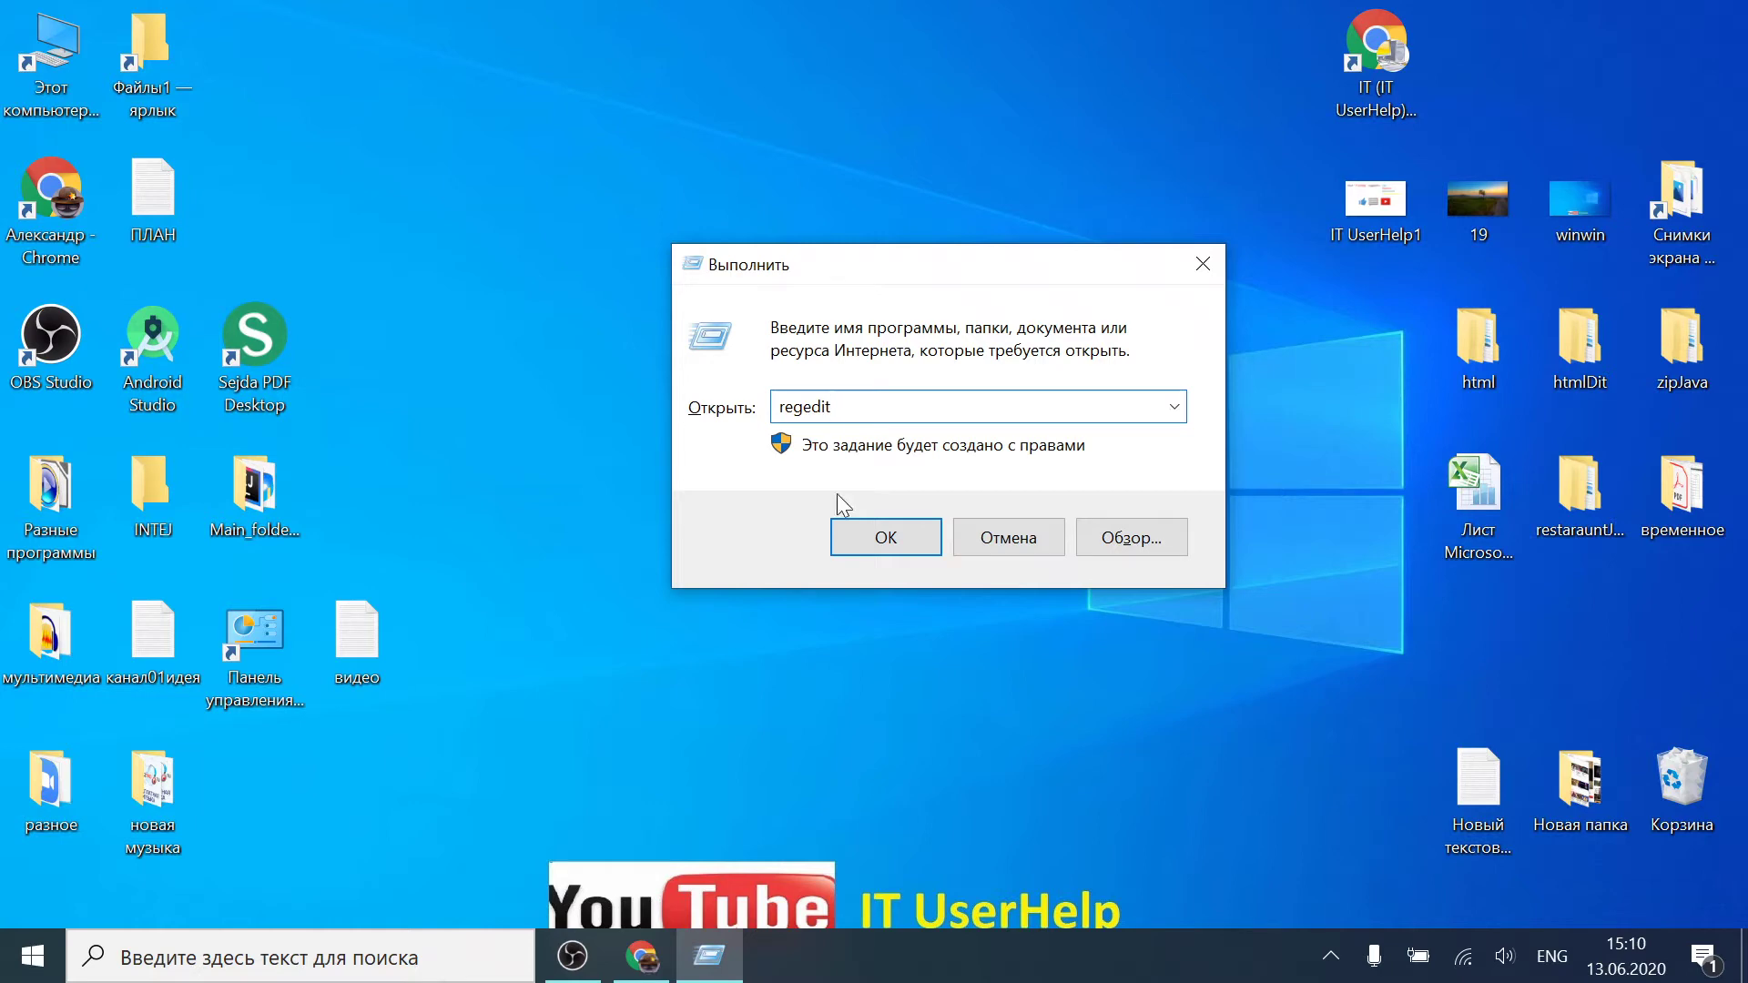
left_click(647, 954)
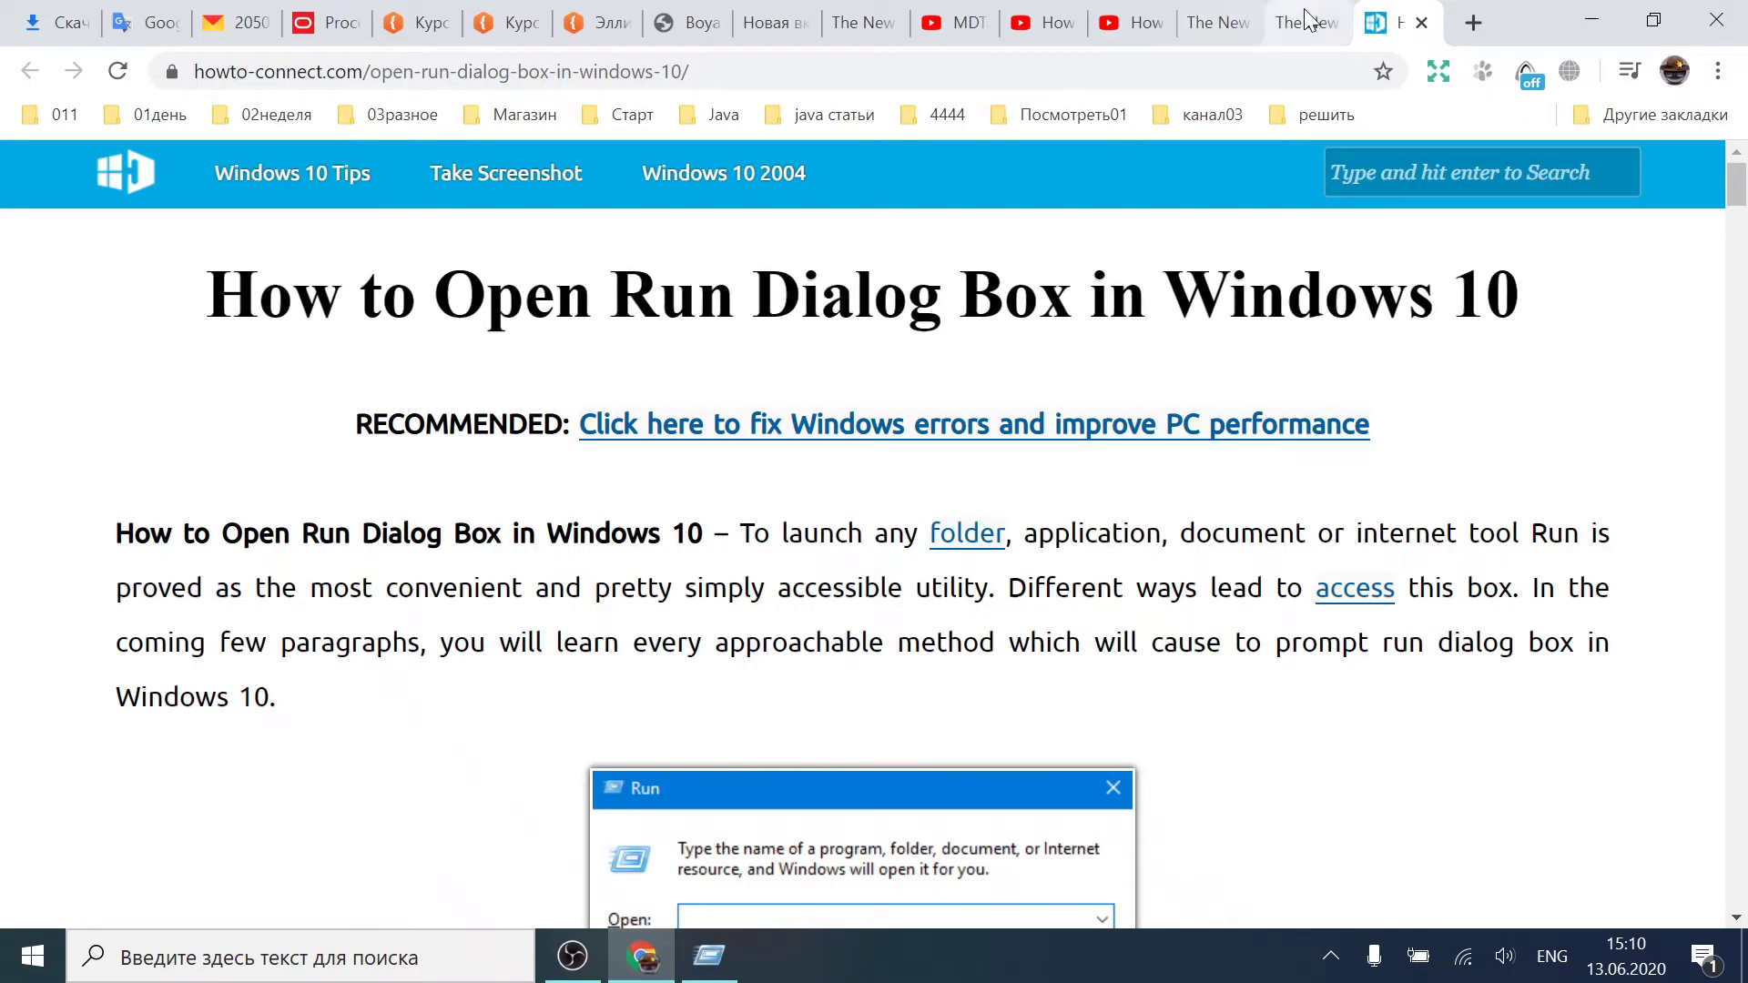
left_click(1307, 20)
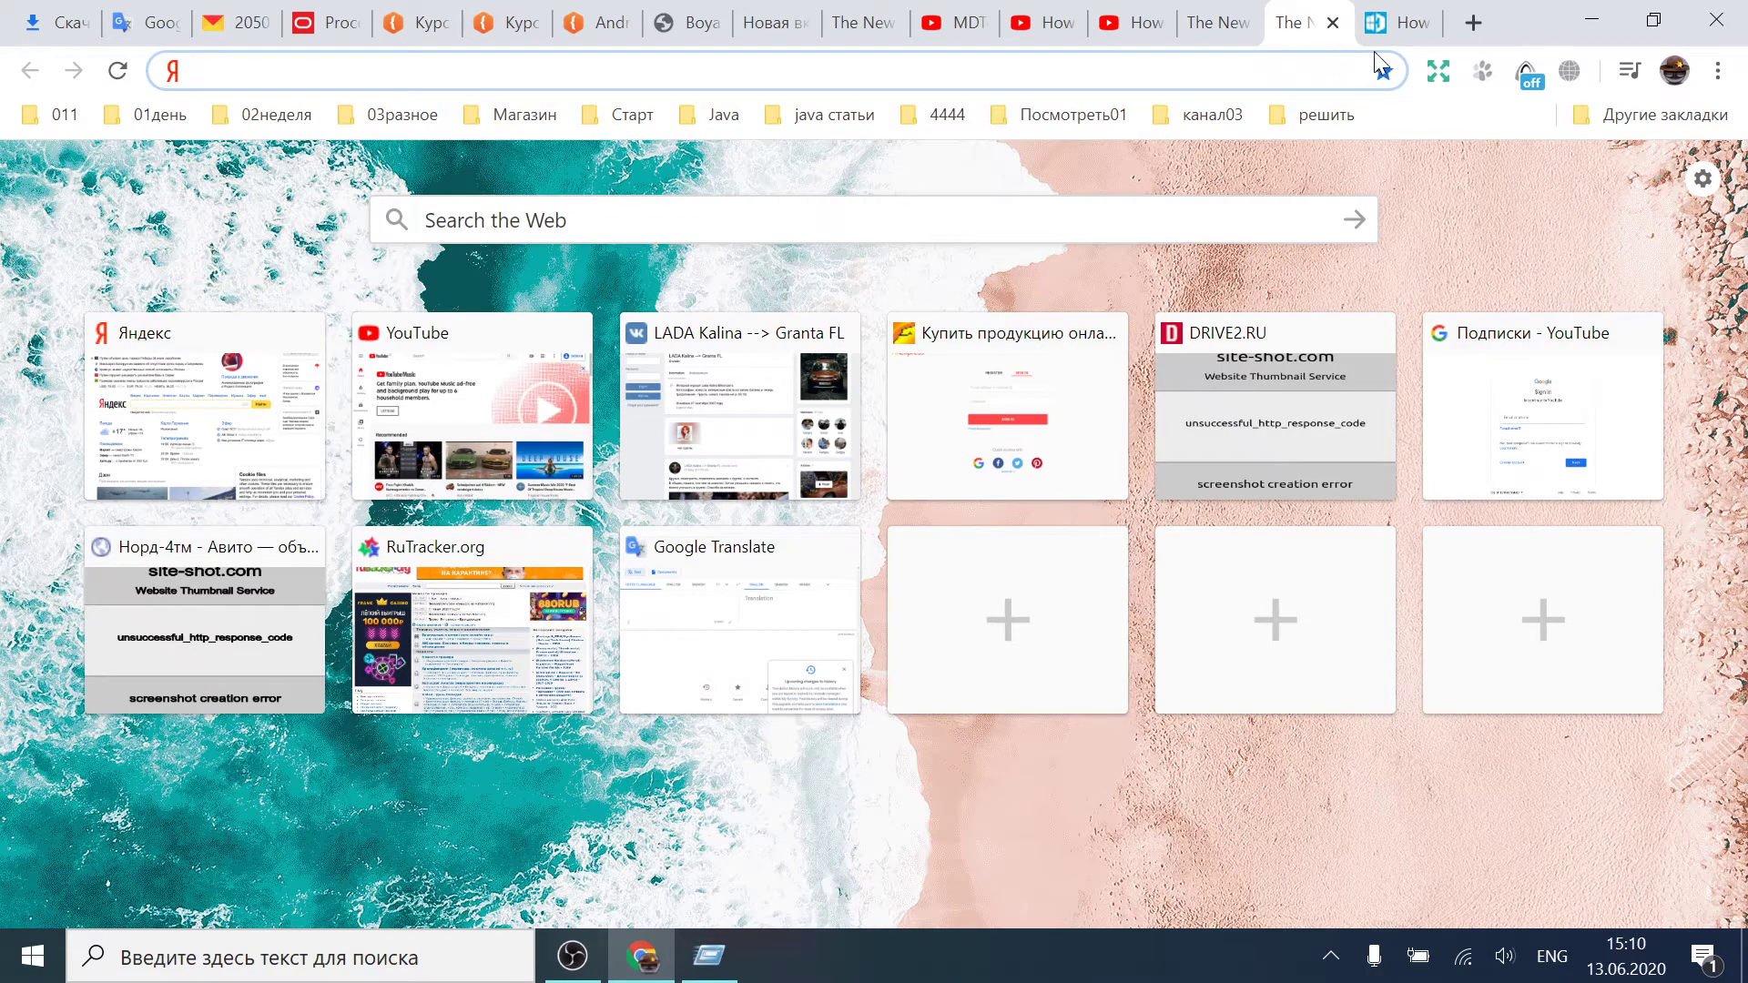
left_click(1592, 20)
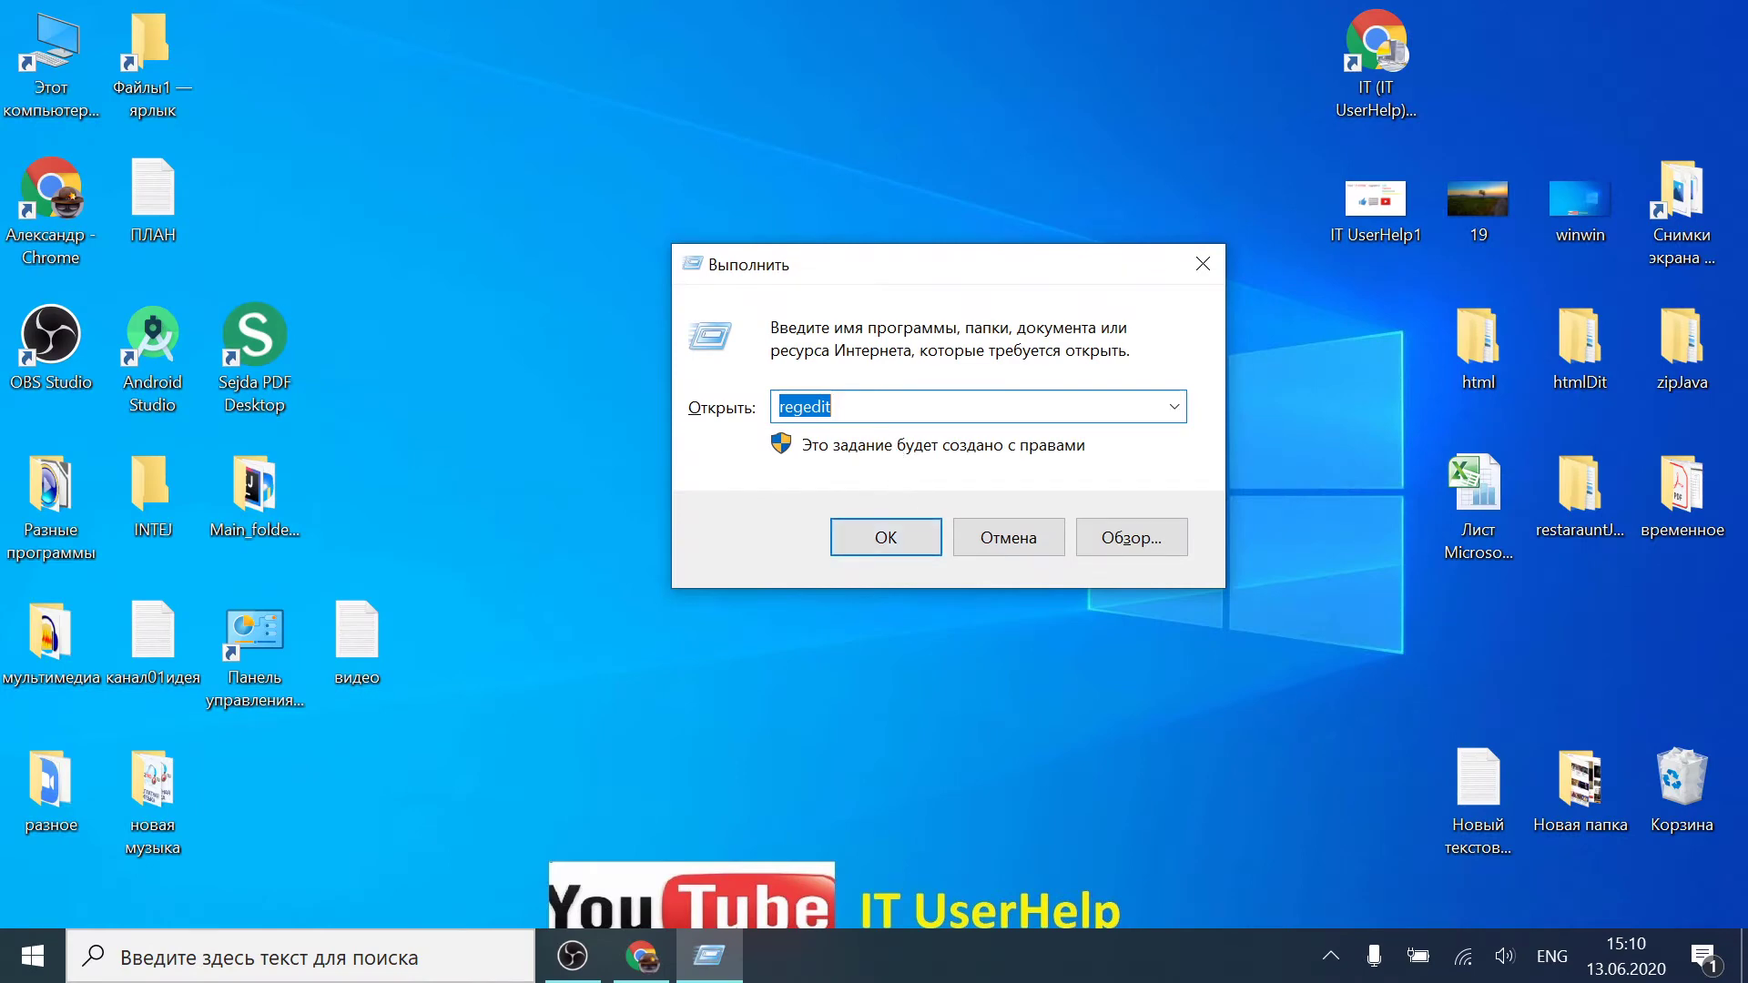
Step: Launch the Command Prompt by running cmd from the Run dialog in place of regedit
left_click(892, 421)
key("BackSpace")
key("BackSpace")
key("BackSpace")
key("BackSpace")
key("BackSpace")
key("BackSpace")
key("BackSpace")
type("cmd")
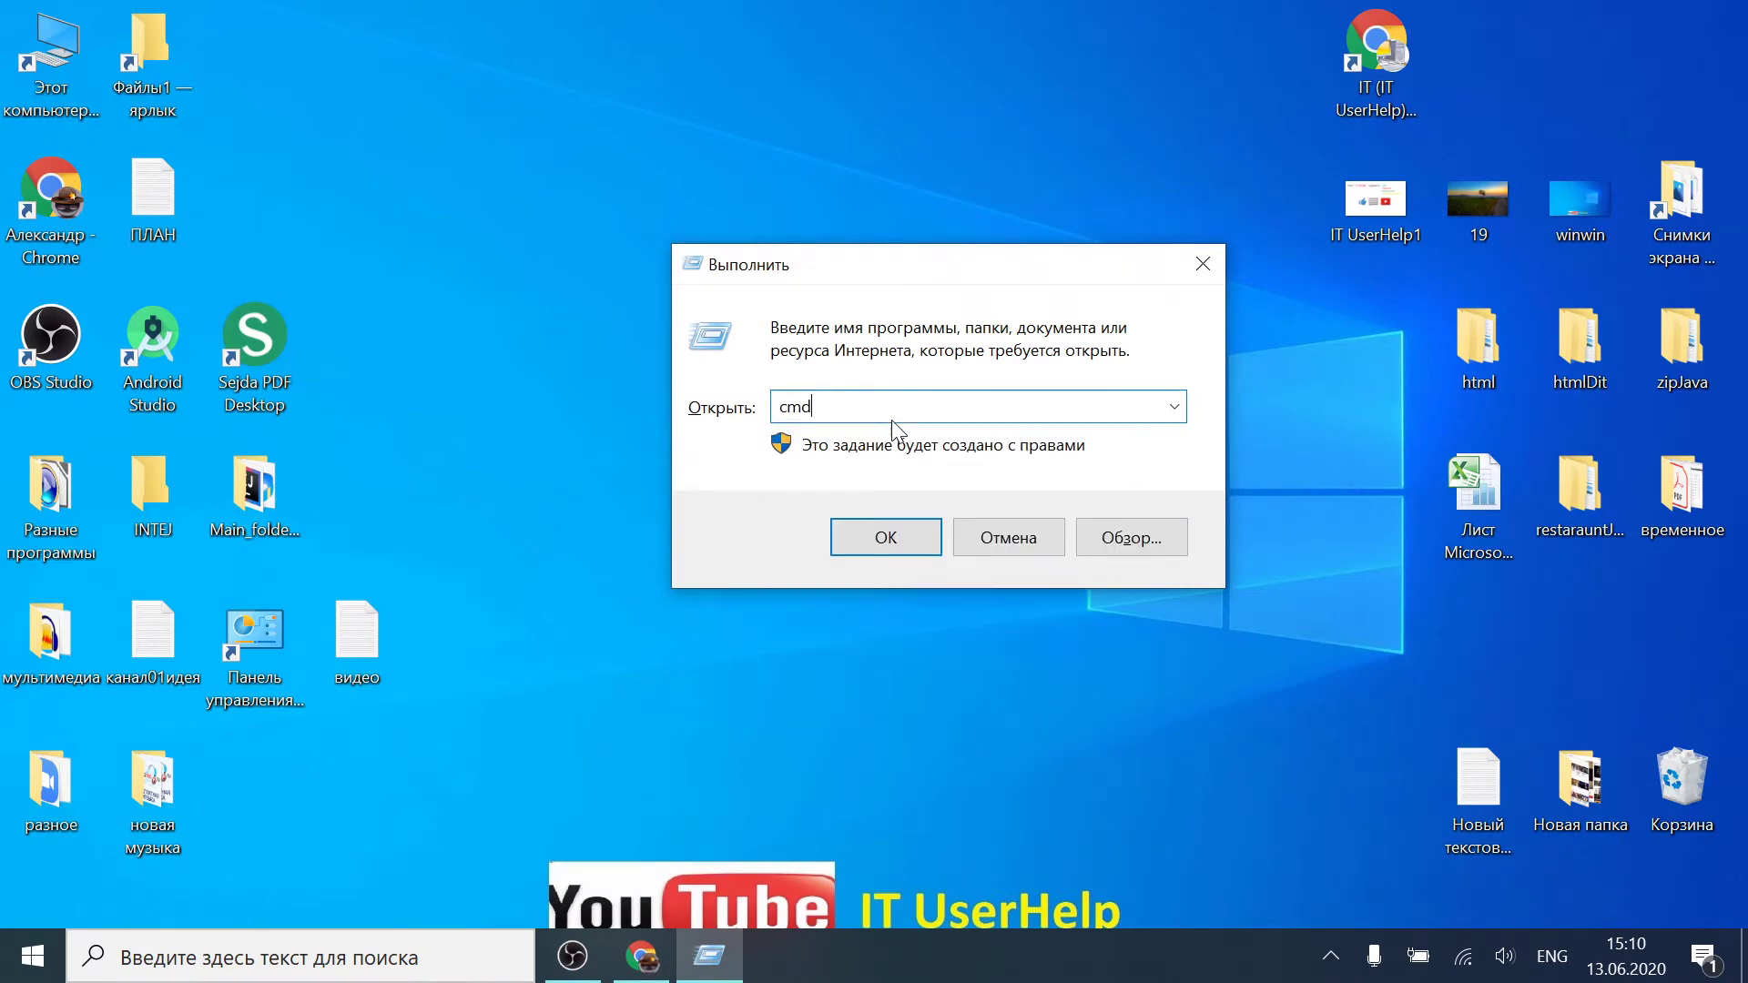
key("Return")
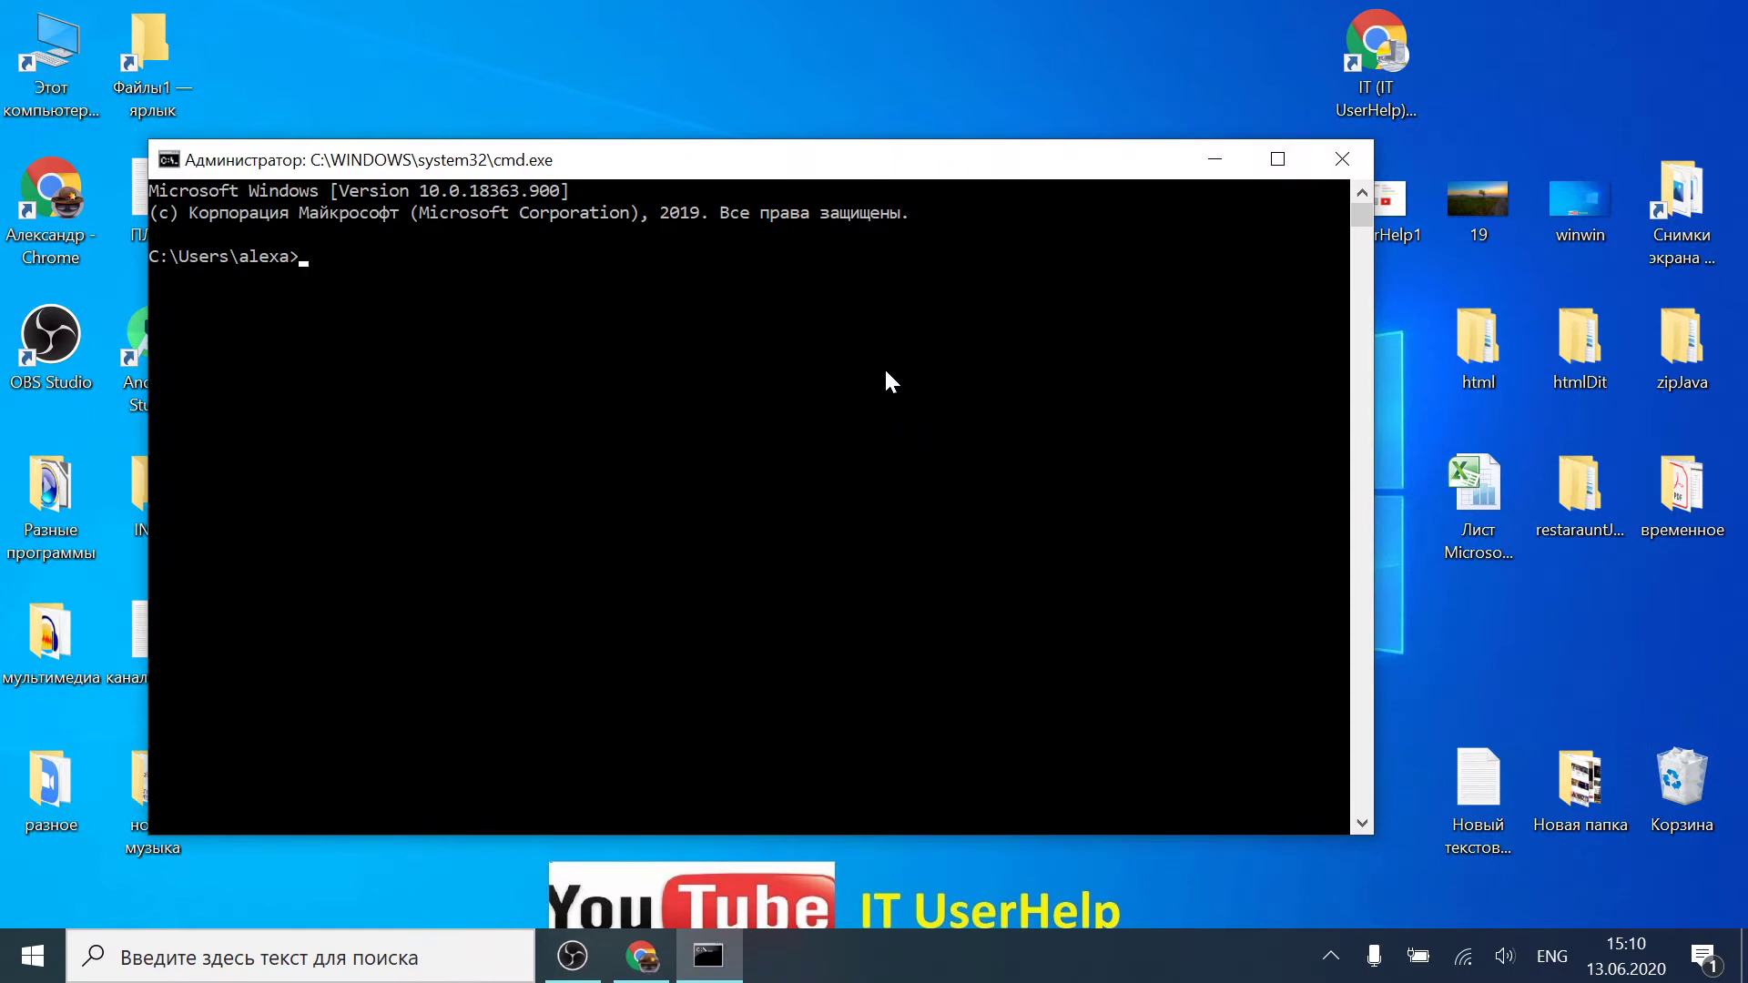
Step: Close the Command Prompt window, then bring up the Run dialog again and dismiss it
left_click_drag(608, 171, 689, 156)
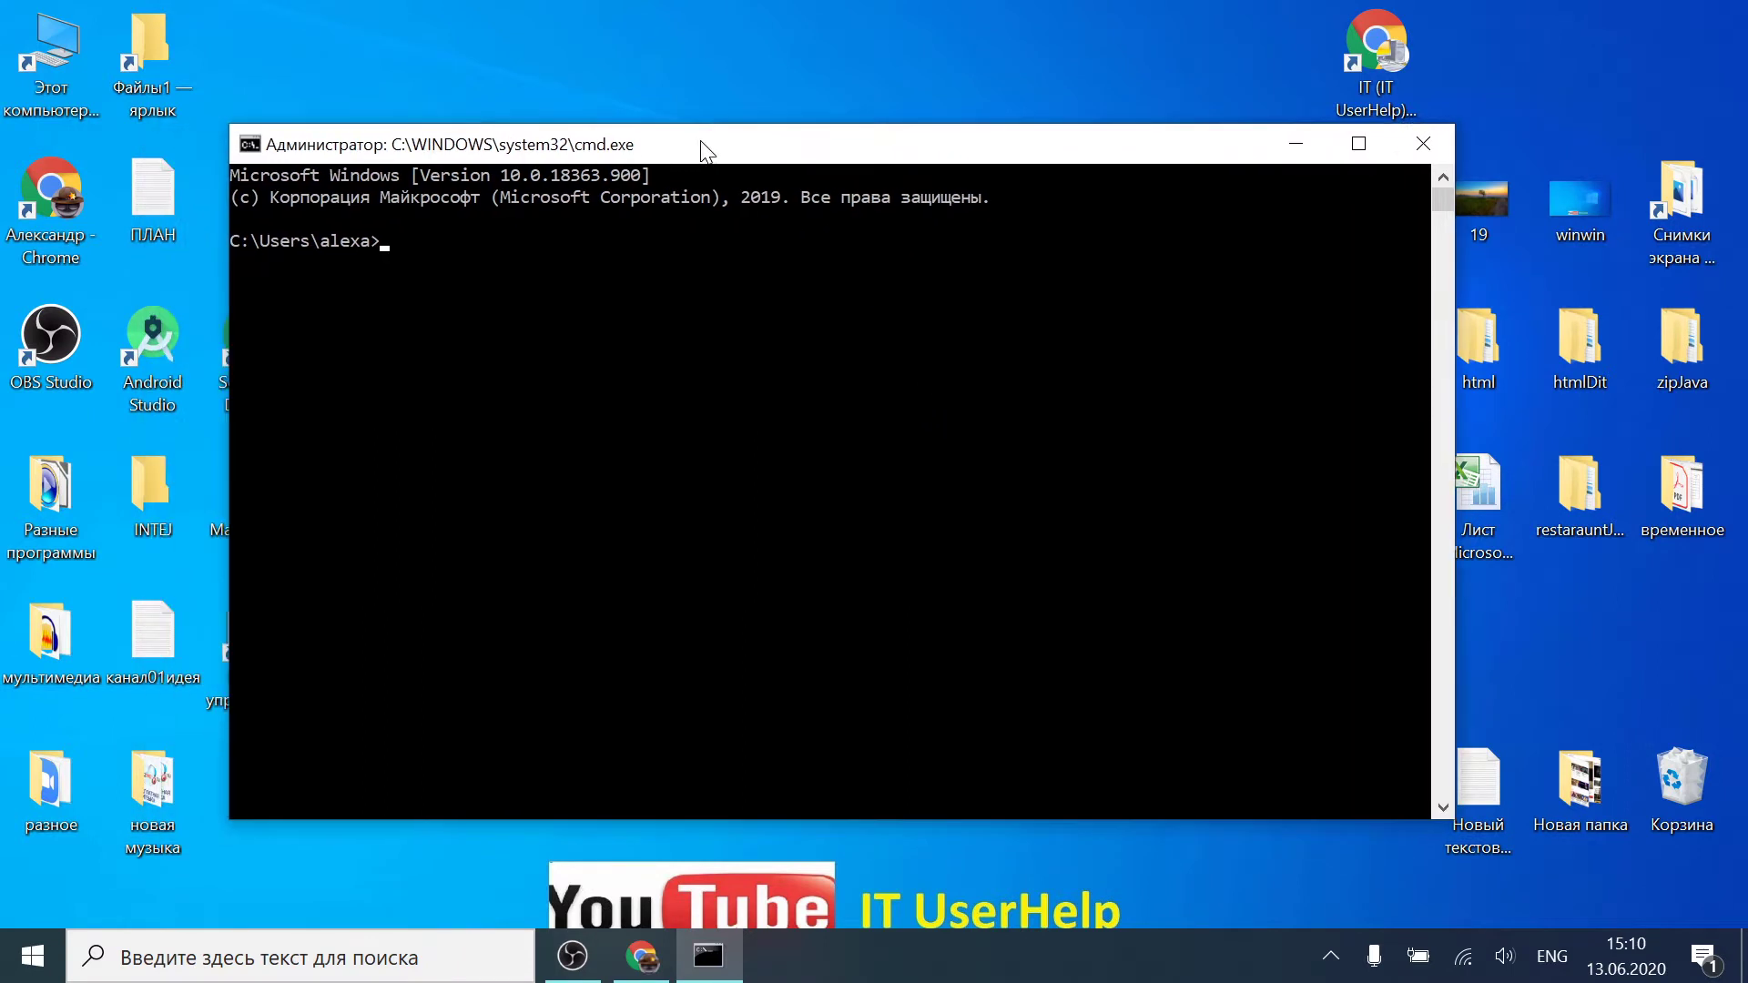
left_click(1423, 144)
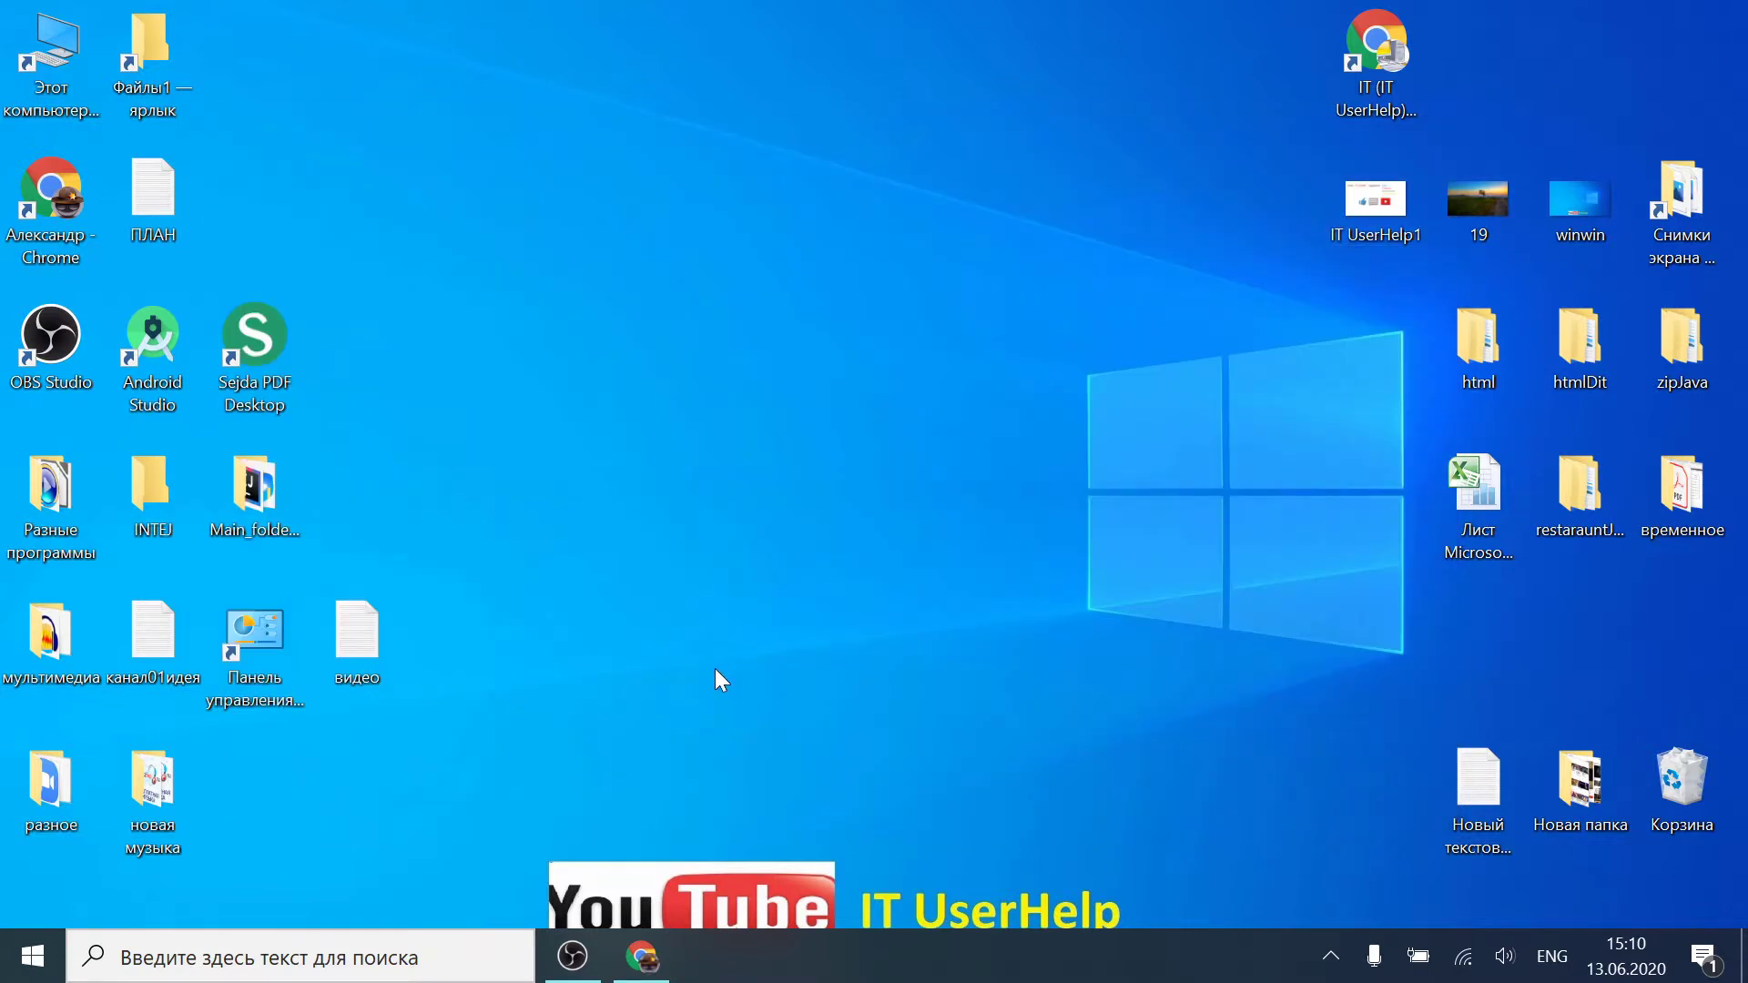
key("super+r")
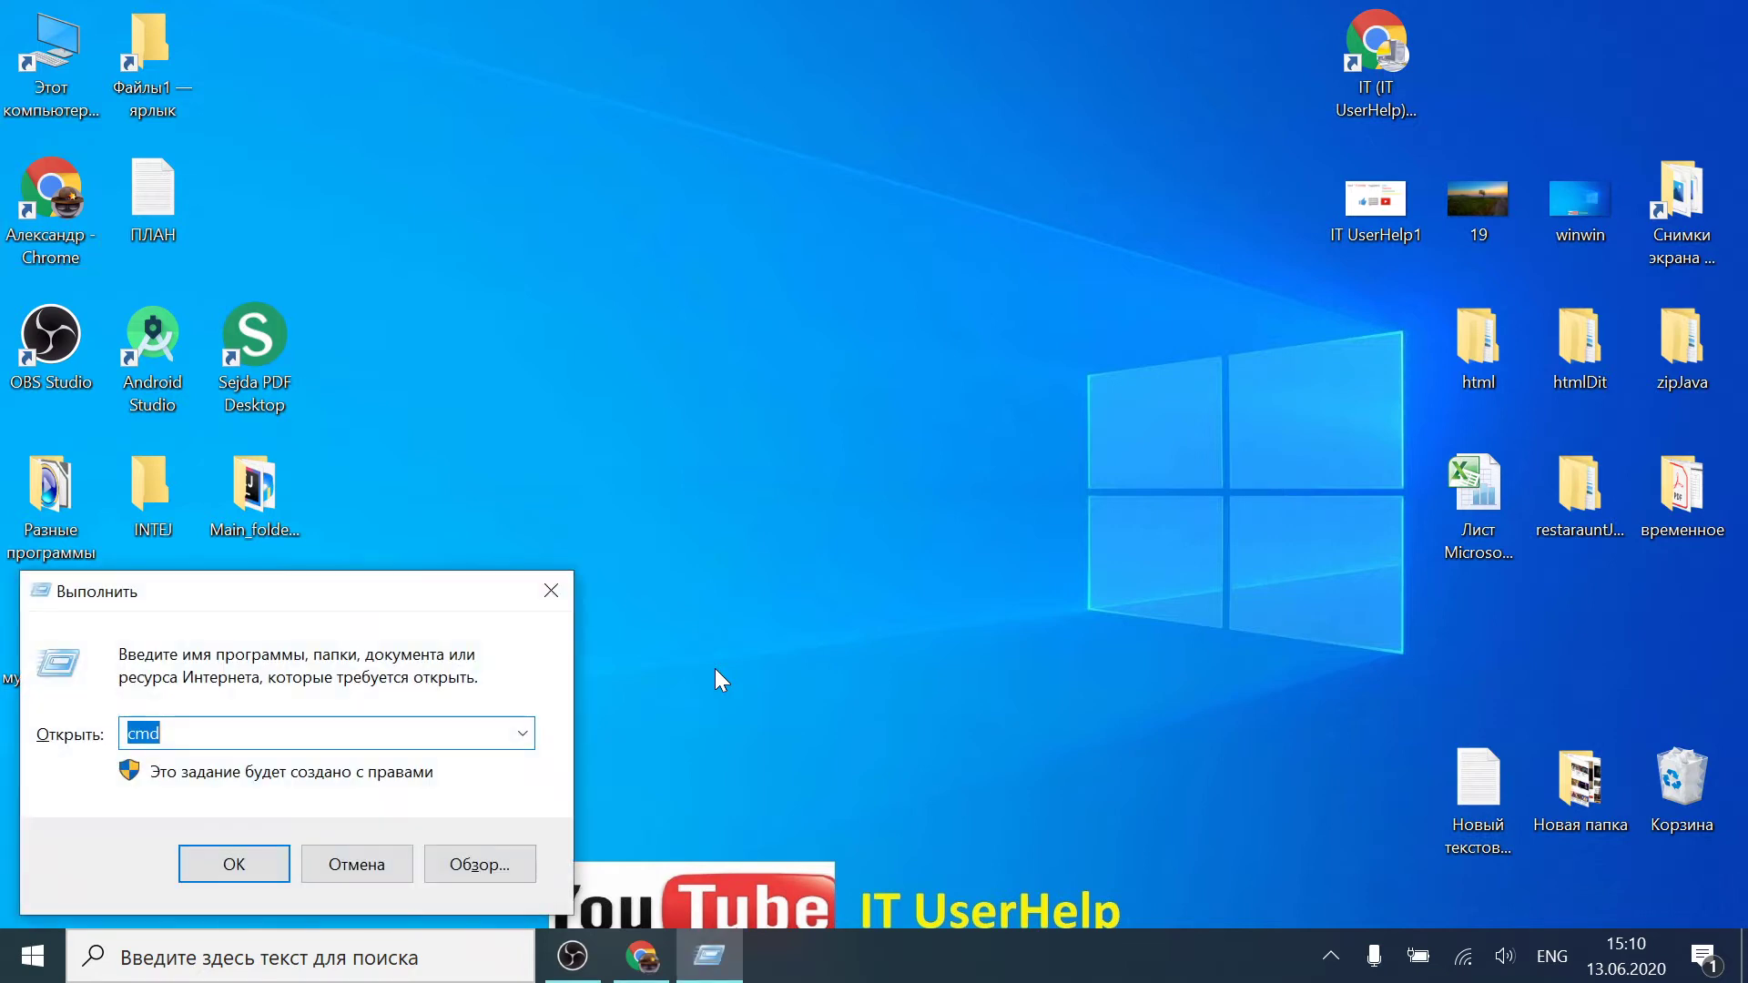
left_click(551, 591)
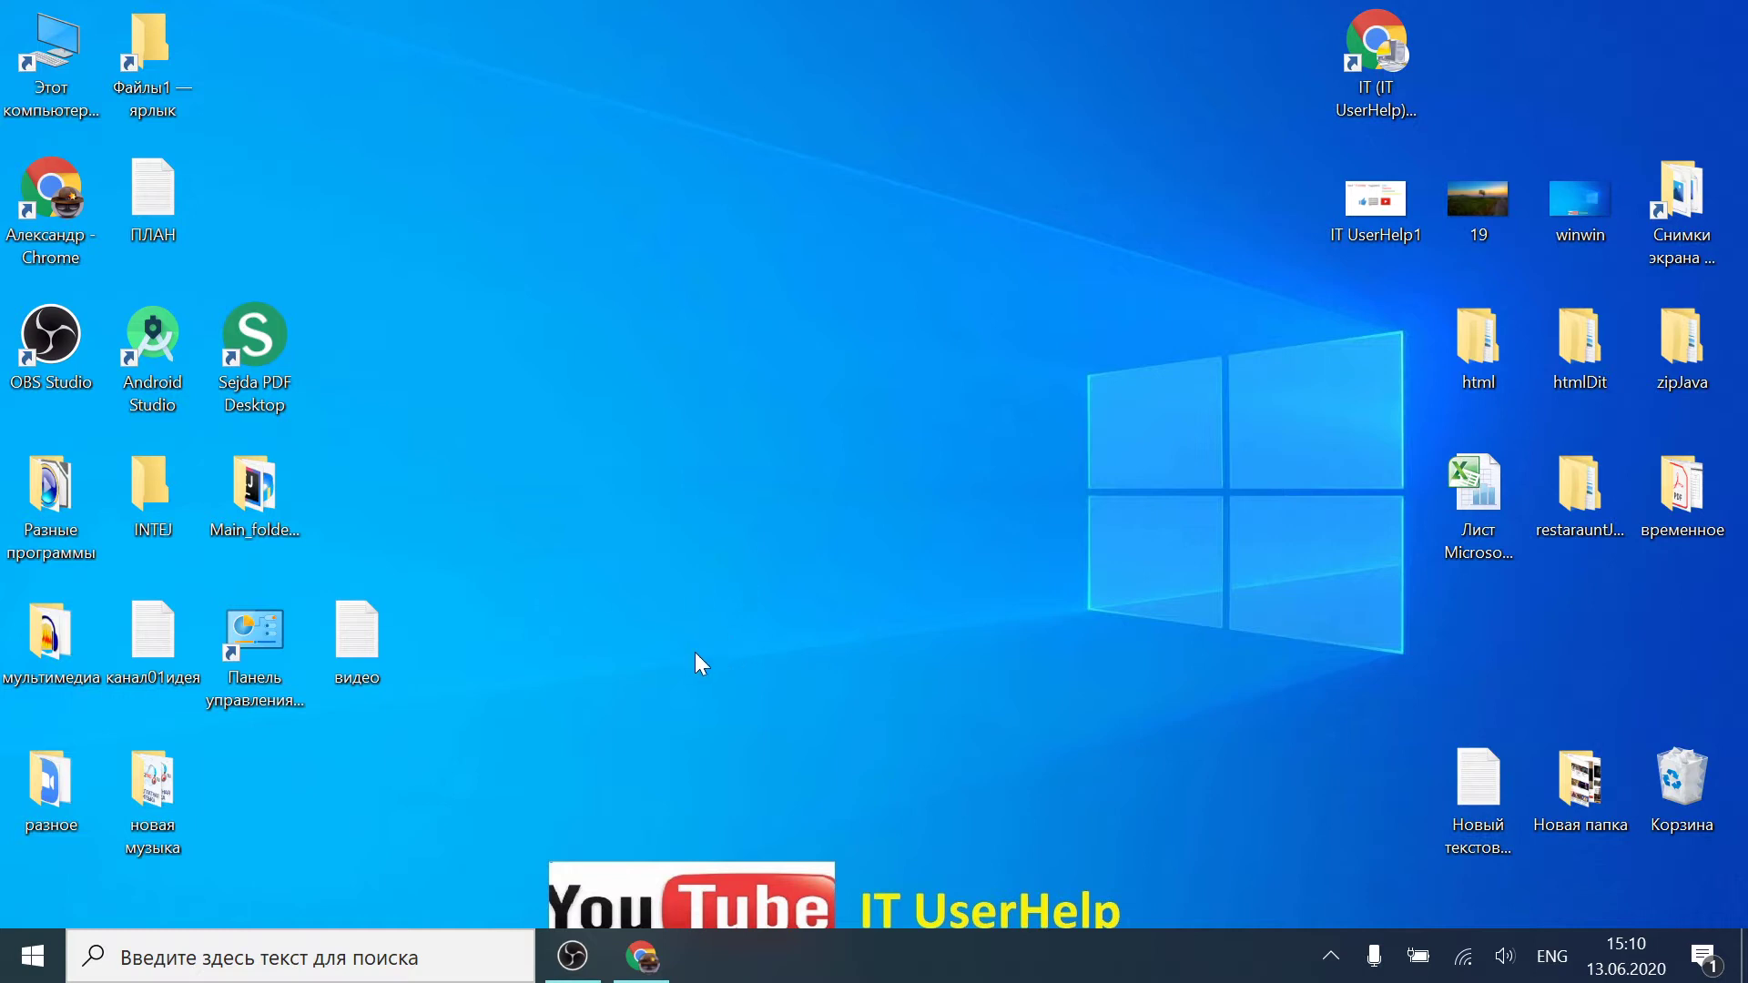
Step: Search Windows for "группо" and open «Изменение групповой политики»
left_click(355, 961)
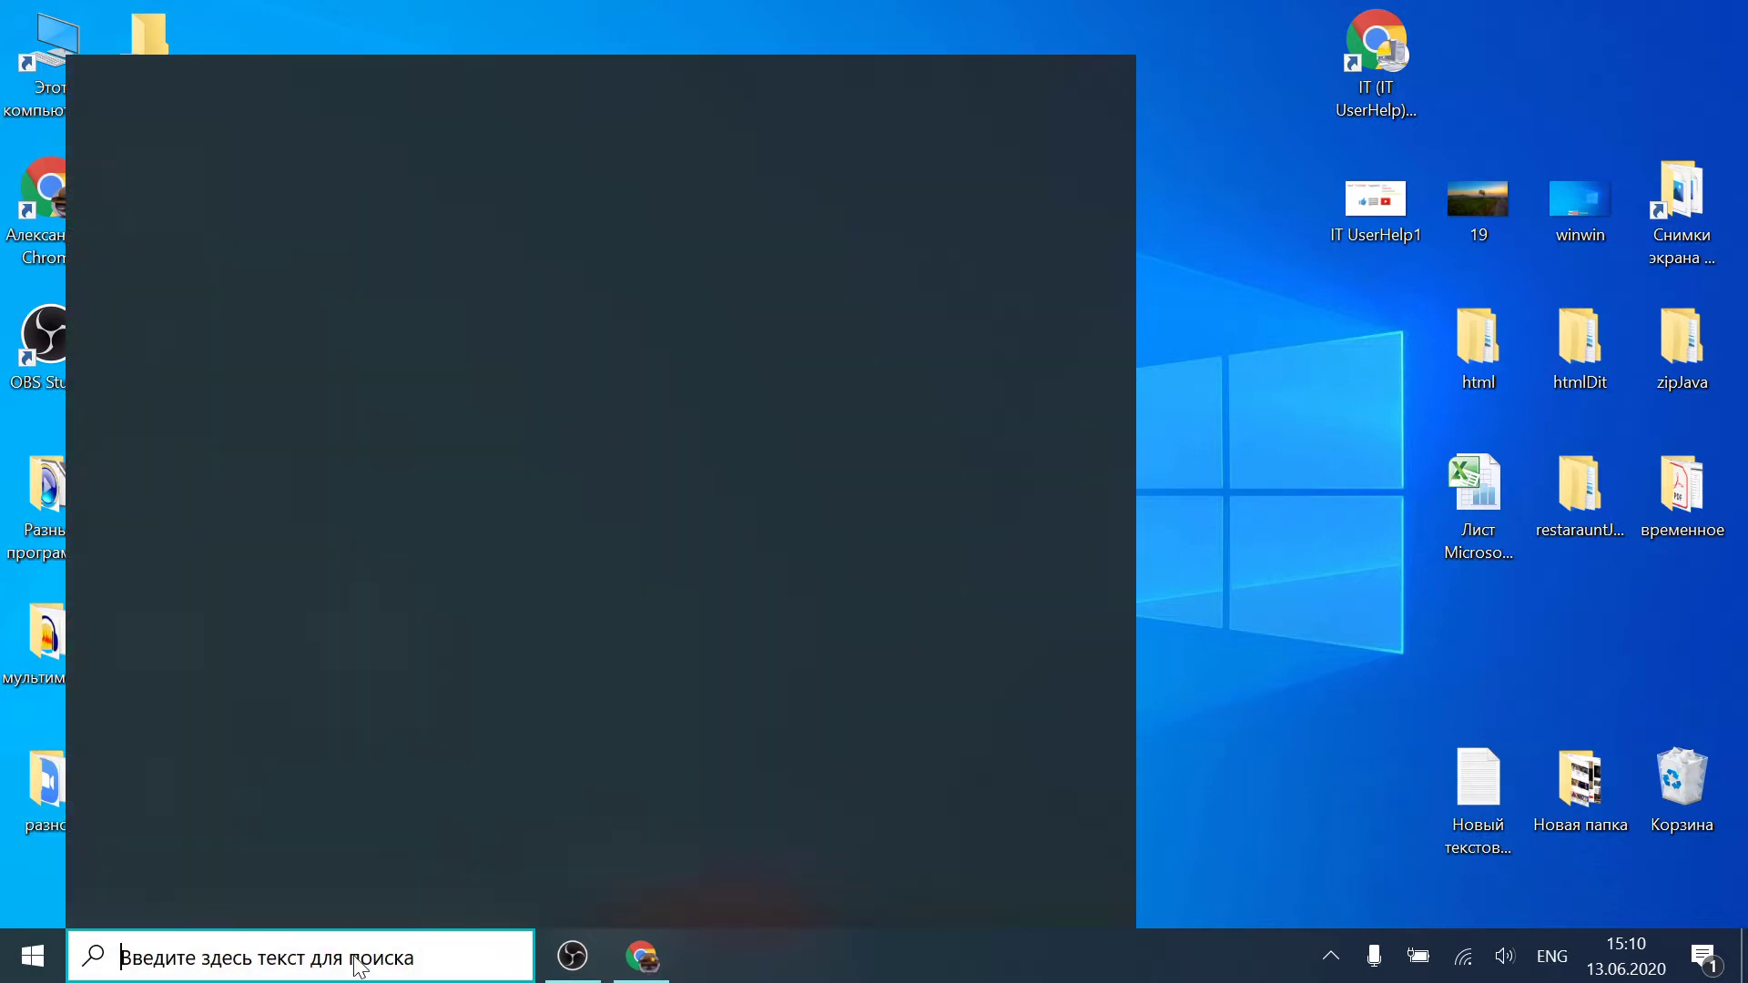
key("alt+shift")
type("г")
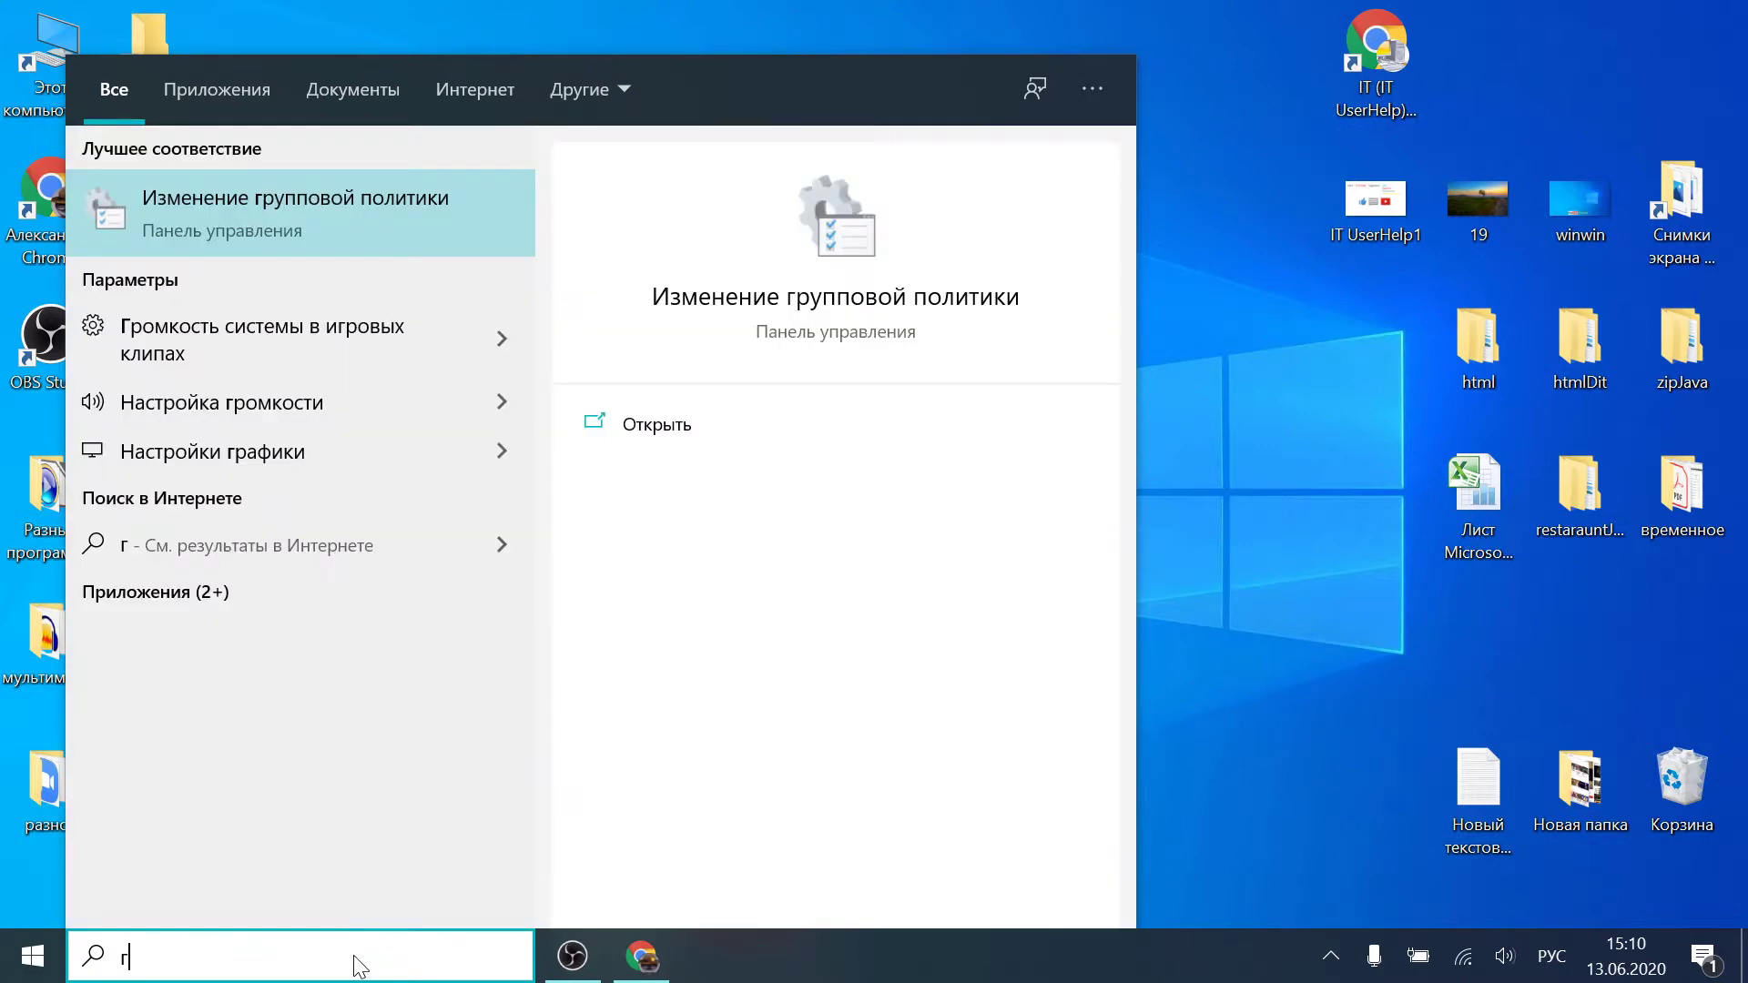
key("BackSpace")
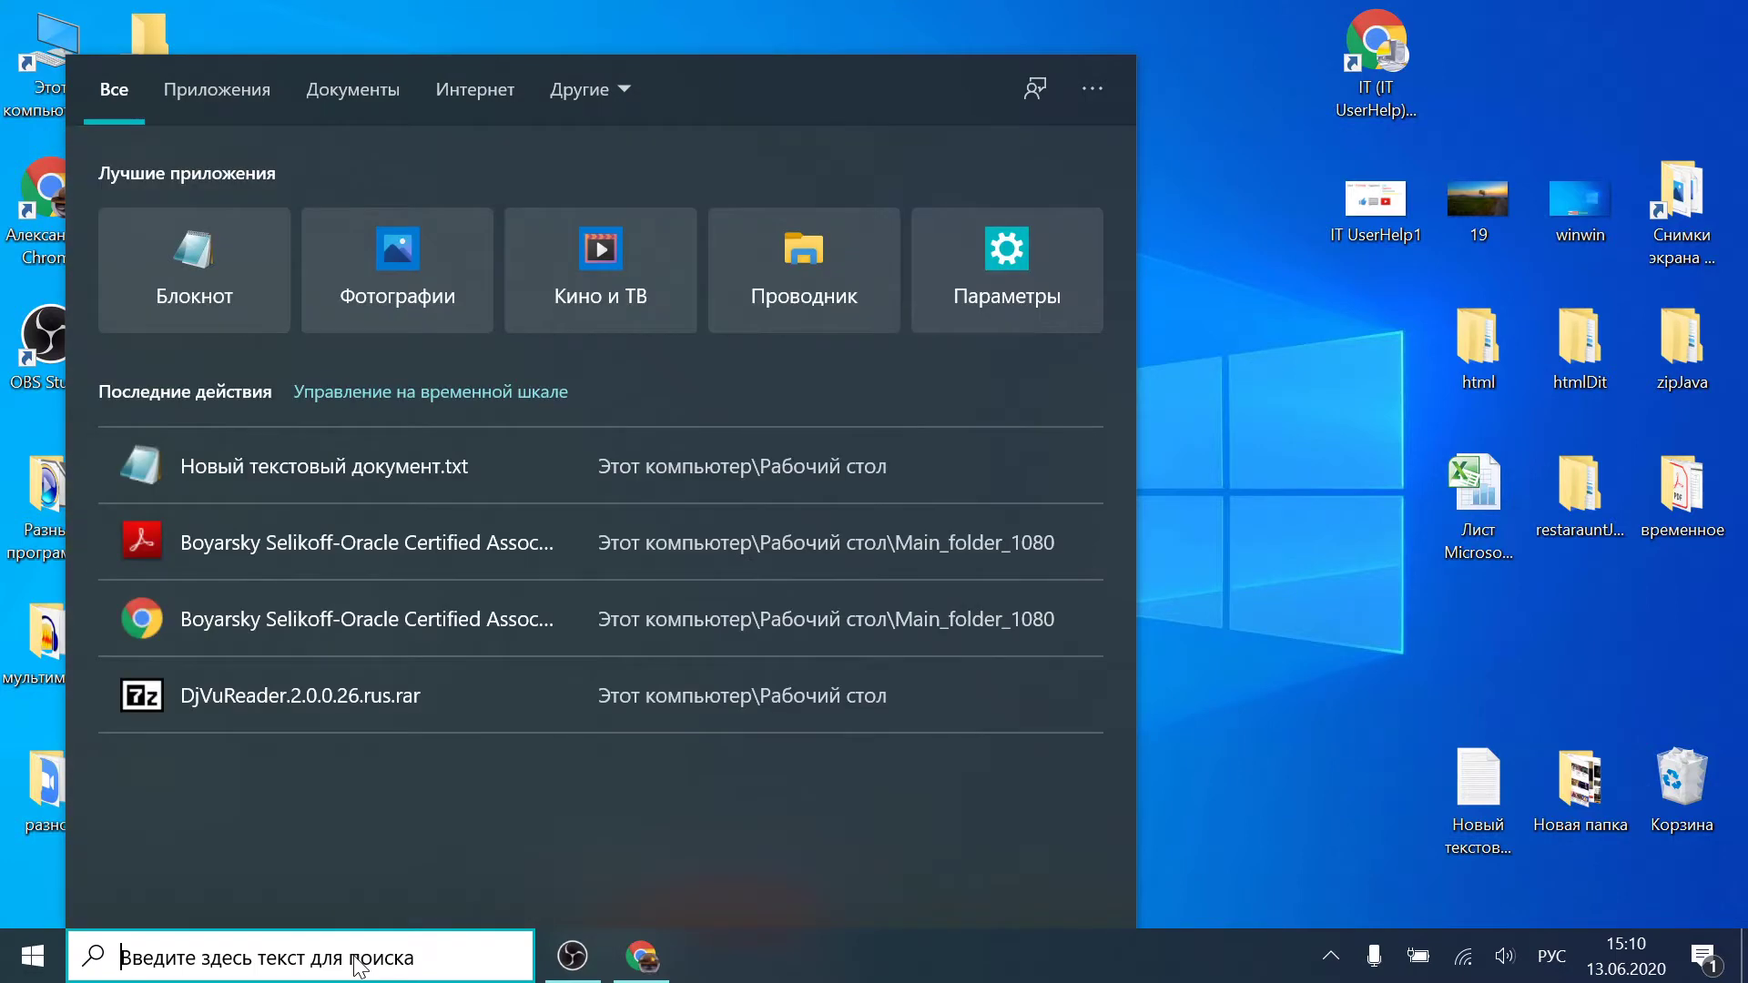
type("группо")
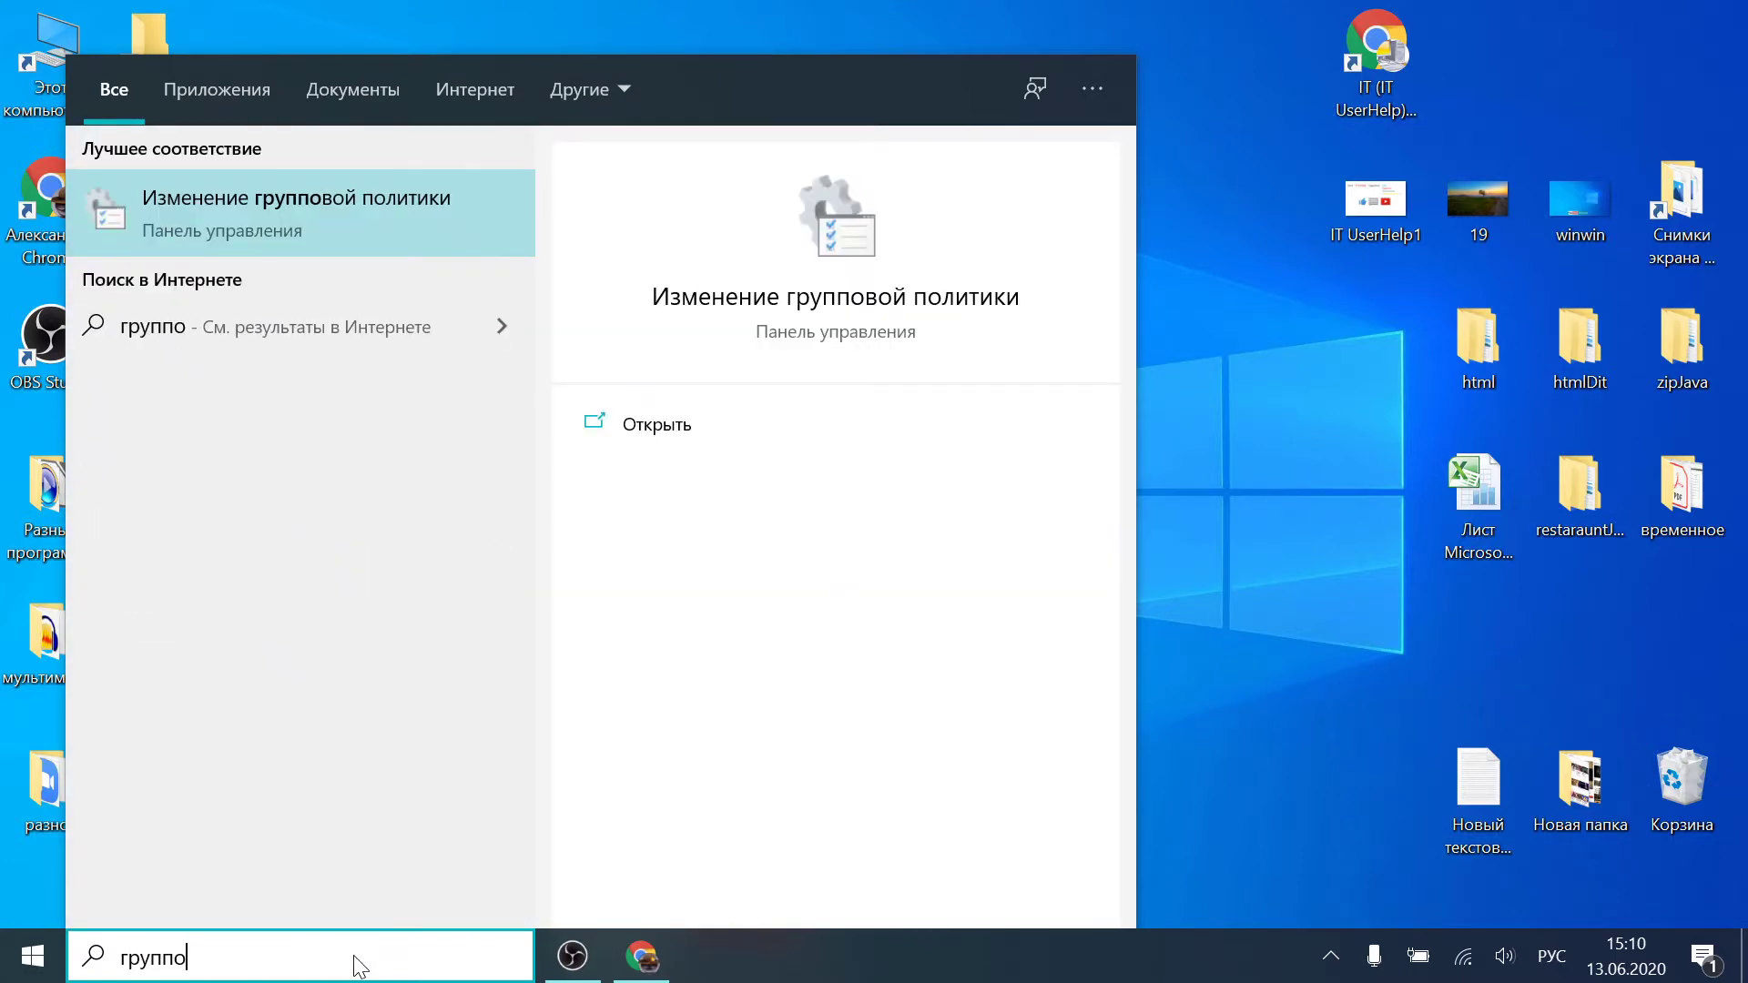
left_click(347, 211)
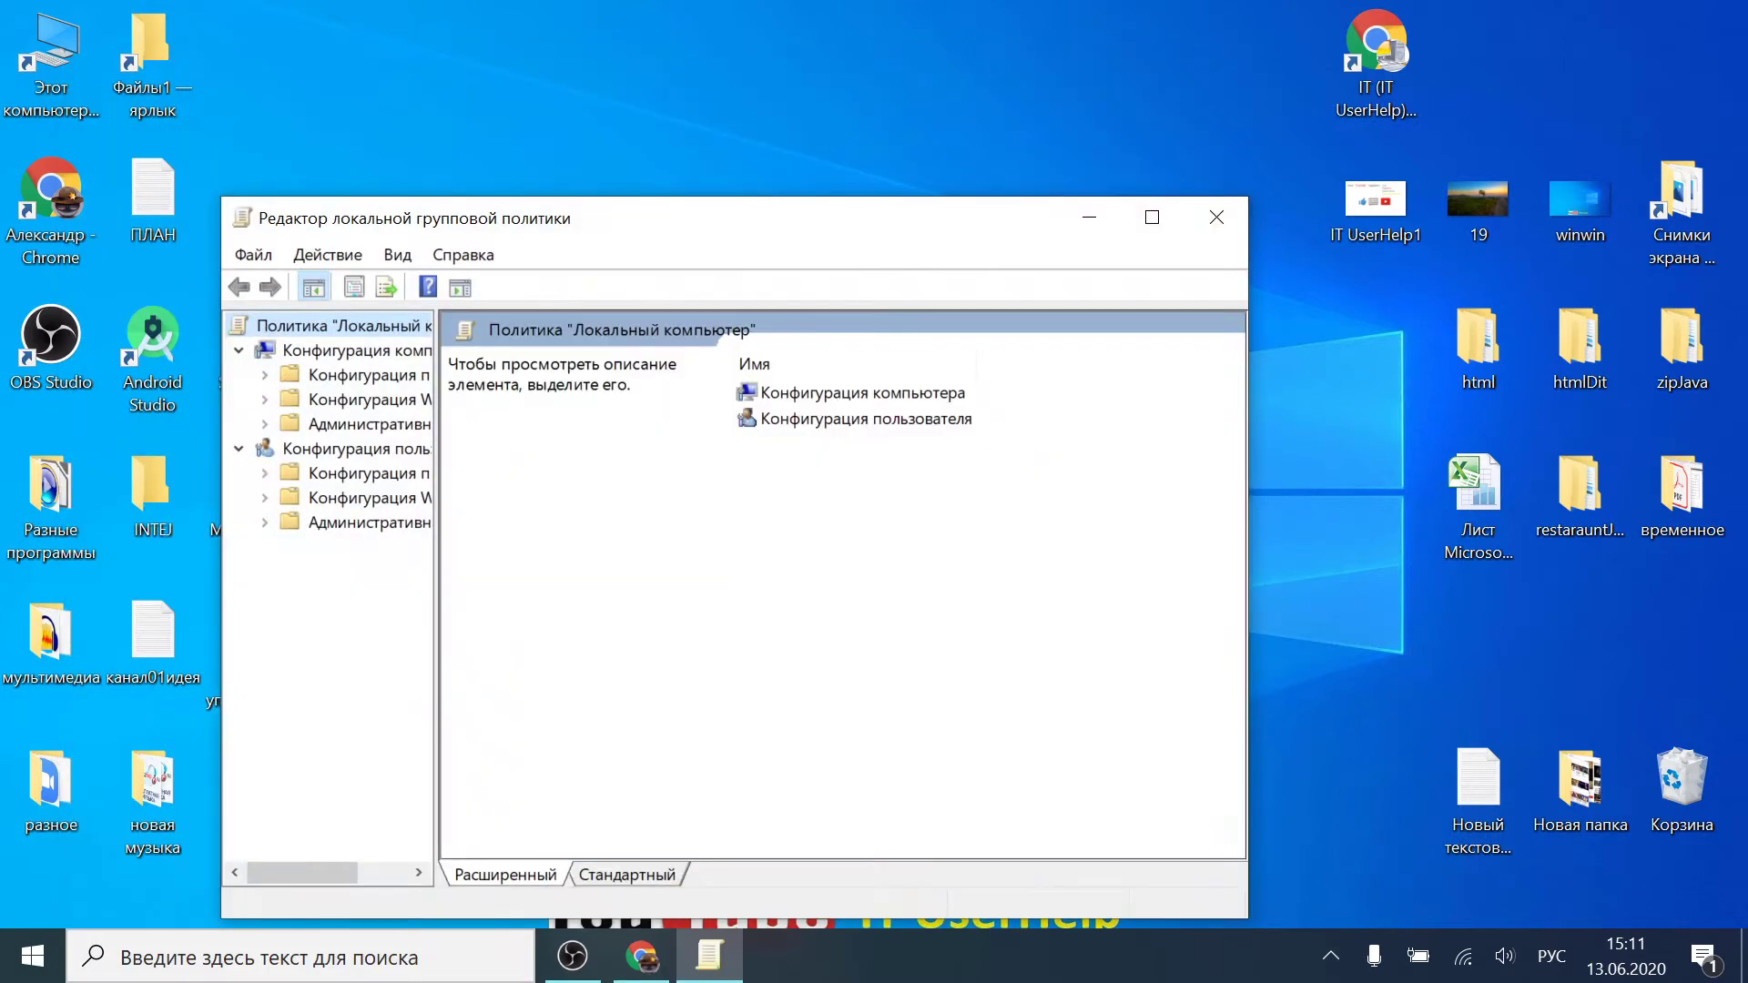
Step: Widen the tree pane so the node names fit and maximize the group policy editor window
left_click_drag(557, 227, 717, 121)
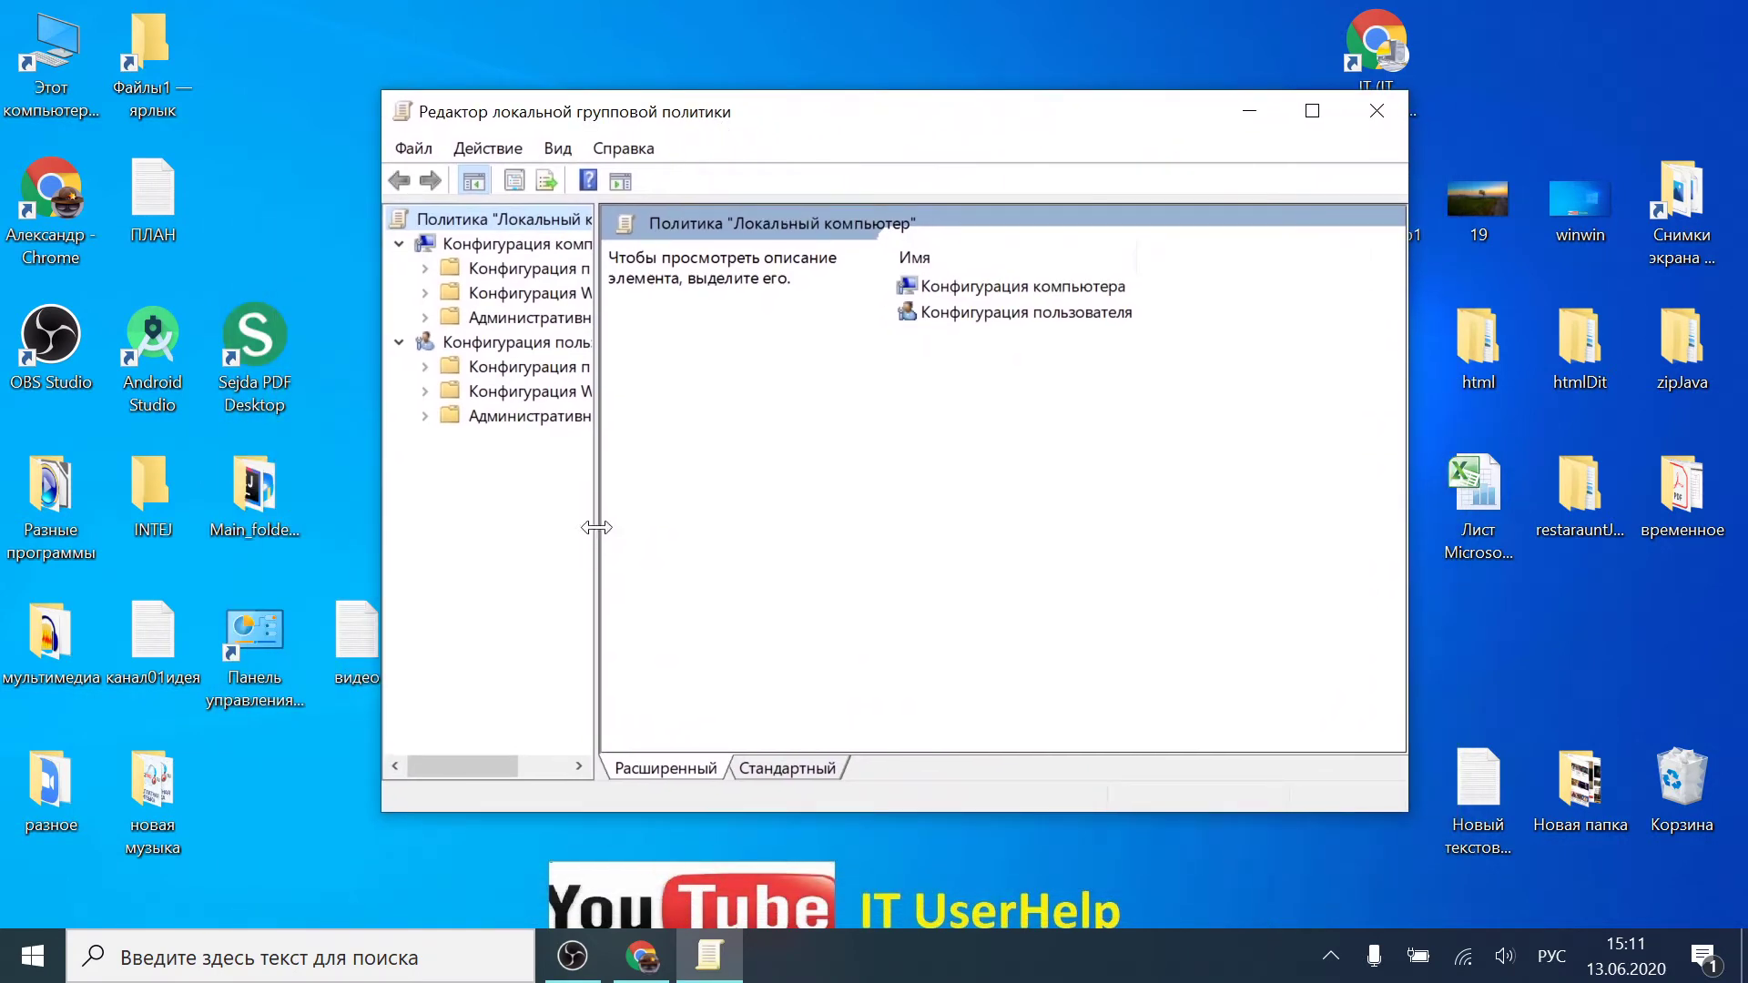
left_click_drag(594, 527, 709, 515)
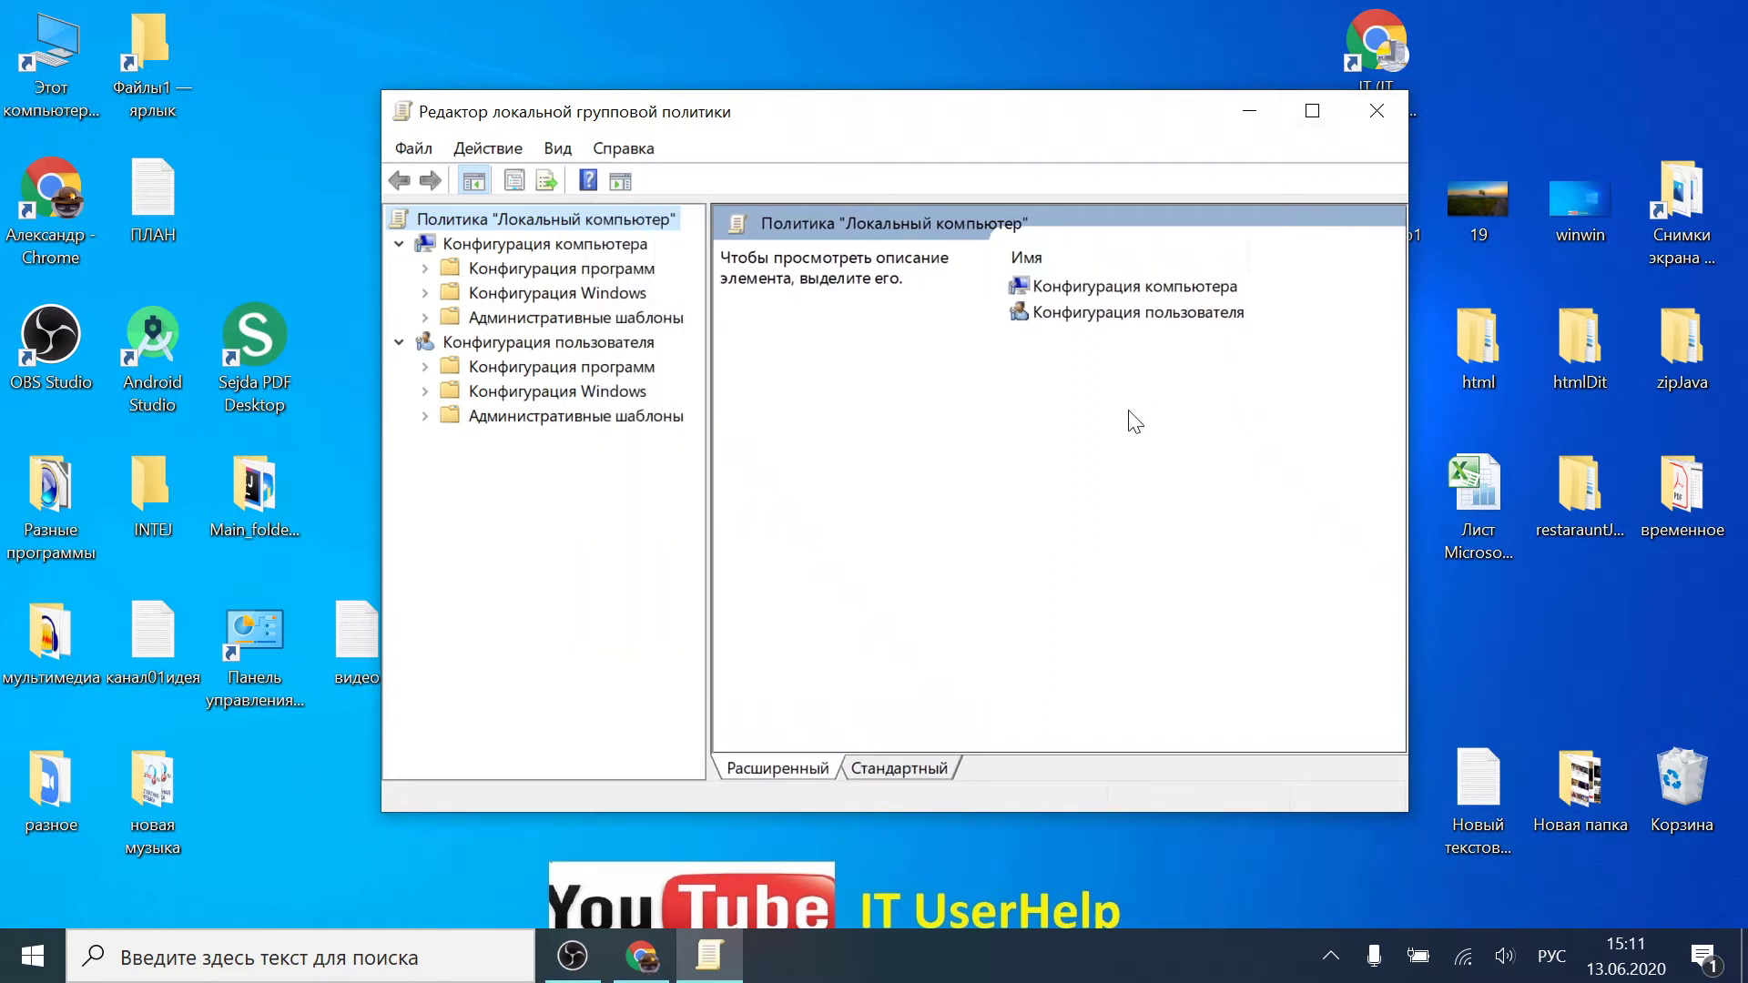
left_click(1312, 111)
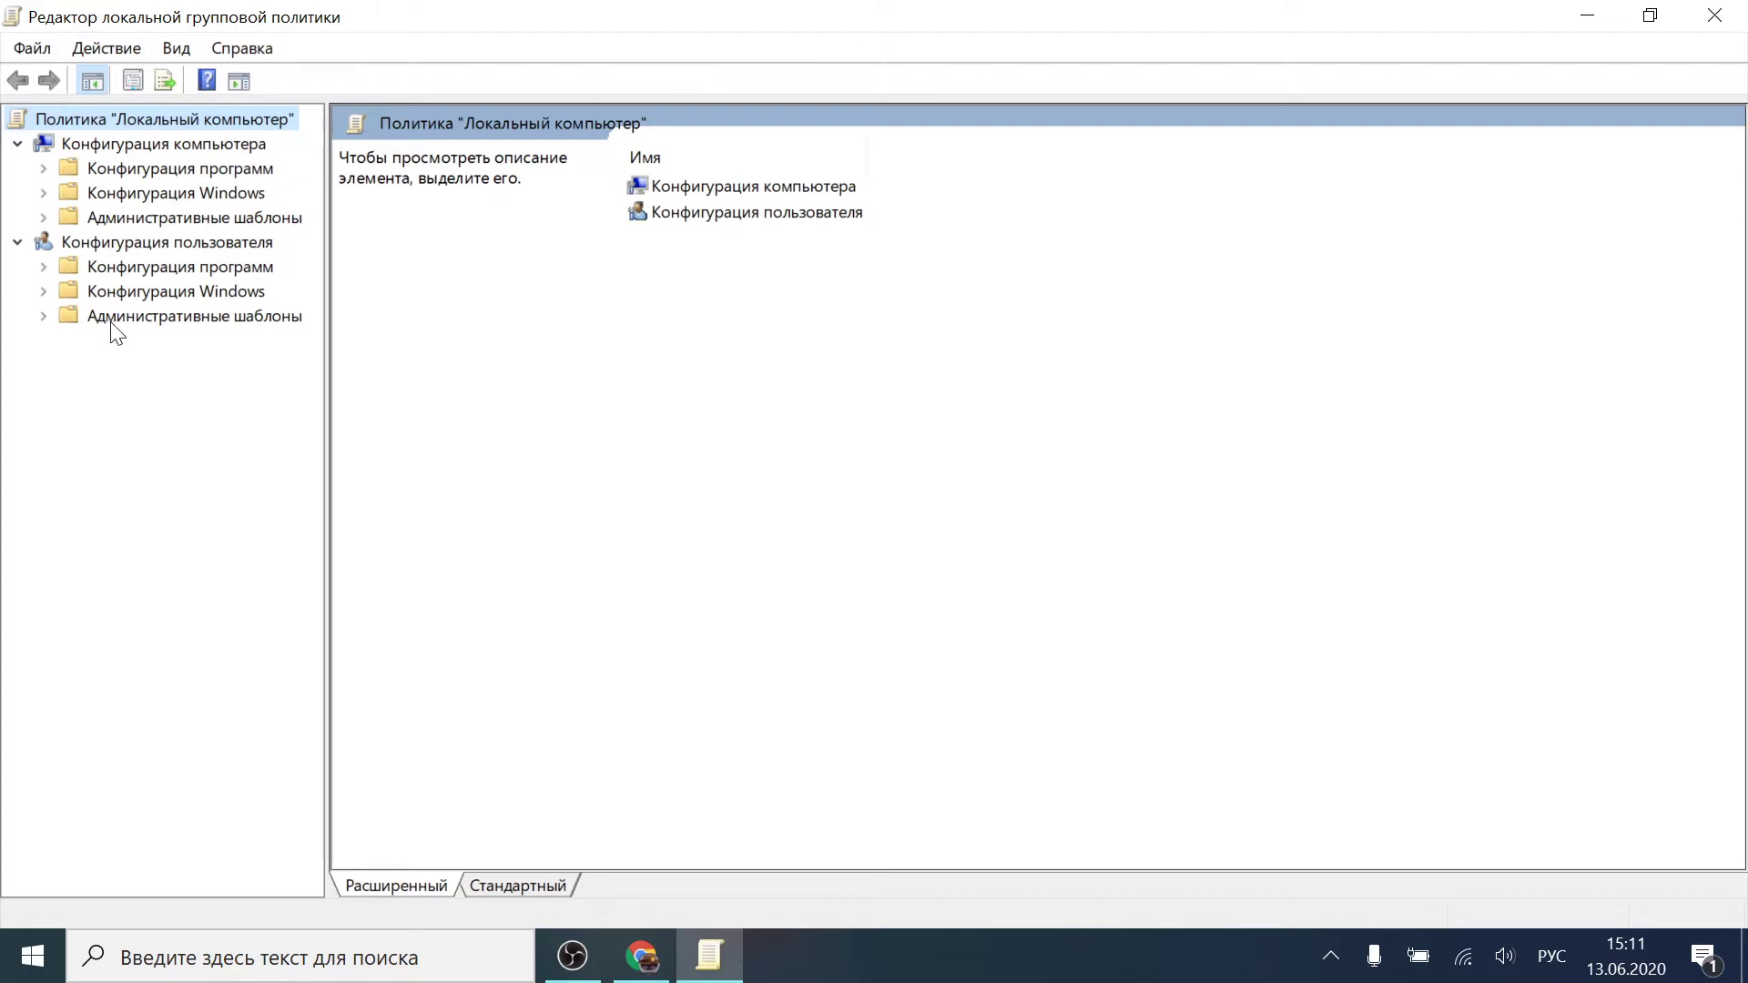
Step: Collapse the computer configuration and open «Меню «Пуск» и панель задач» in the administrative templates of the user configuration
left_click(18, 145)
left_click(80, 168)
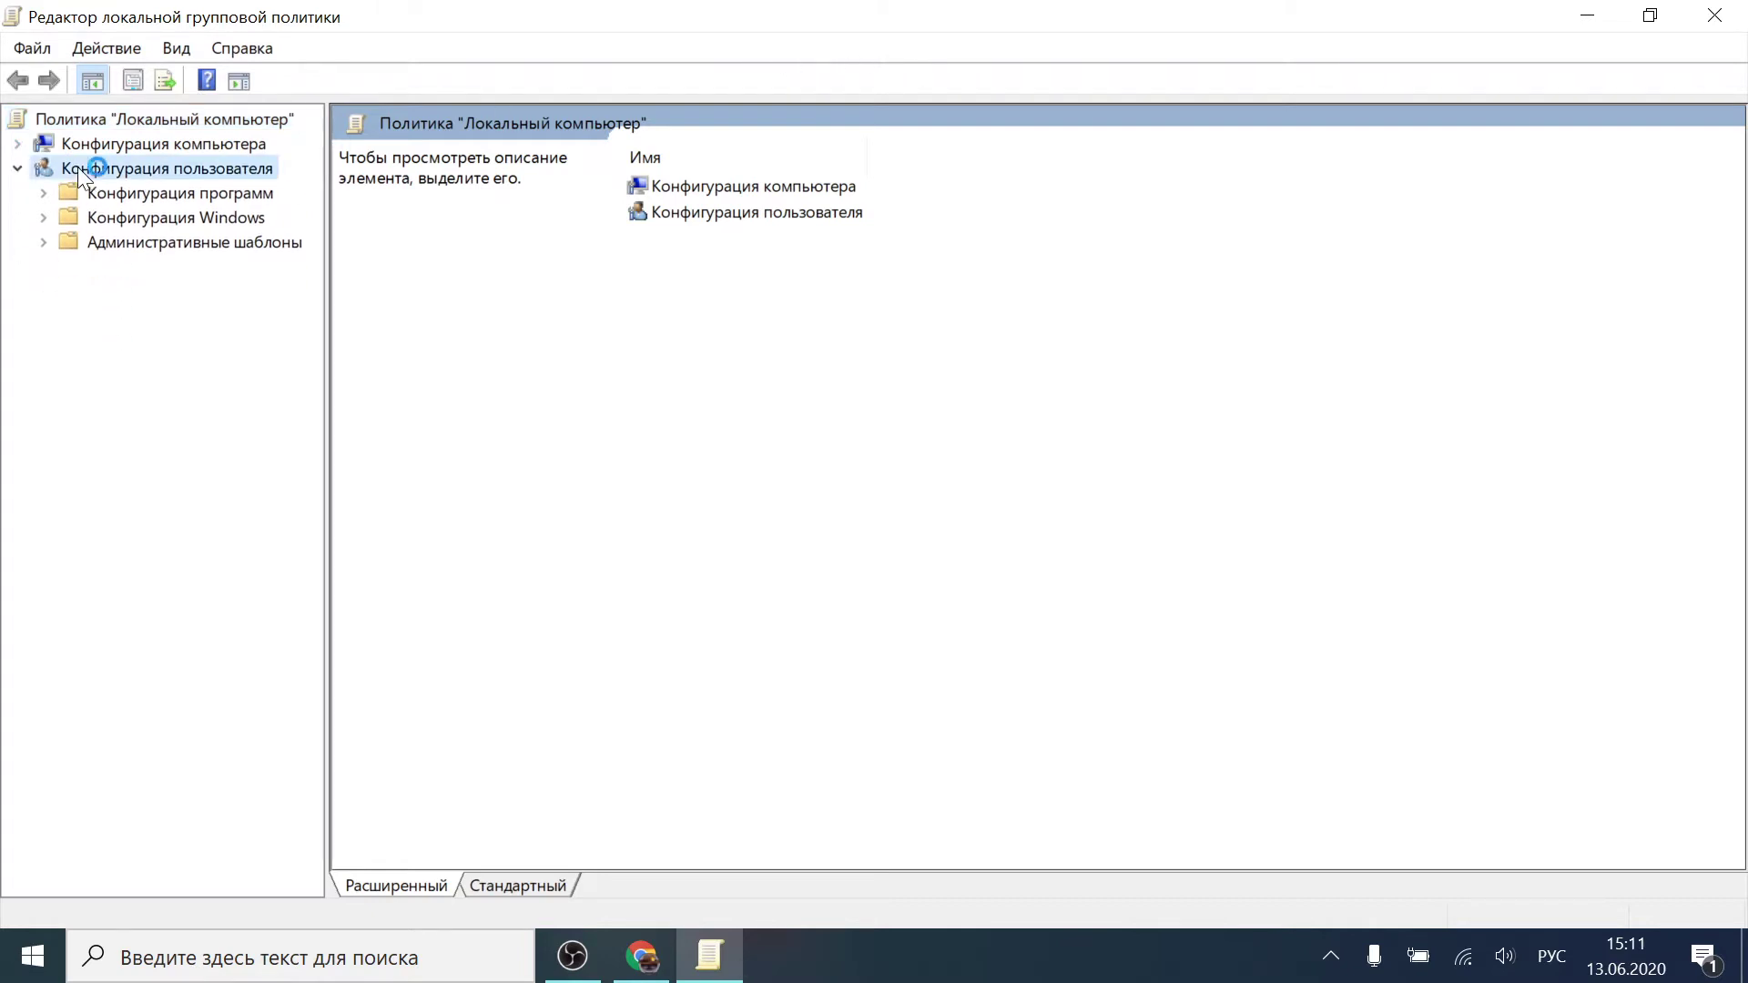
left_click(116, 244)
left_click(46, 243)
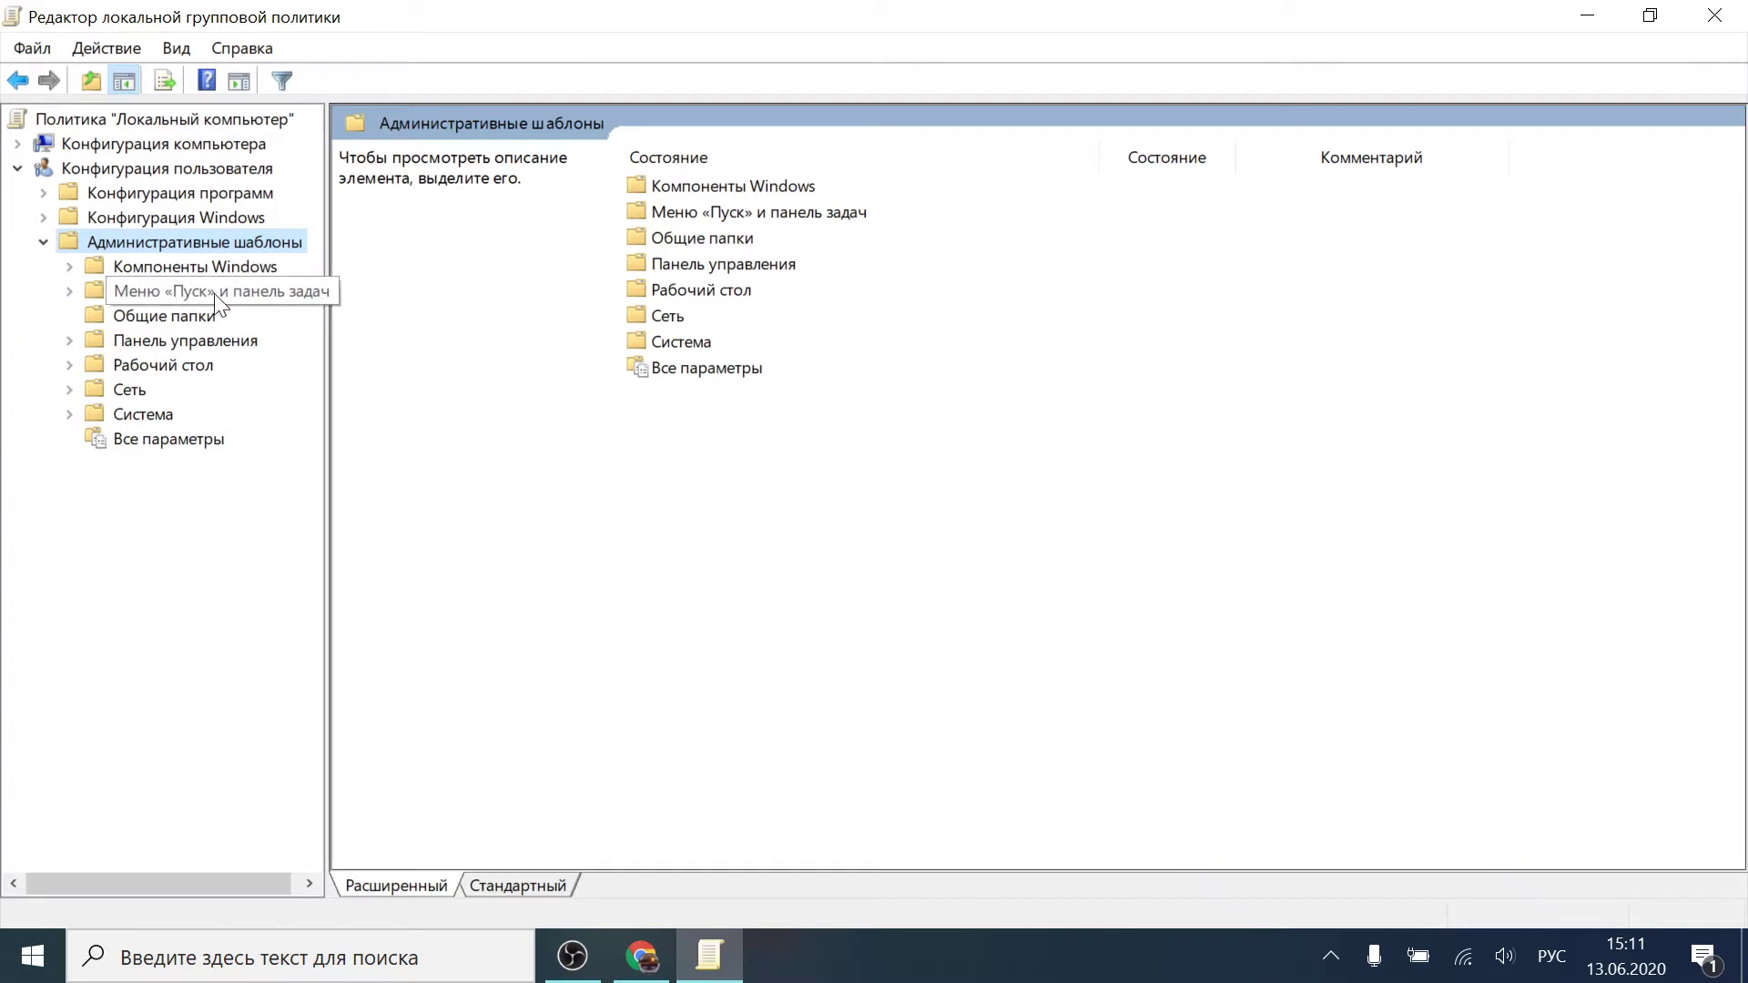
left_click(71, 290)
left_click(146, 292)
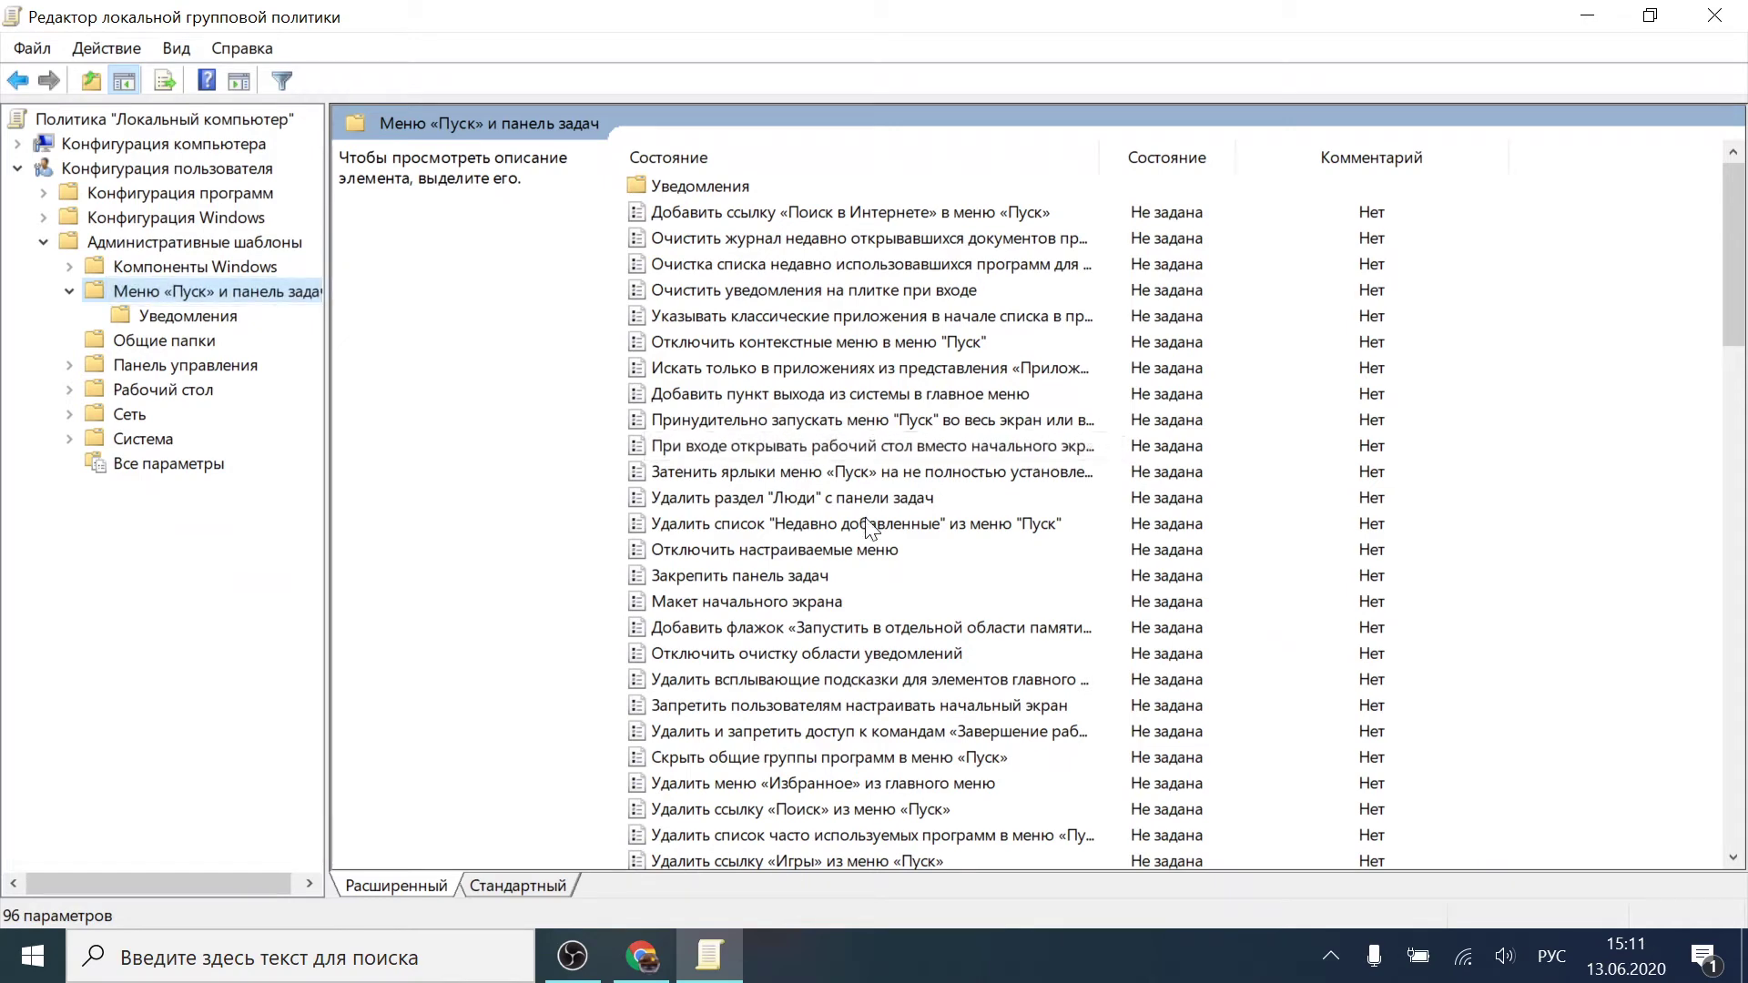
Step: Set the policy «Удалить команду «Выполнить» из меню «Пуск»» to «Включено» and apply it
scroll(870, 546, "down", 5)
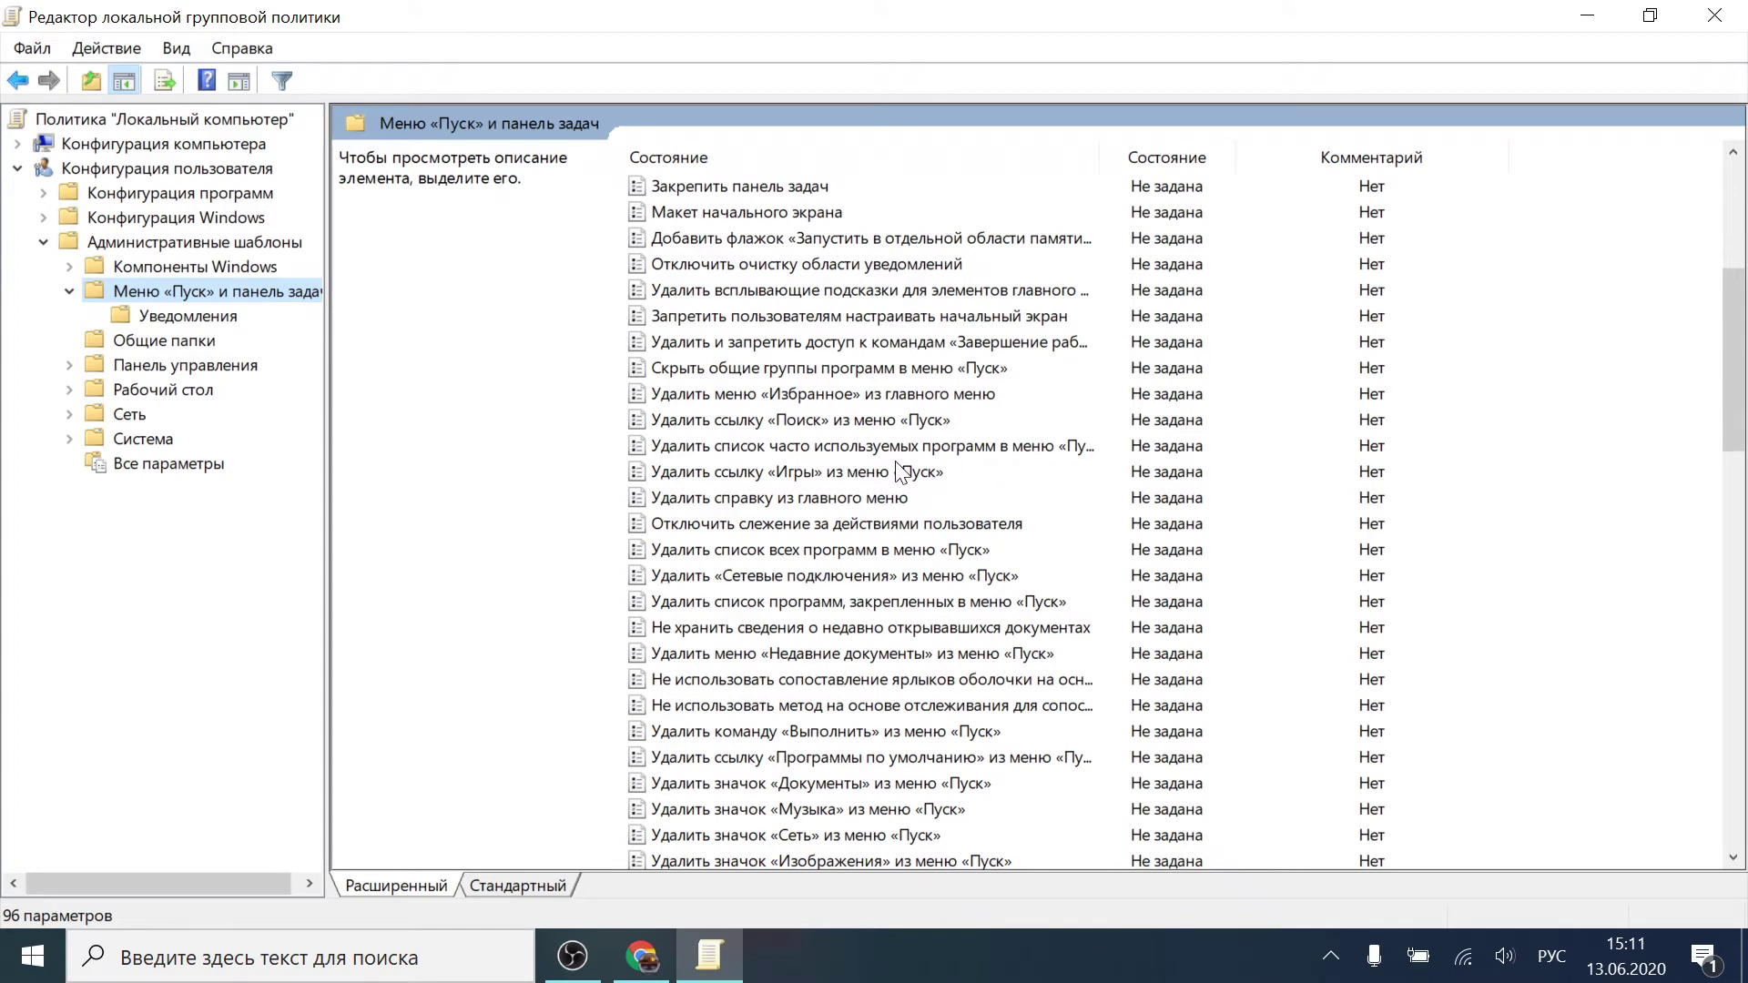
scroll(906, 474, "down", 1)
scroll(906, 474, "down", 2)
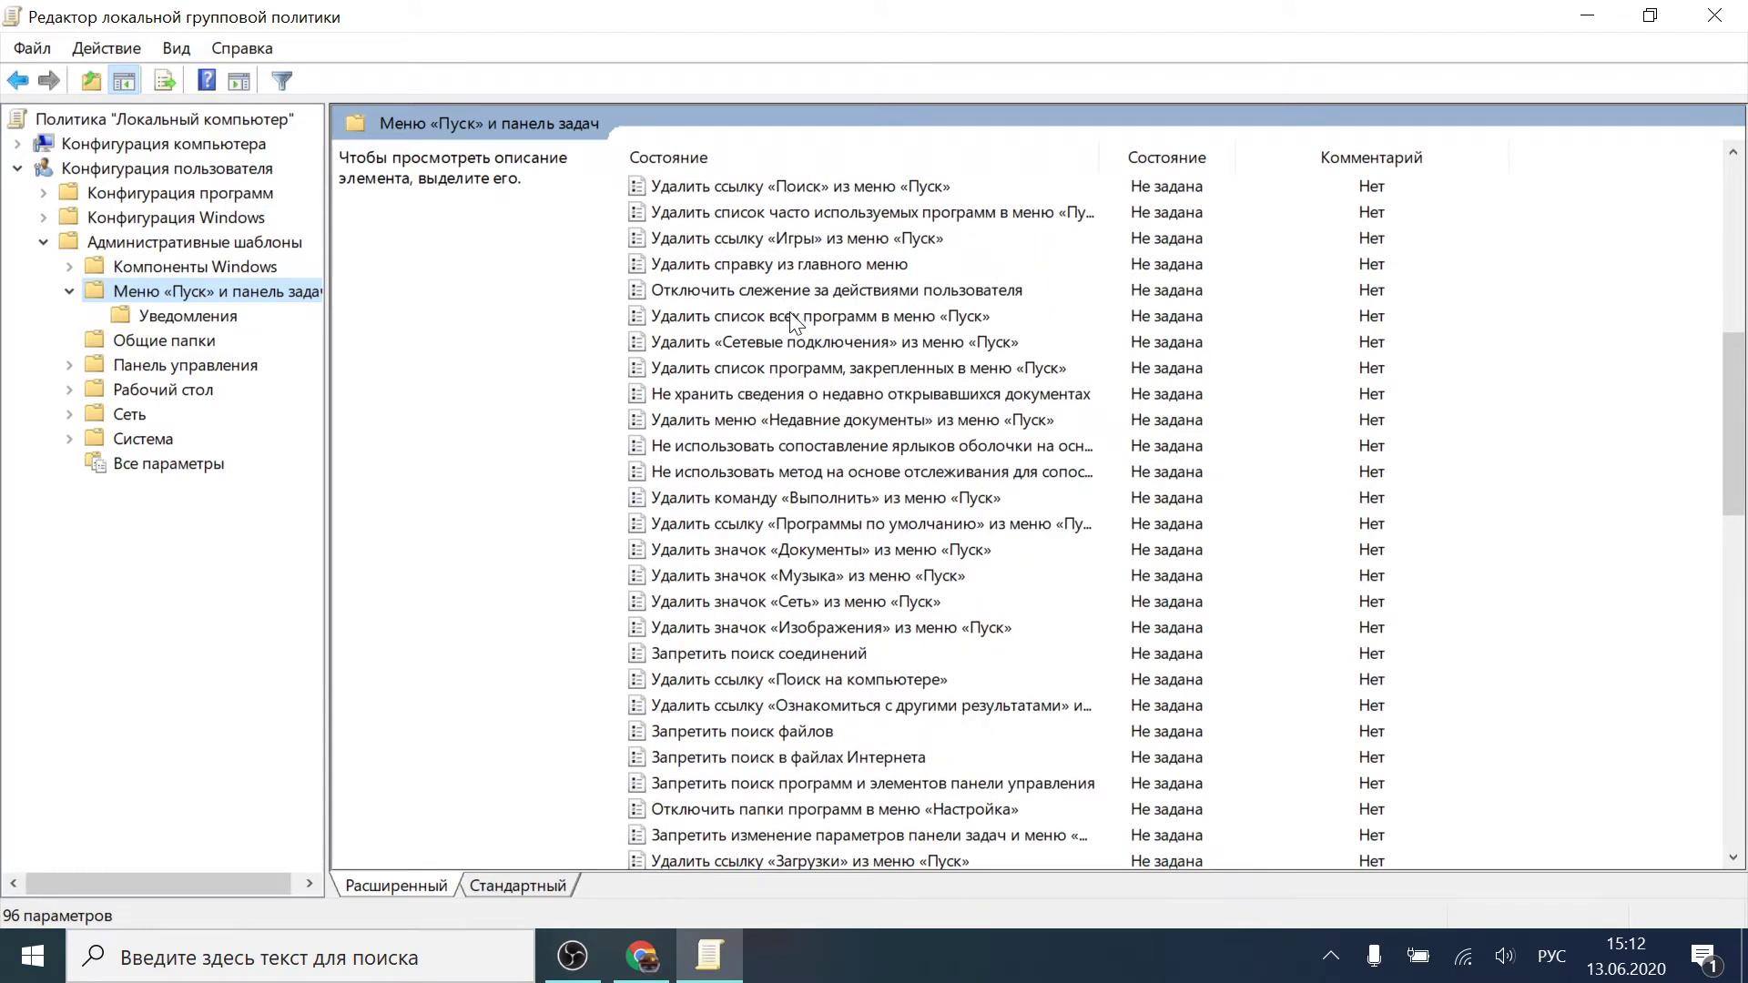
scroll(789, 320, "down", 4)
scroll(792, 350, "up", 3)
left_click(683, 421)
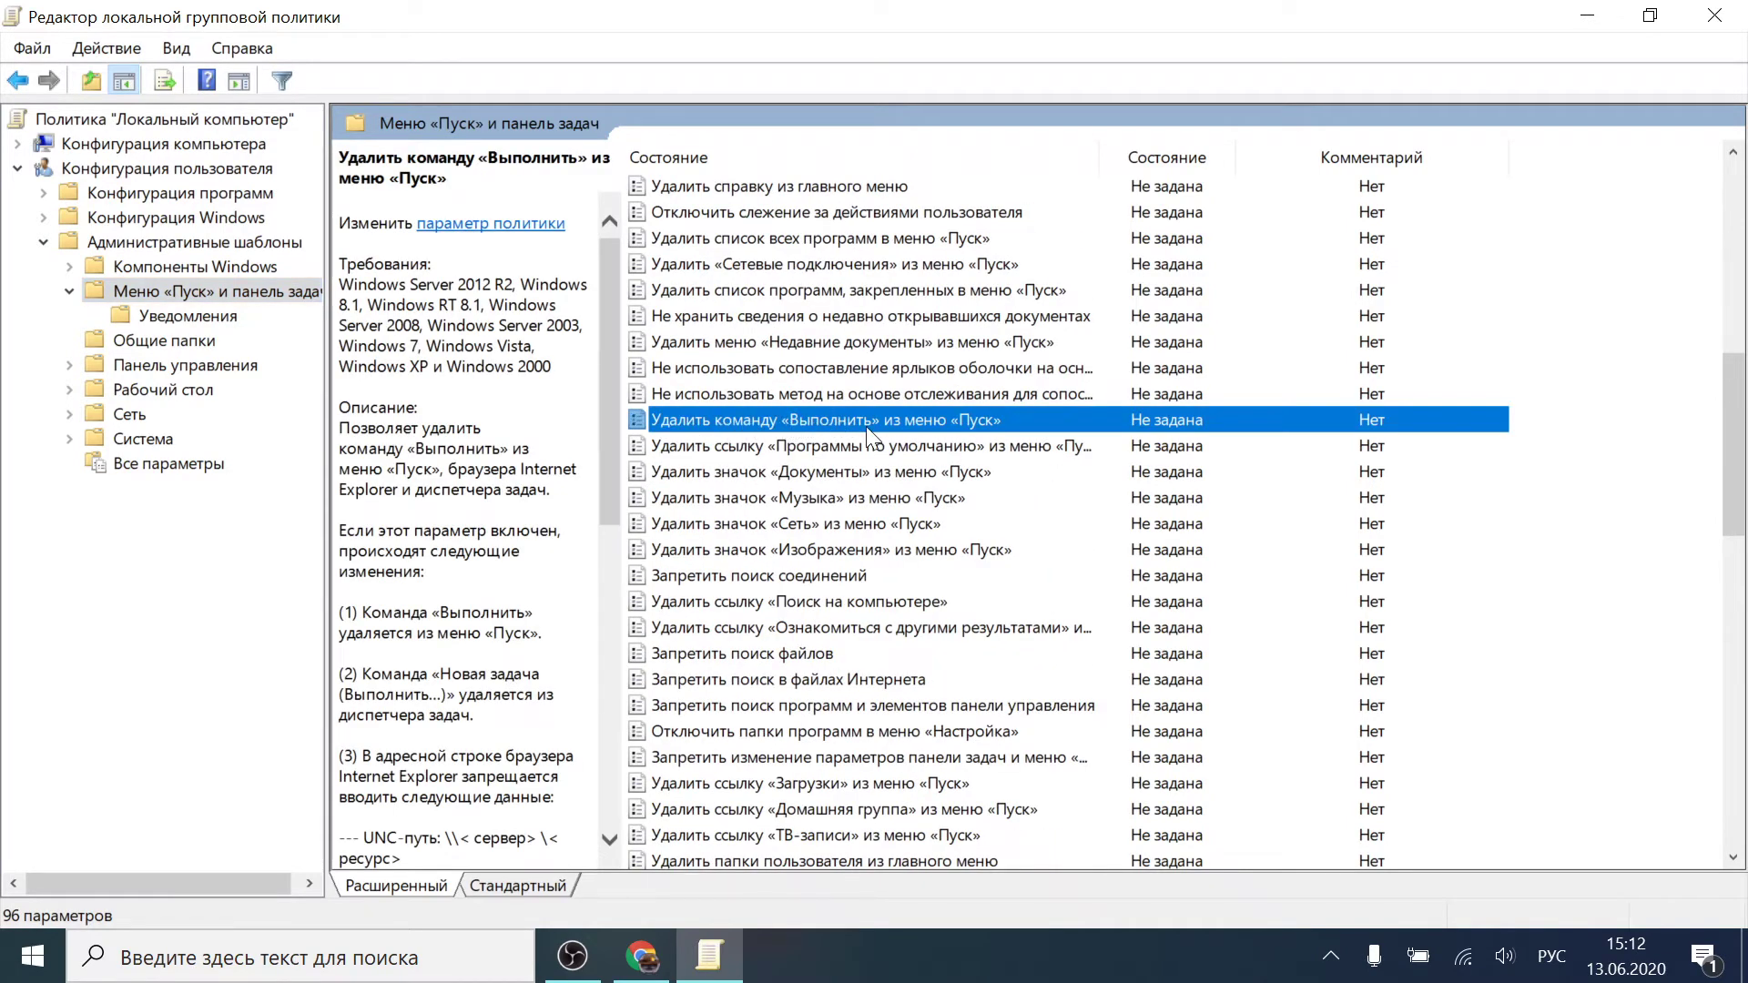
double_click(977, 419)
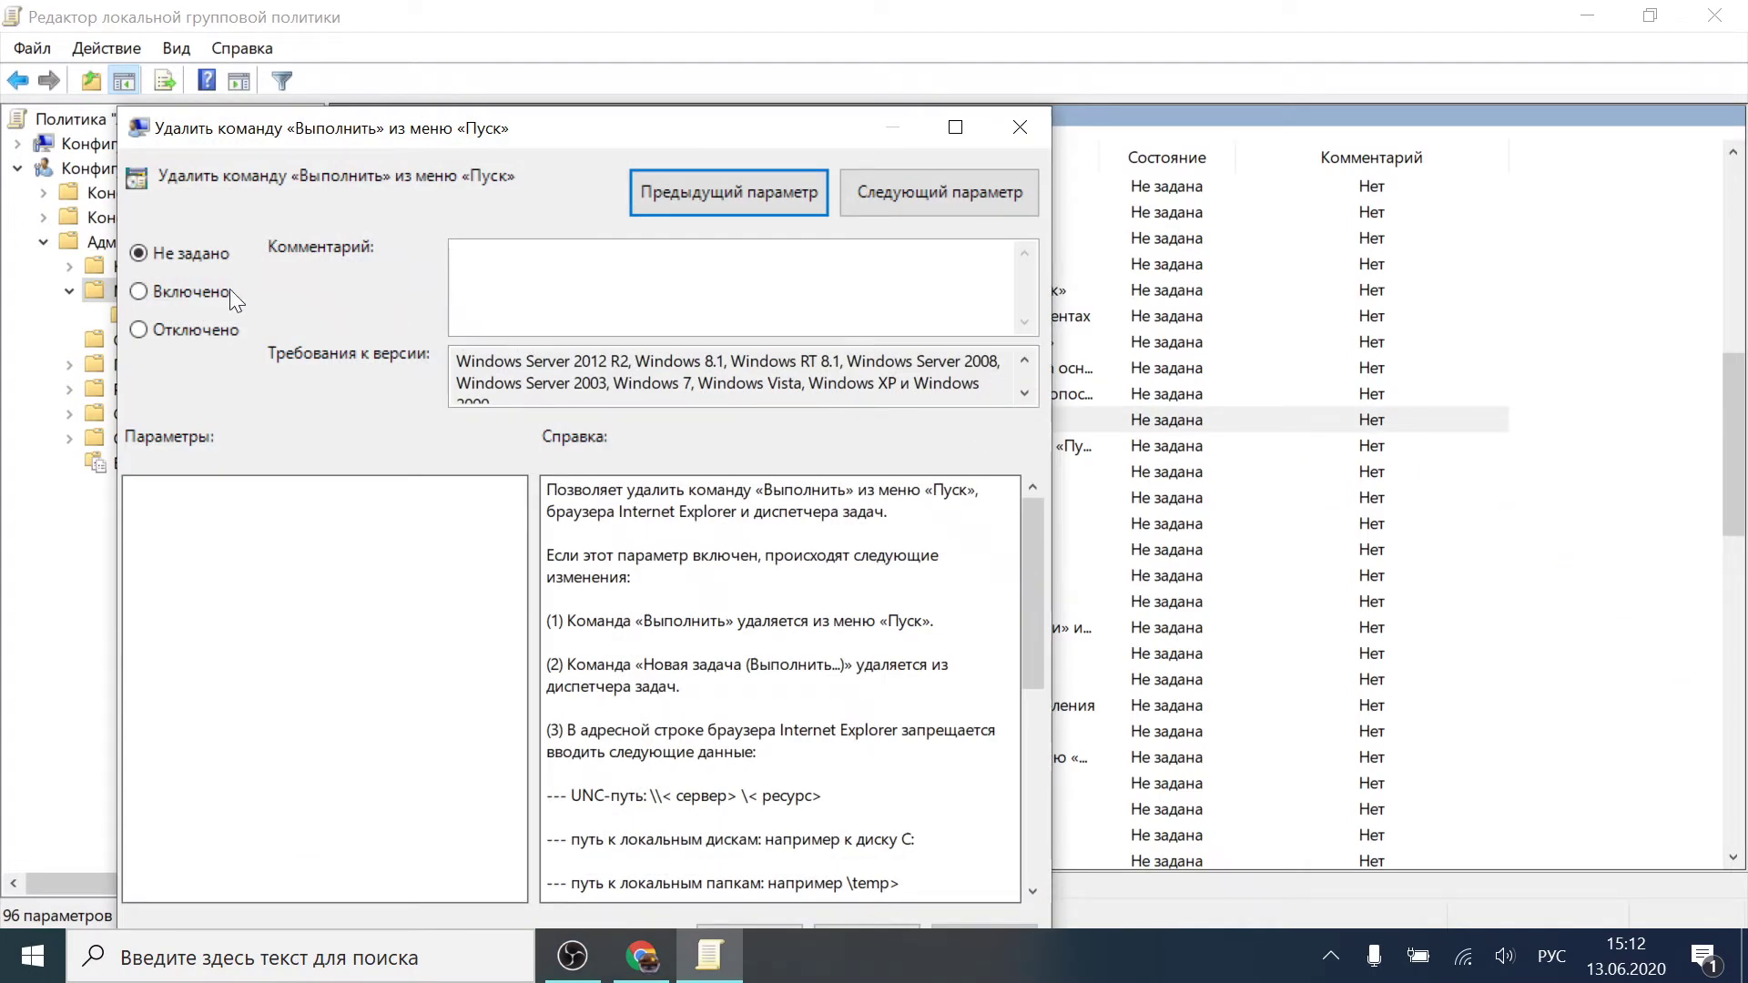
left_click(139, 292)
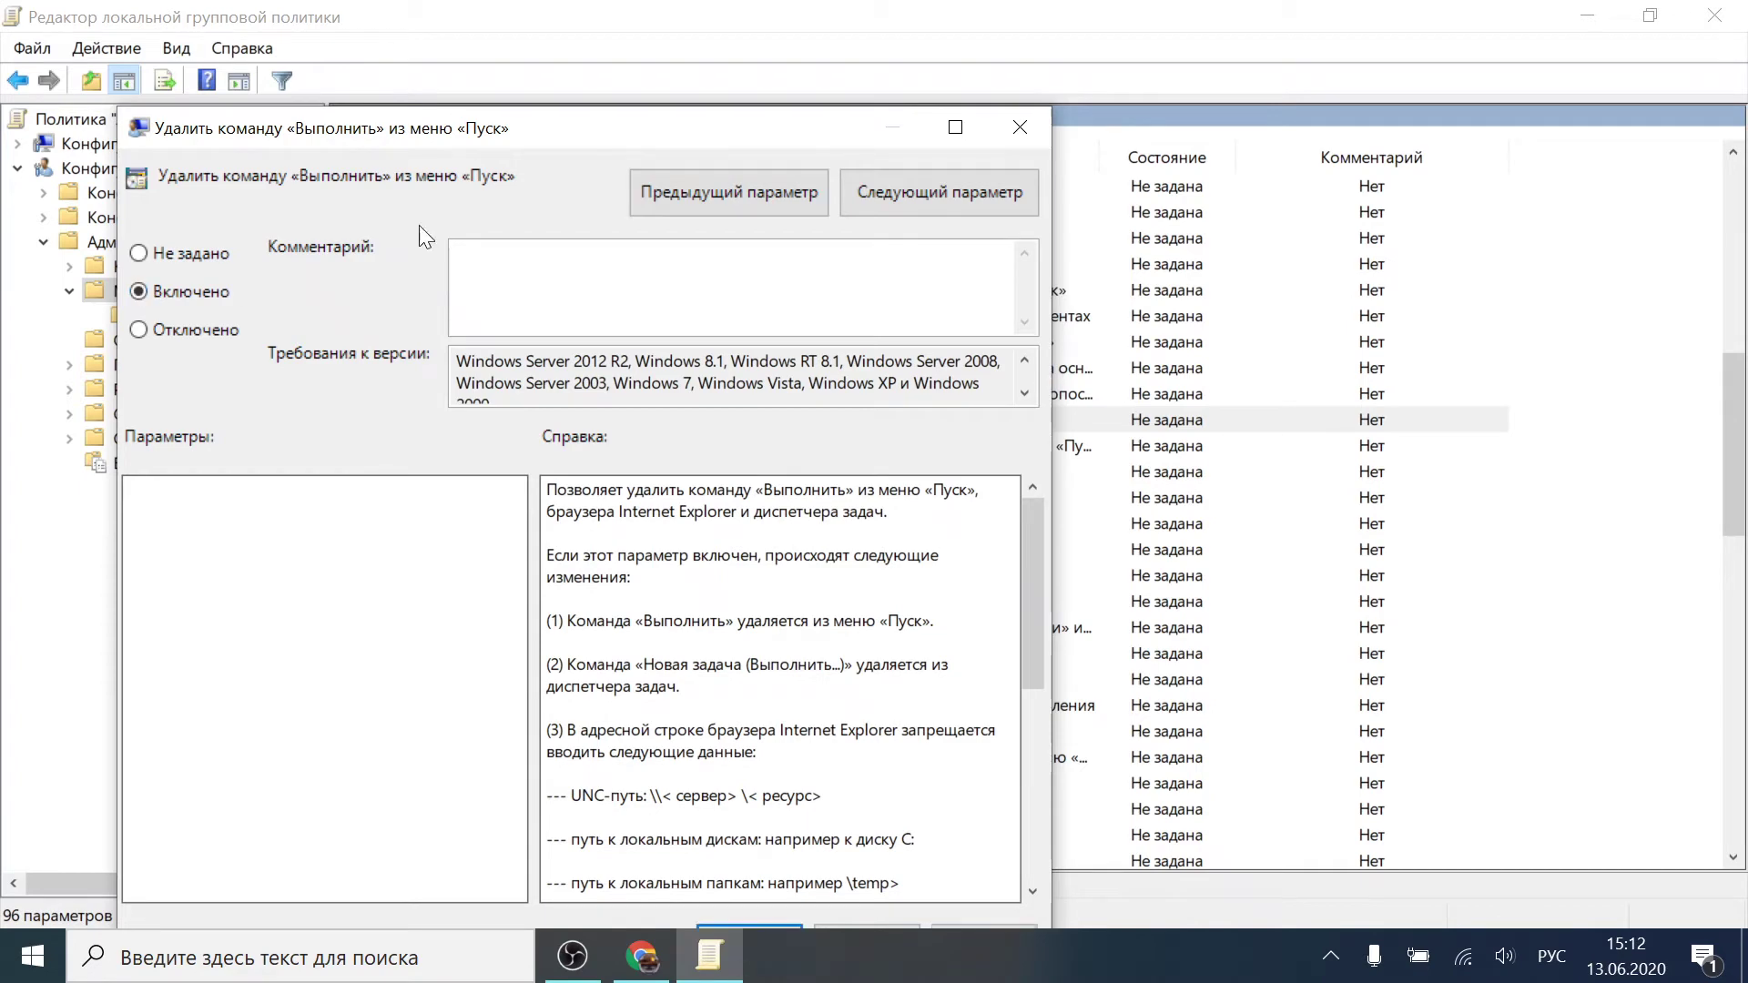
left_click_drag(548, 132, 713, 53)
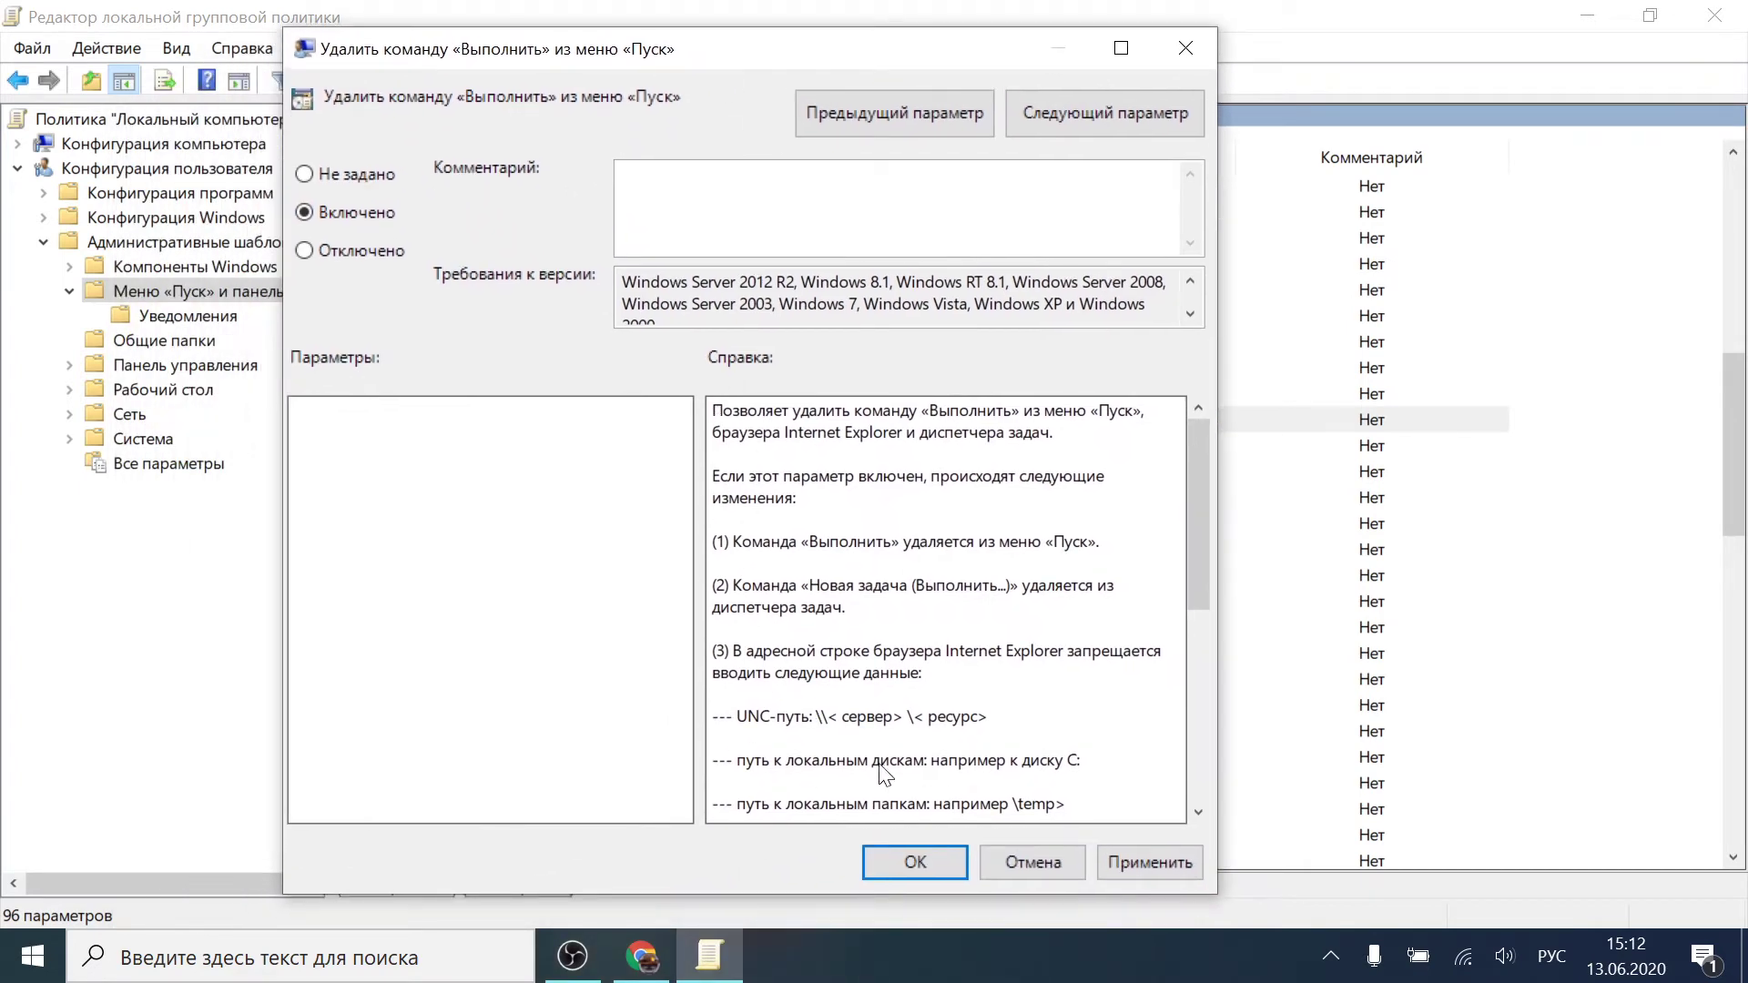
left_click(1108, 866)
left_click(912, 867)
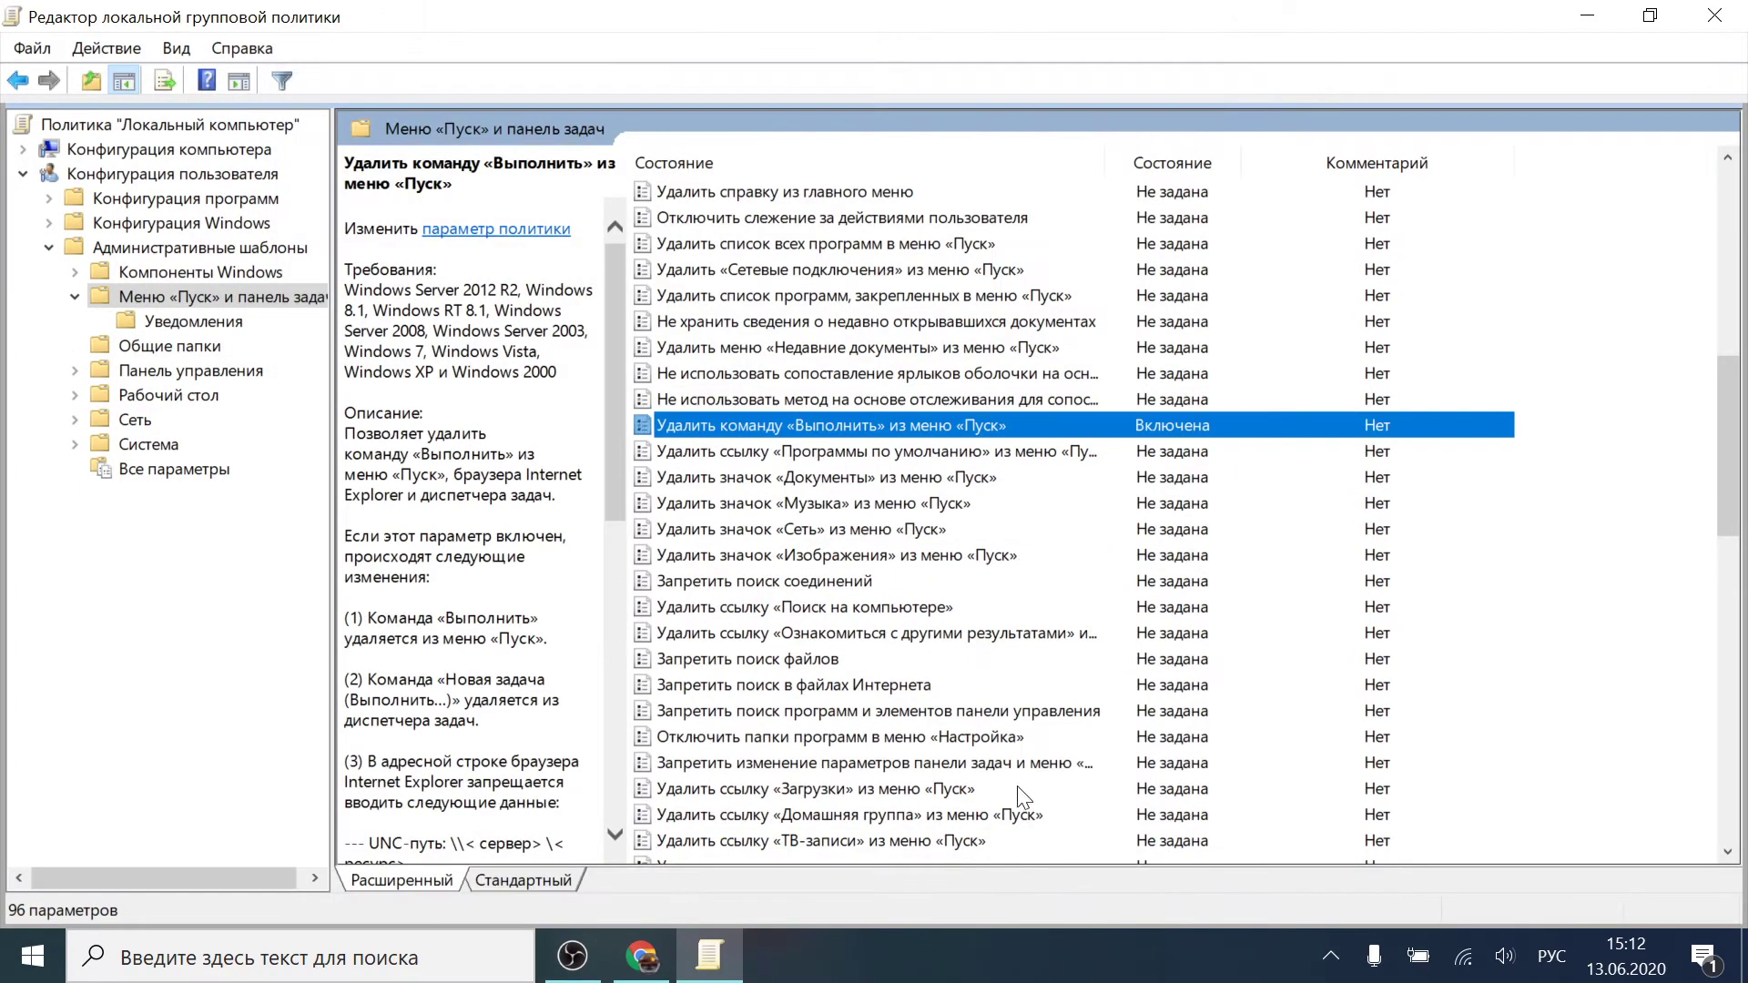
Step: Minimize the policy editor, try to open the Run dialog to test the restriction, and dismiss the message
left_click(1587, 16)
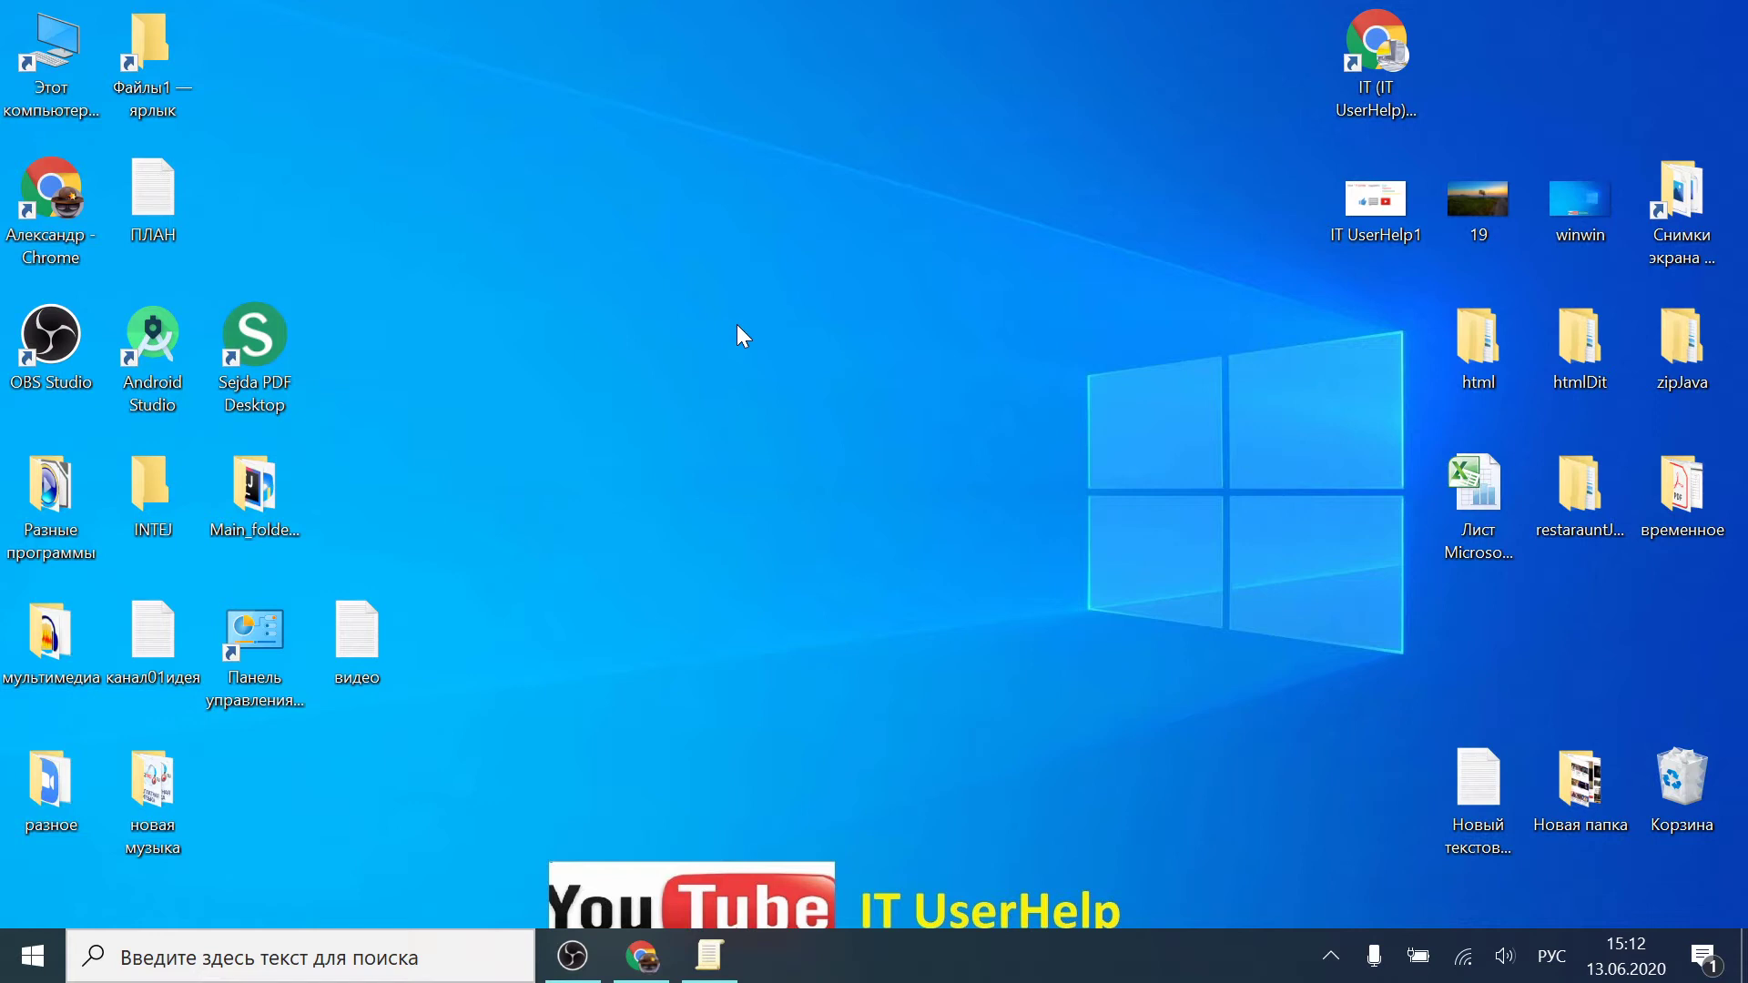
key("super+r")
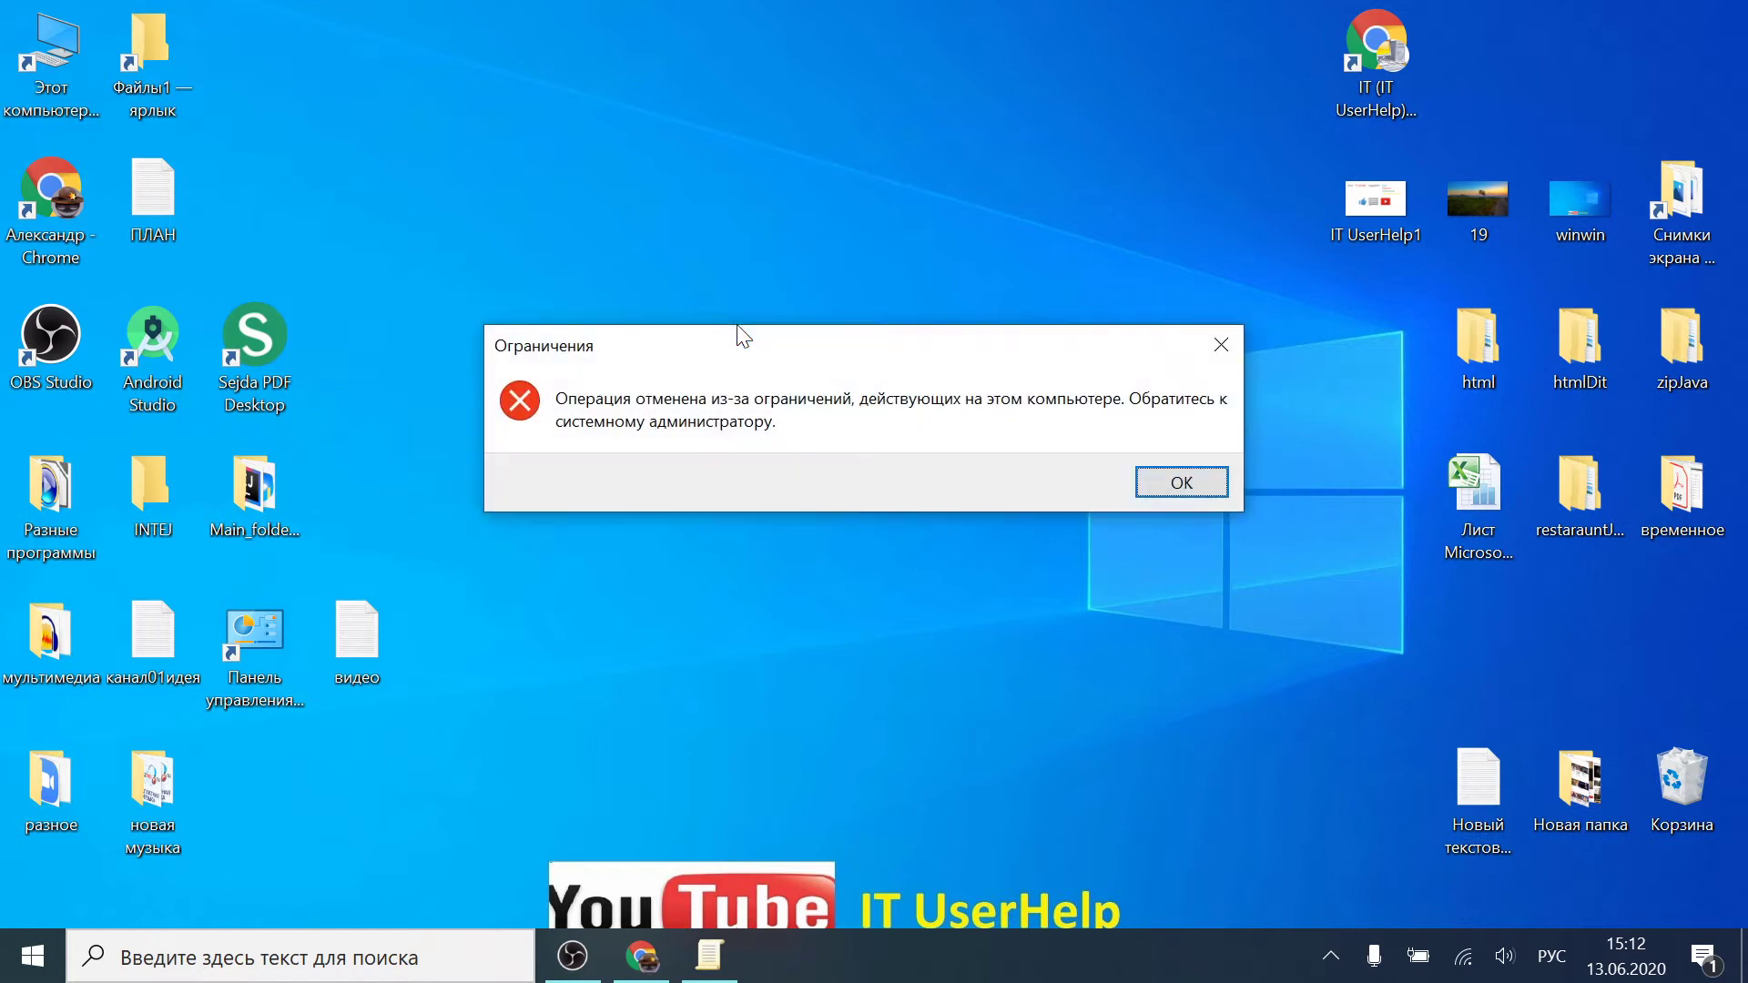
key("super+r")
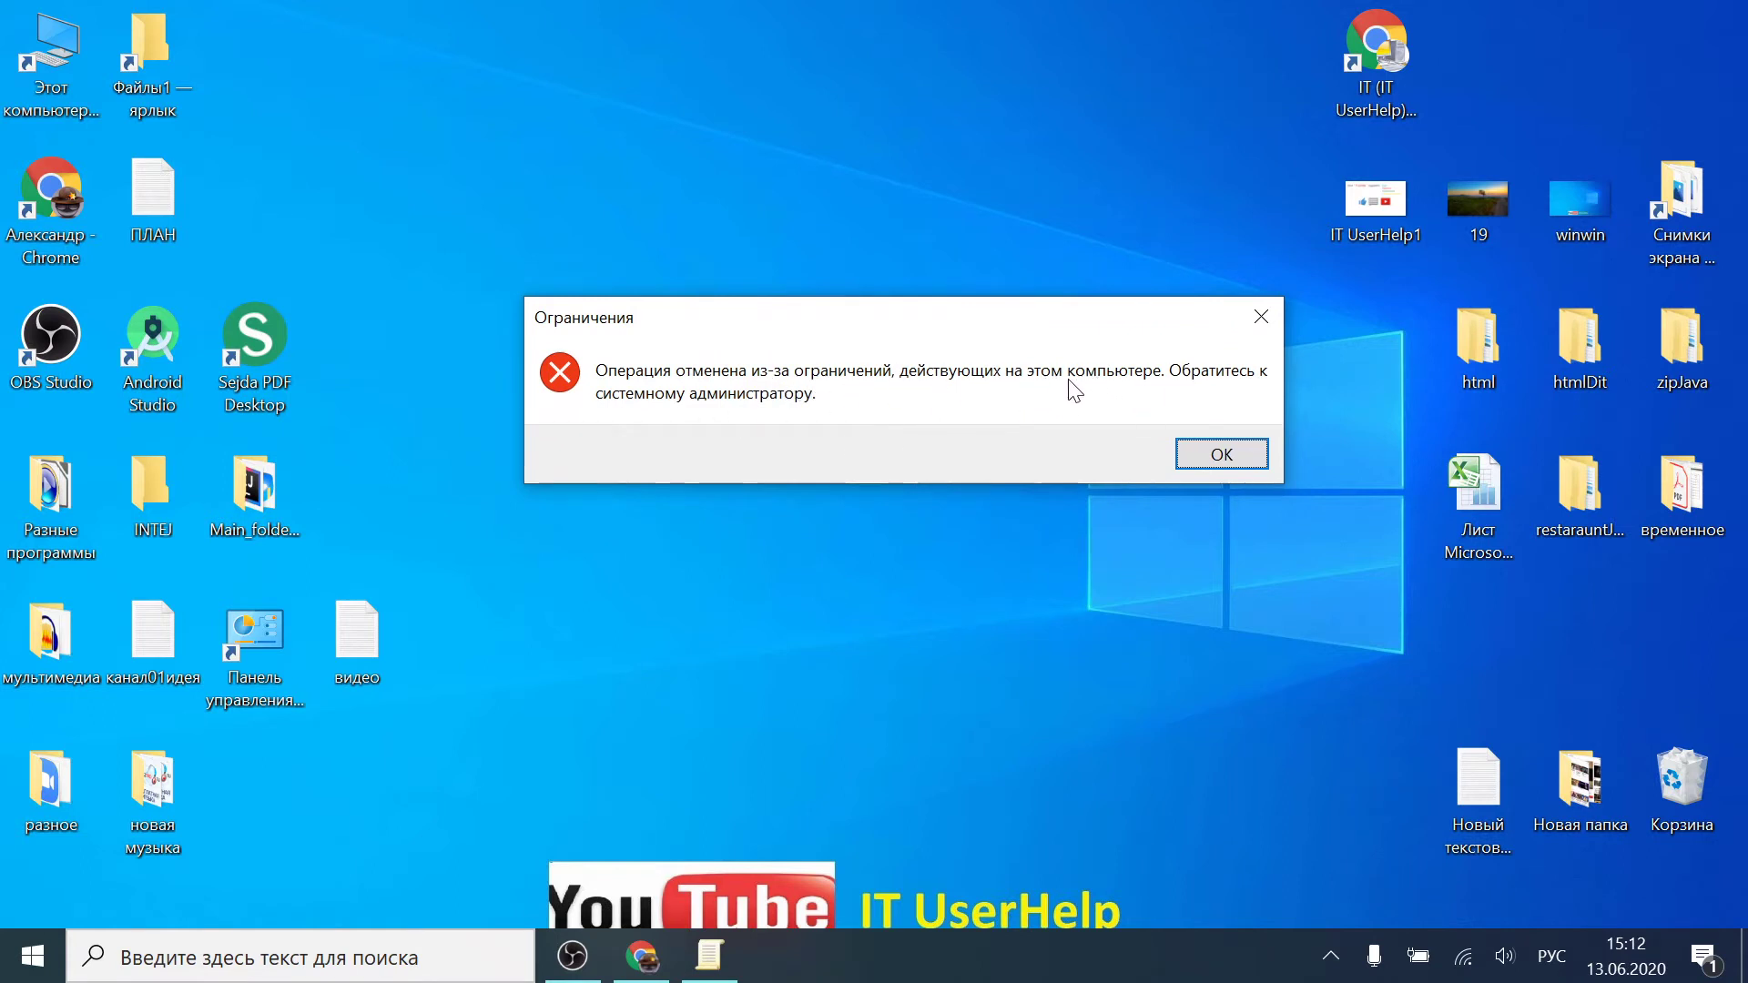
left_click_drag(826, 316, 883, 275)
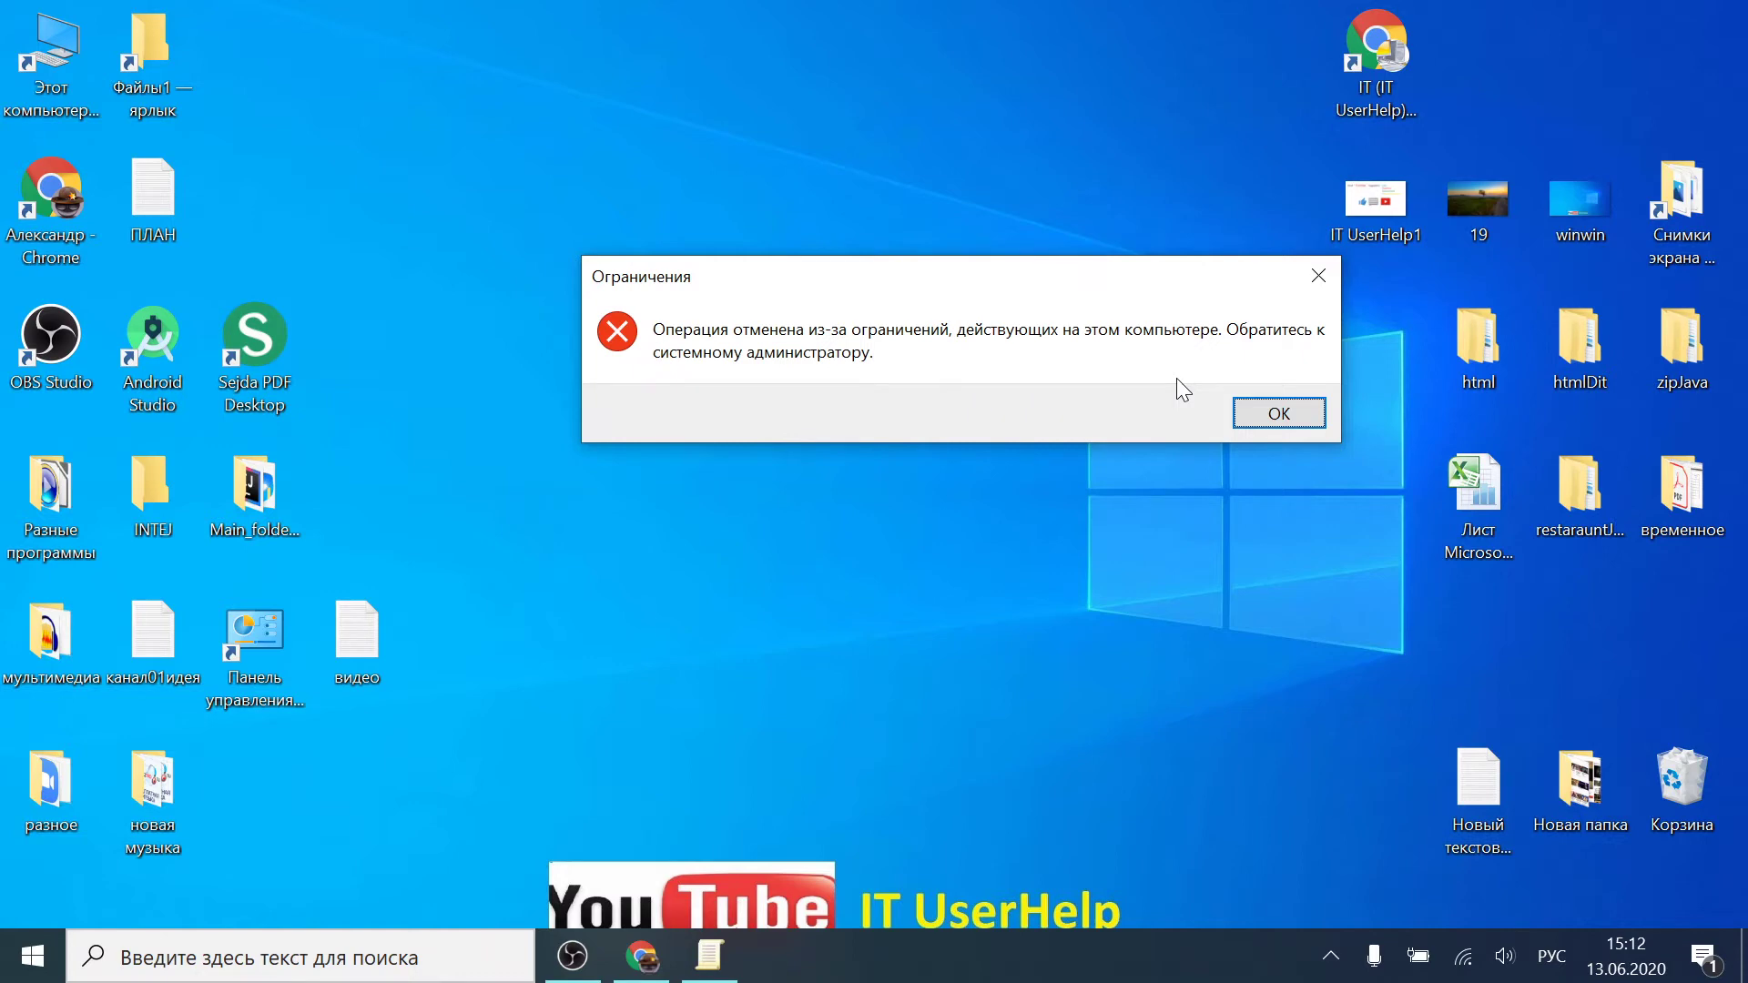
left_click_drag(899, 268, 803, 274)
left_click(1173, 422)
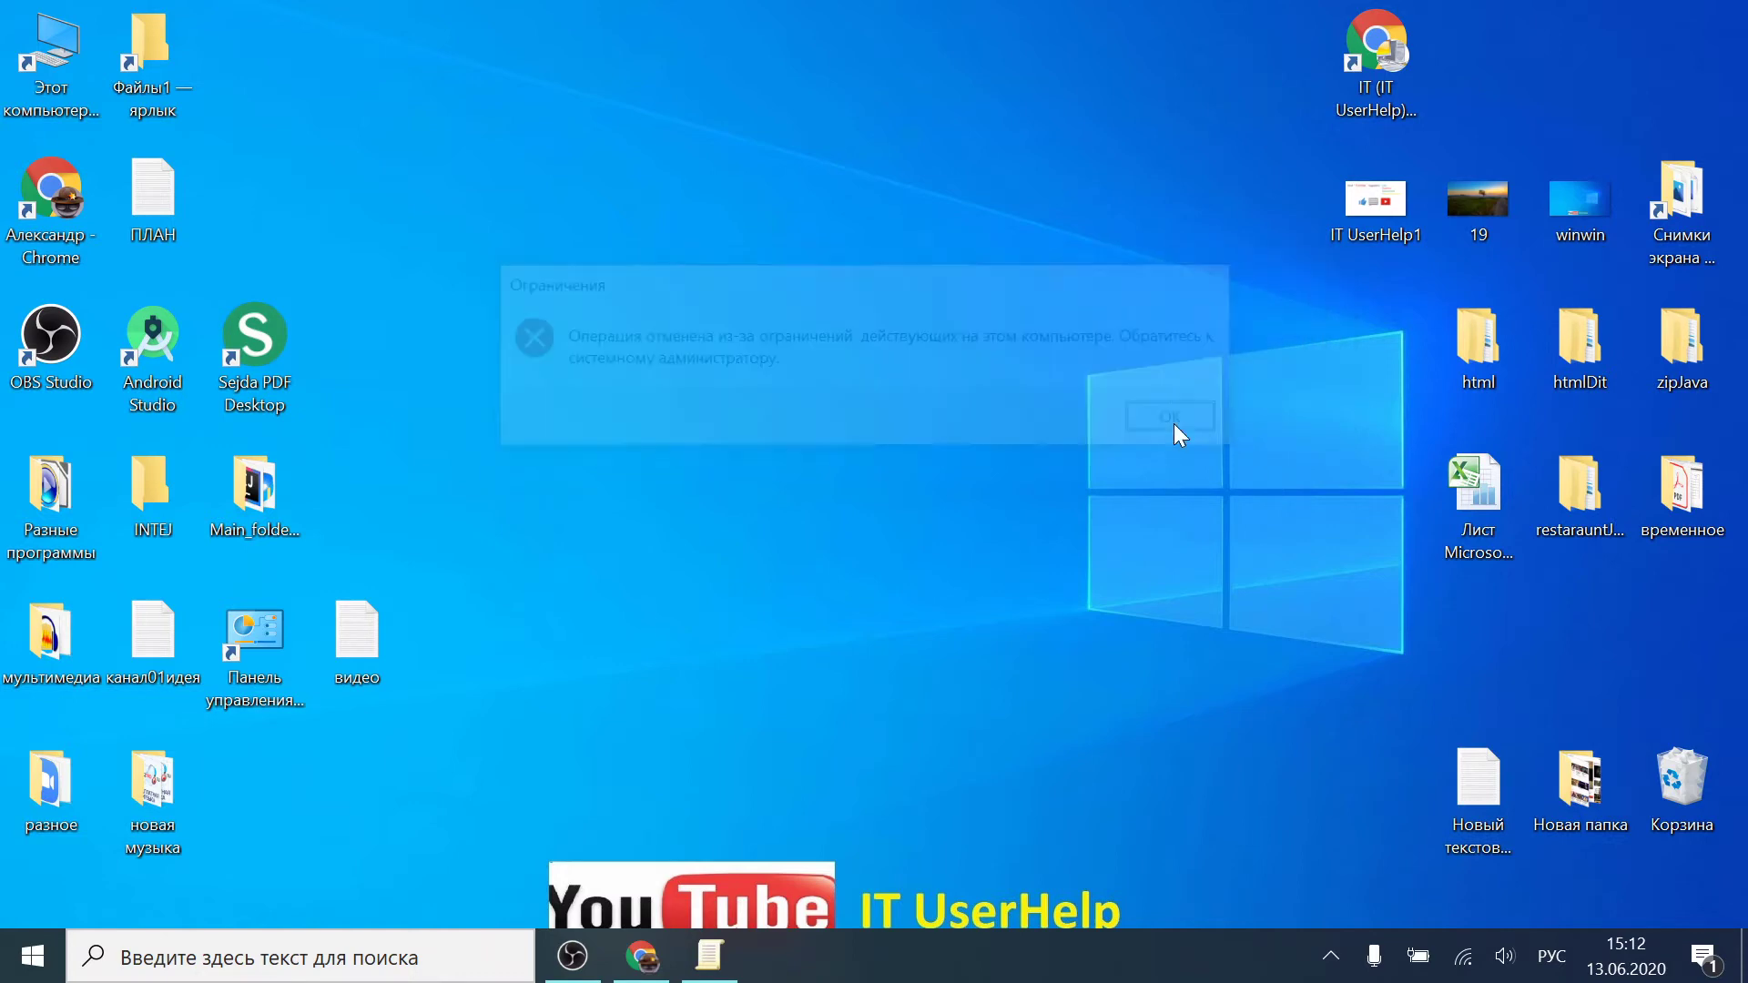
Step: Set the policy «Удалить команду «Выполнить» из меню «Пуск»» back to «Не задано» and close the group policy editor
left_click(729, 972)
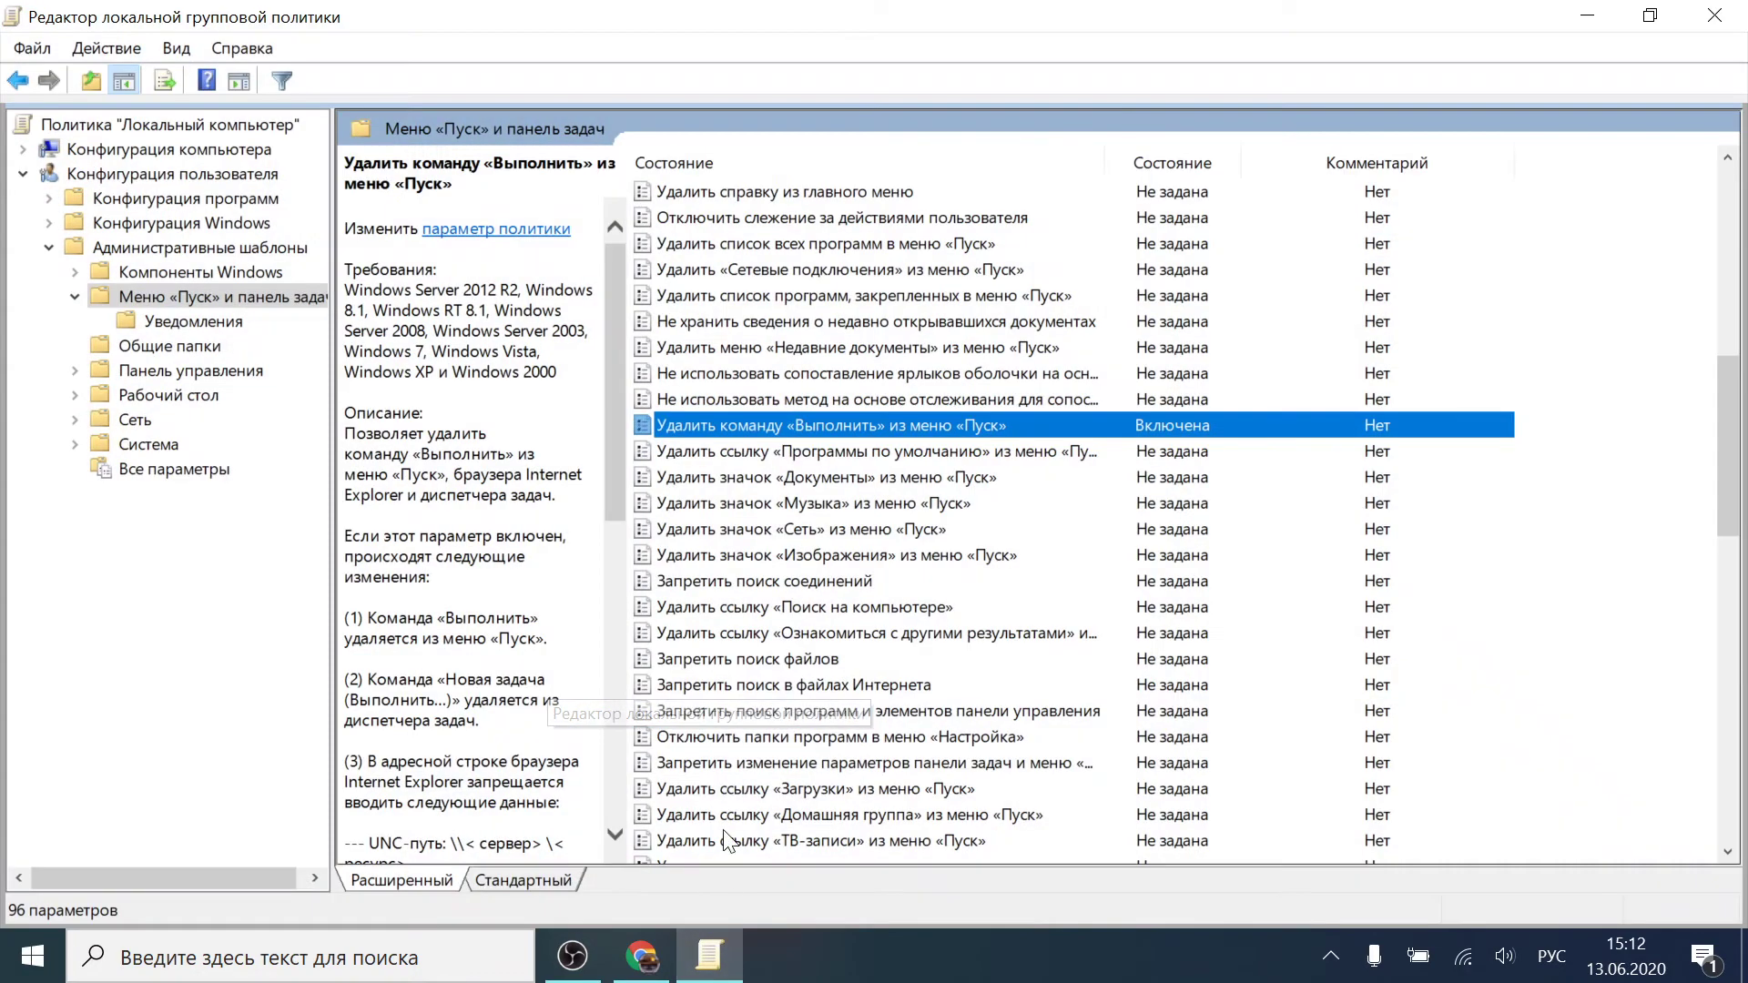
right_click(865, 421)
left_click(894, 441)
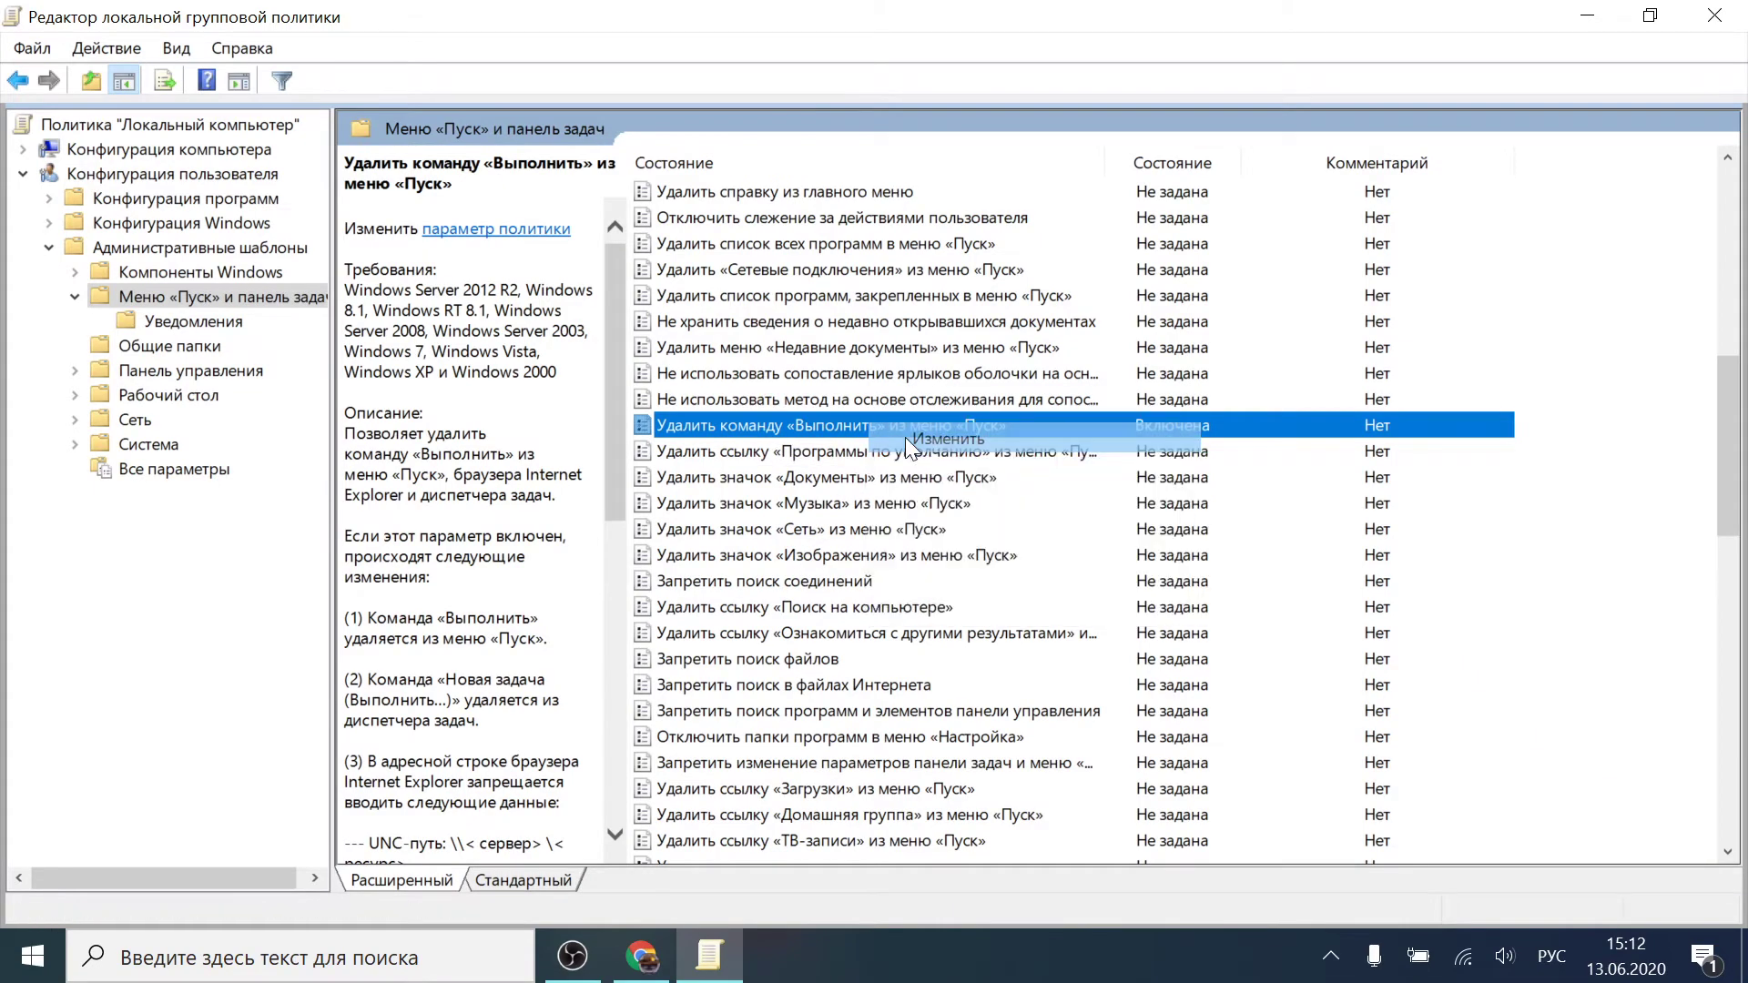
left_click(175, 254)
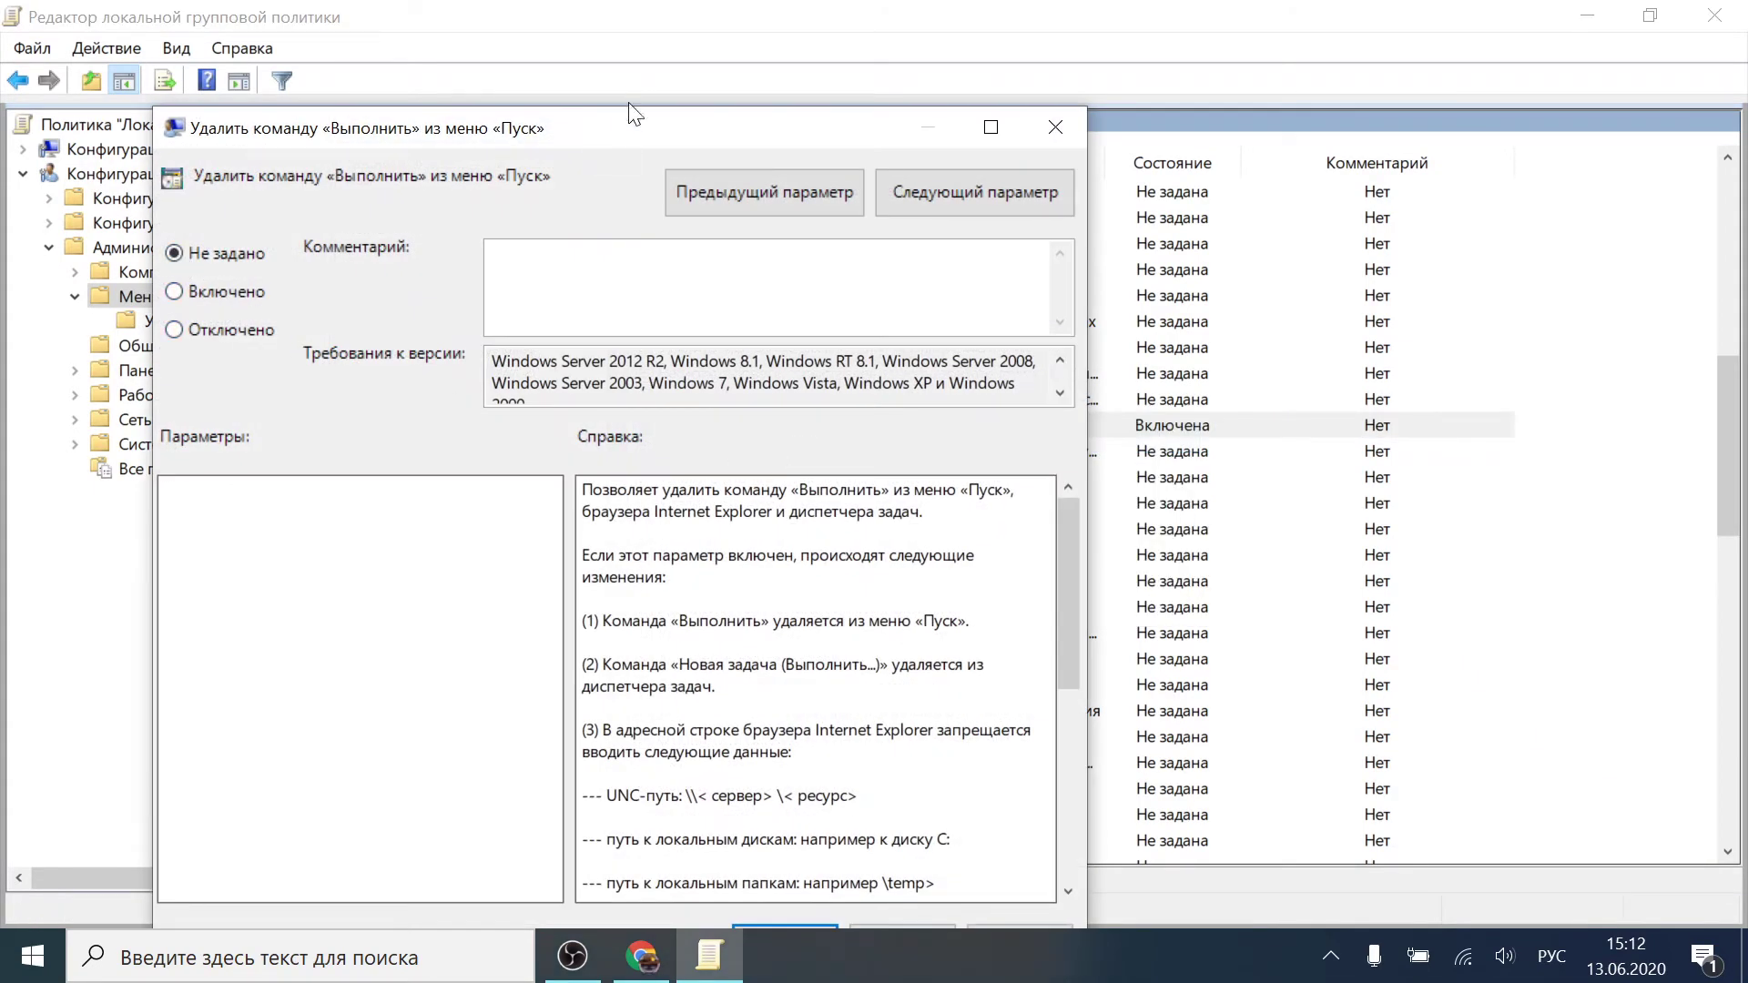
left_click_drag(635, 132, 684, 50)
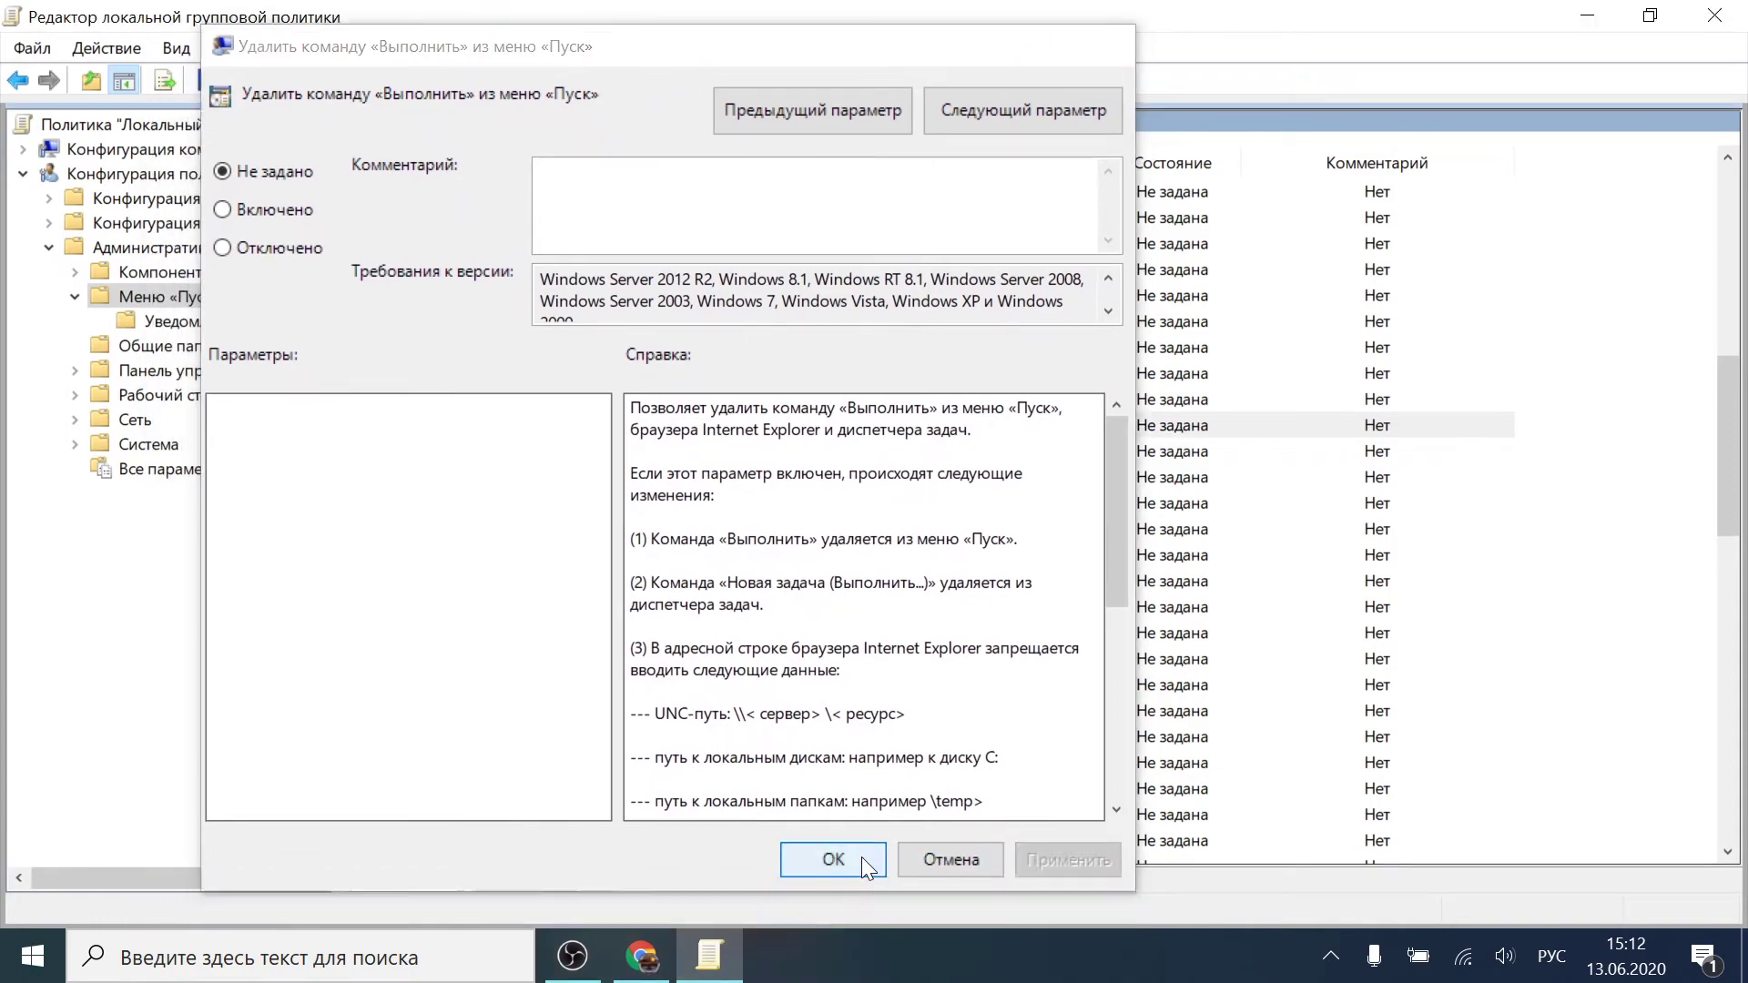
left_click(862, 856)
left_click(1694, 14)
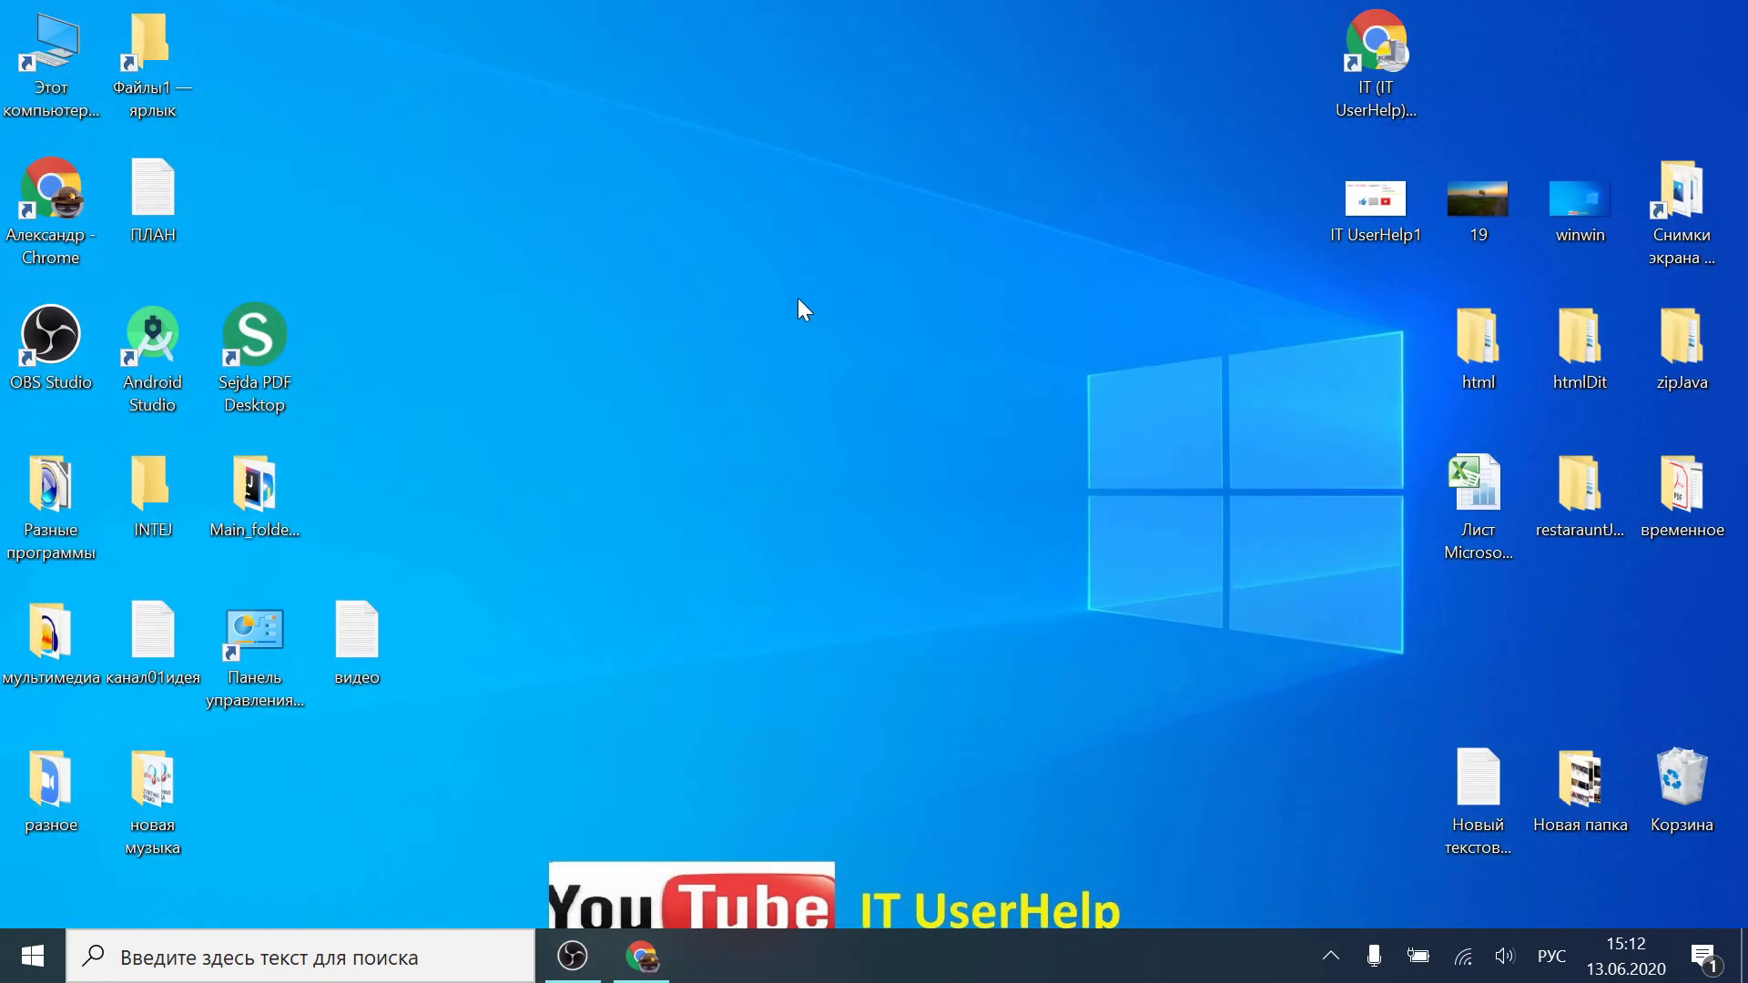
Step: Open the Run dialog, move it to the middle of the desktop, and enter regedit as the command
left_click_drag(904, 346, 906, 366)
key("super+r")
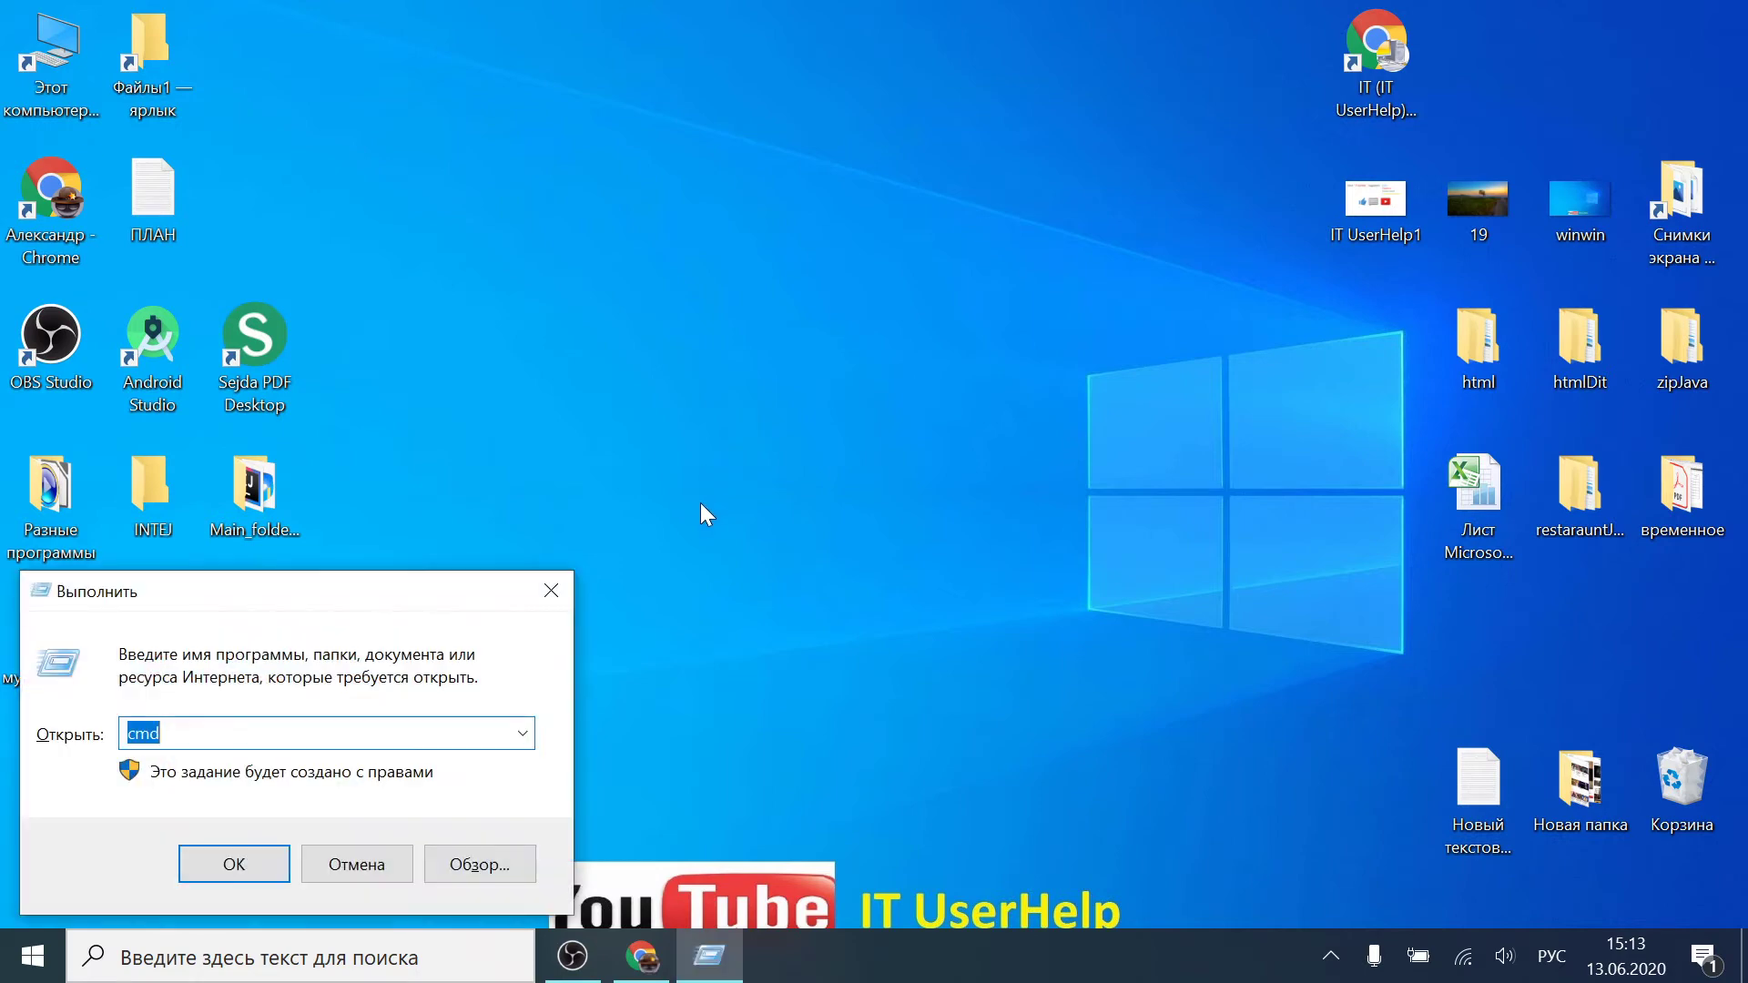
left_click_drag(347, 591, 699, 275)
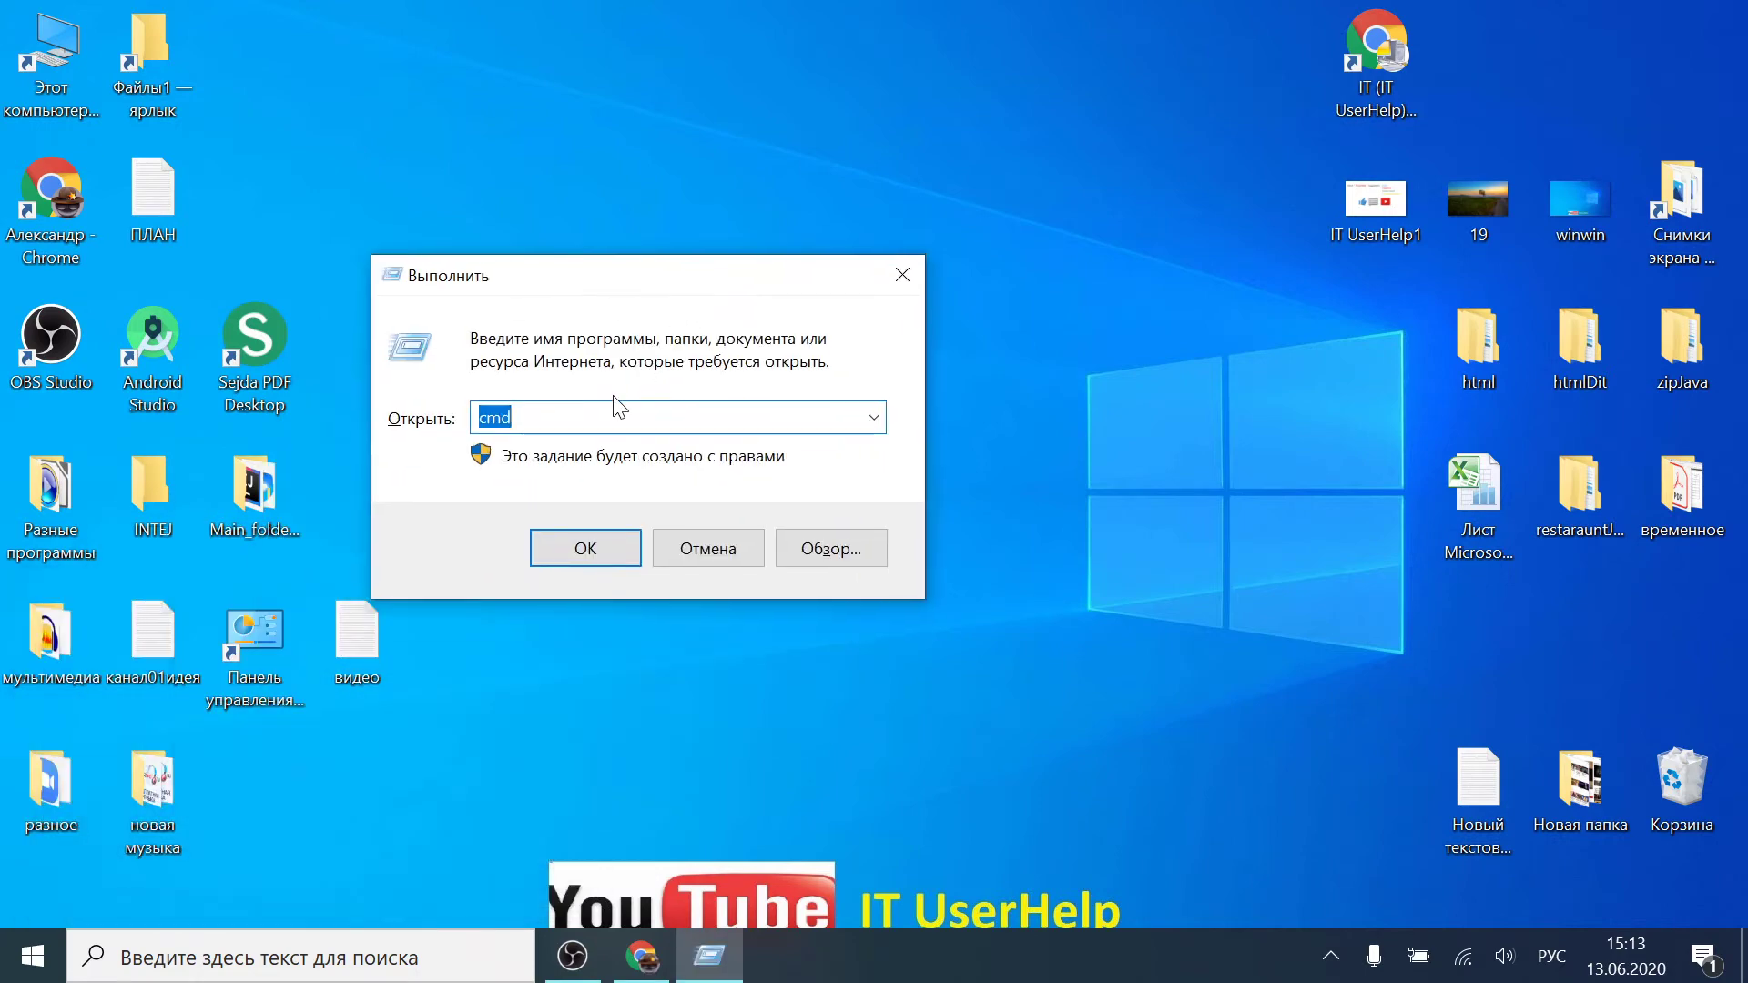
key("BackSpace")
type("c")
key("BackSpace")
key("alt+shift")
type("reg")
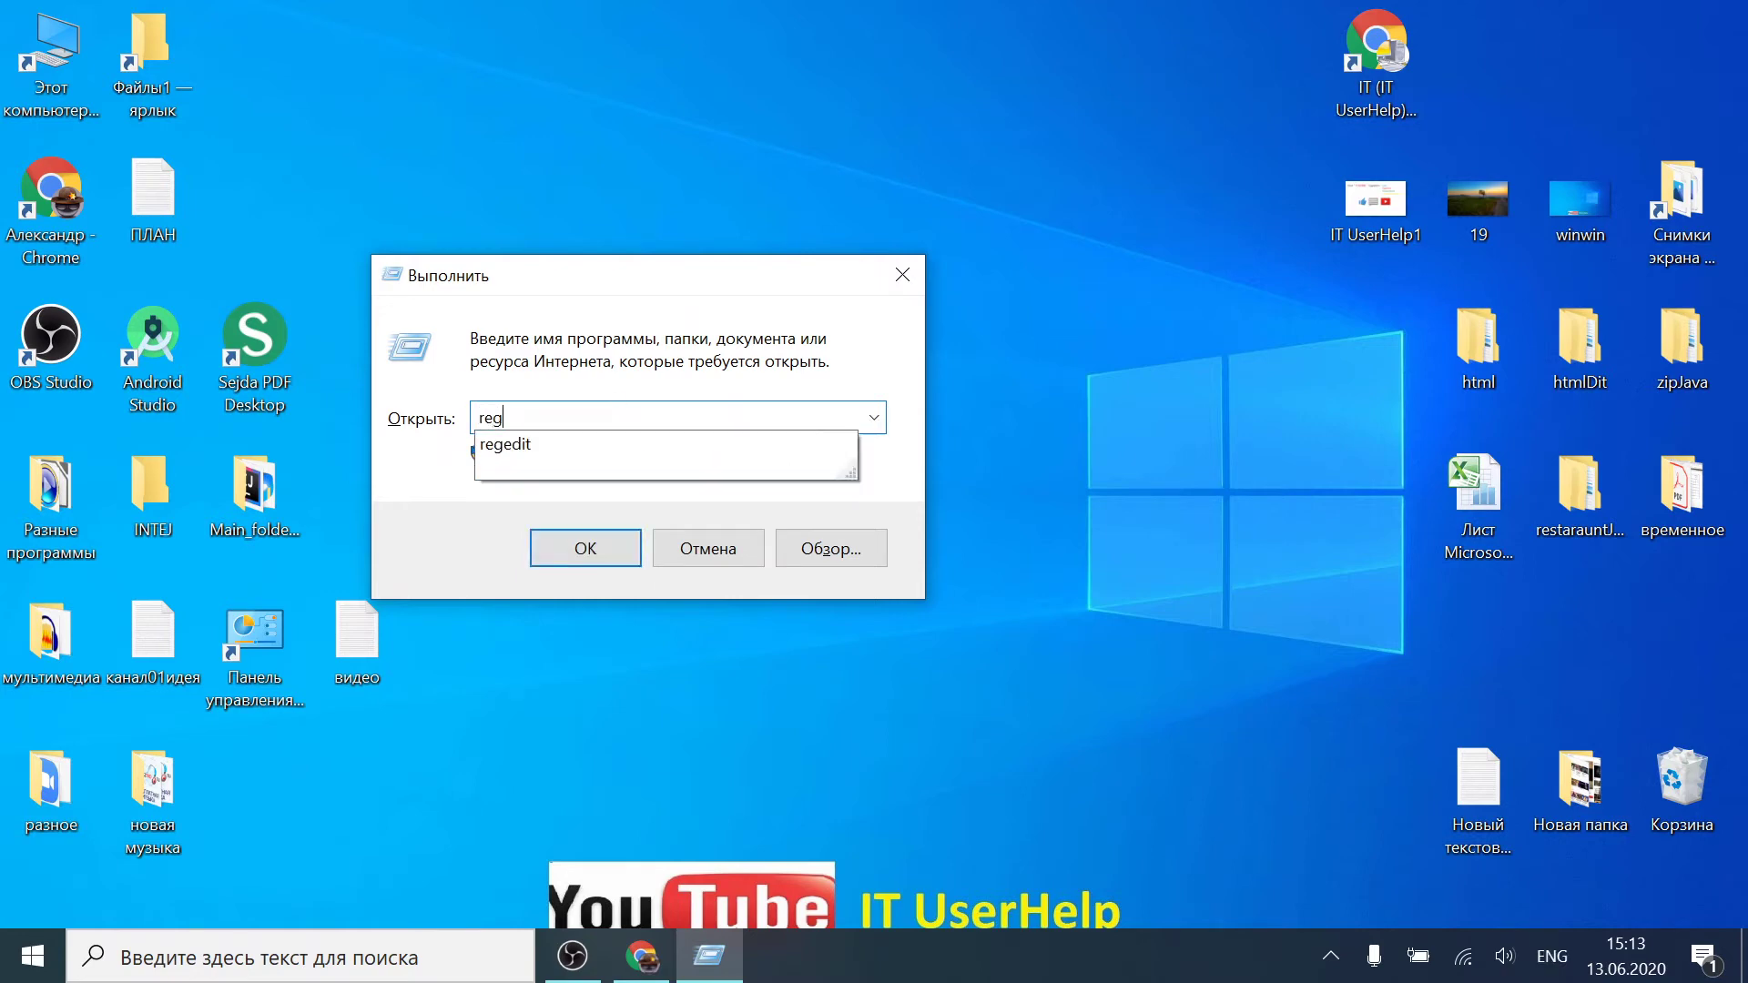
type("edit")
key("Escape")
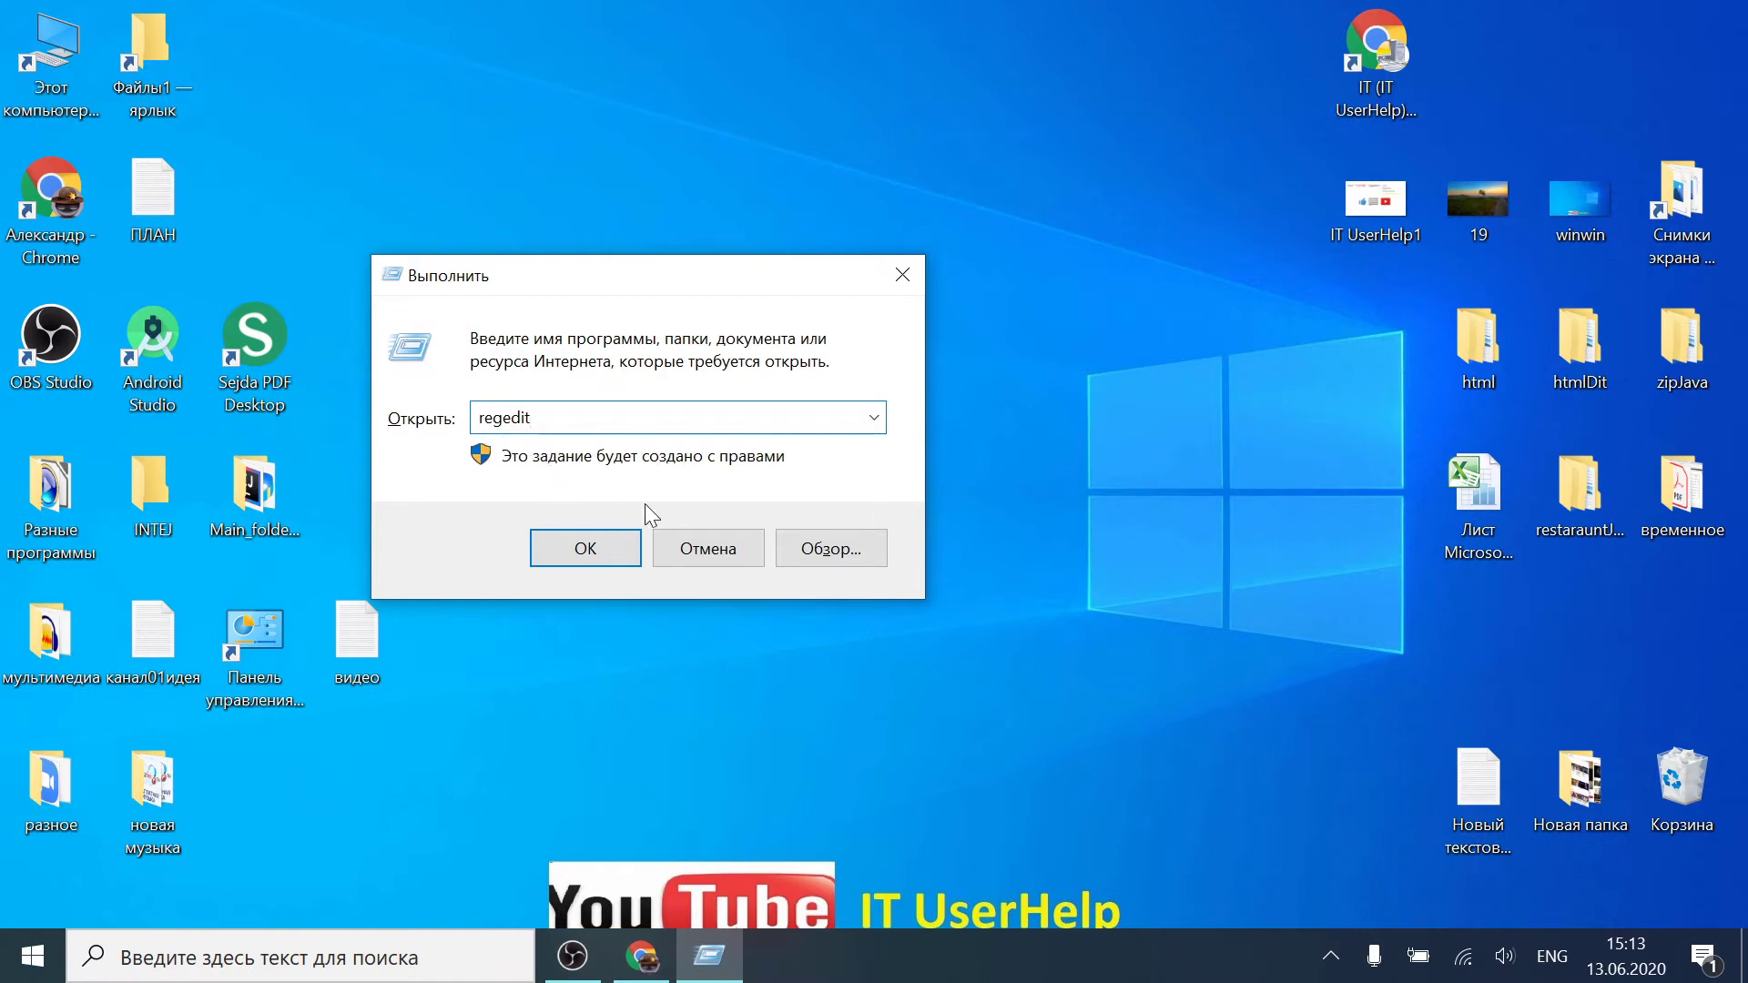
Step: Create a new text document on the desktop and open it in Notepad
right_click(1198, 542)
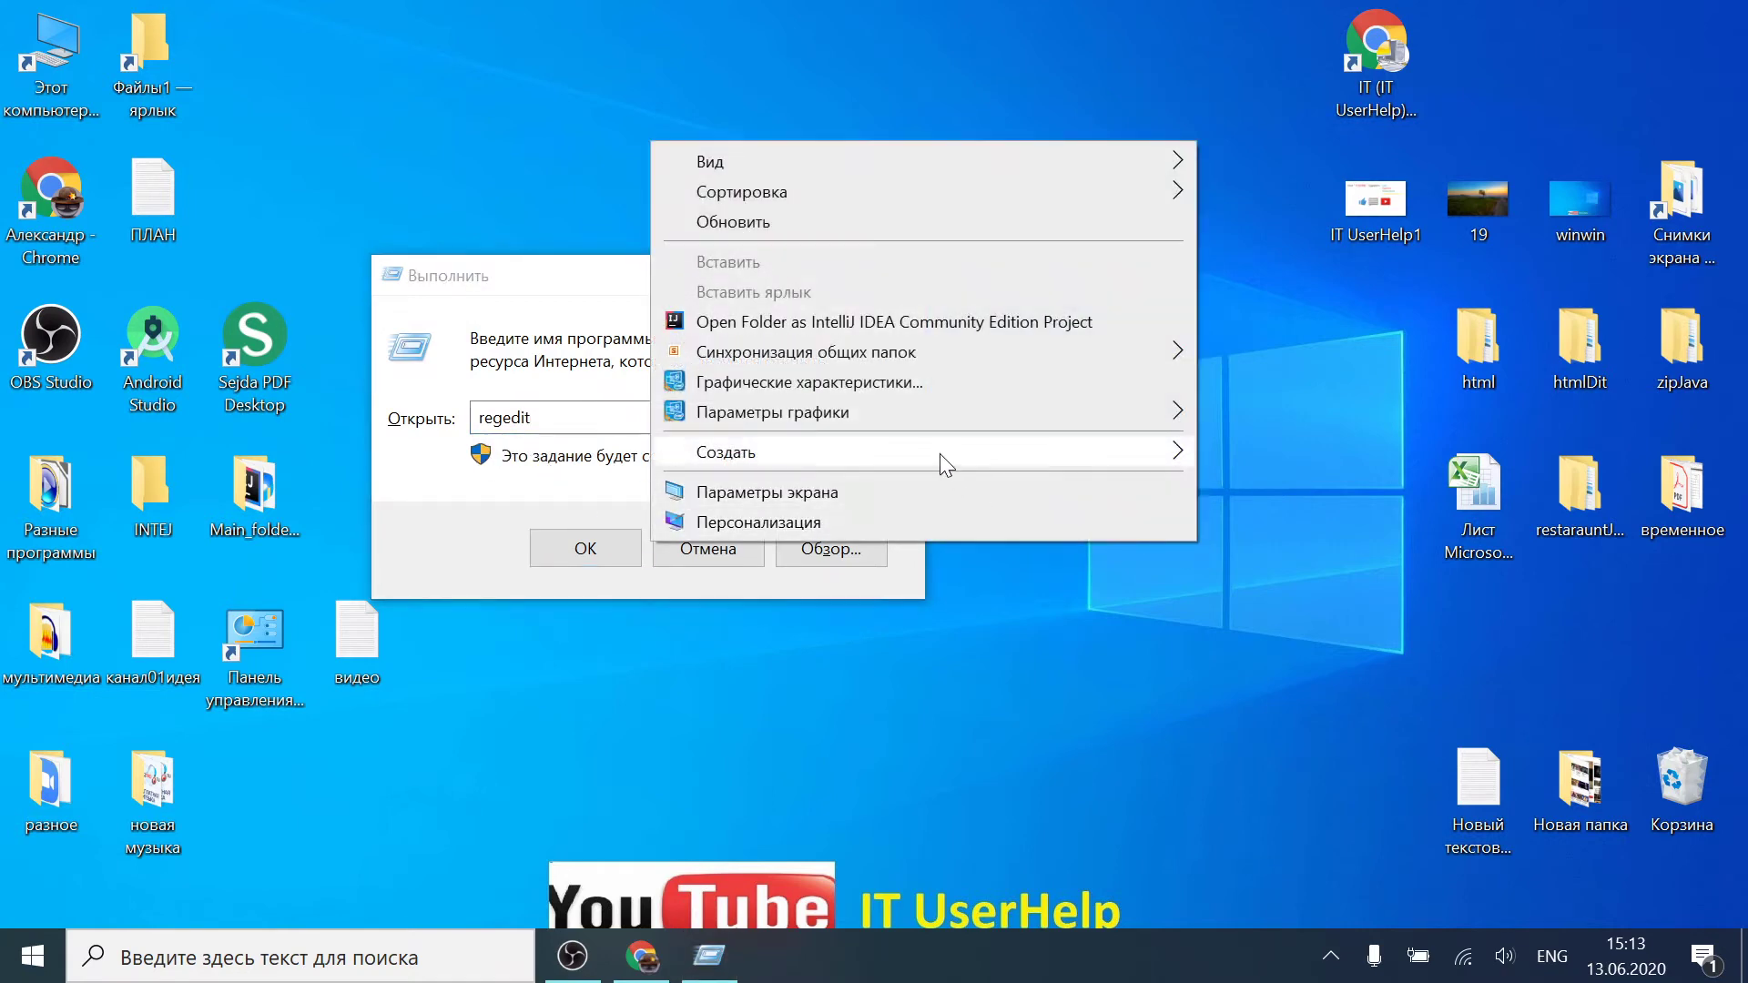
left_click(1089, 537)
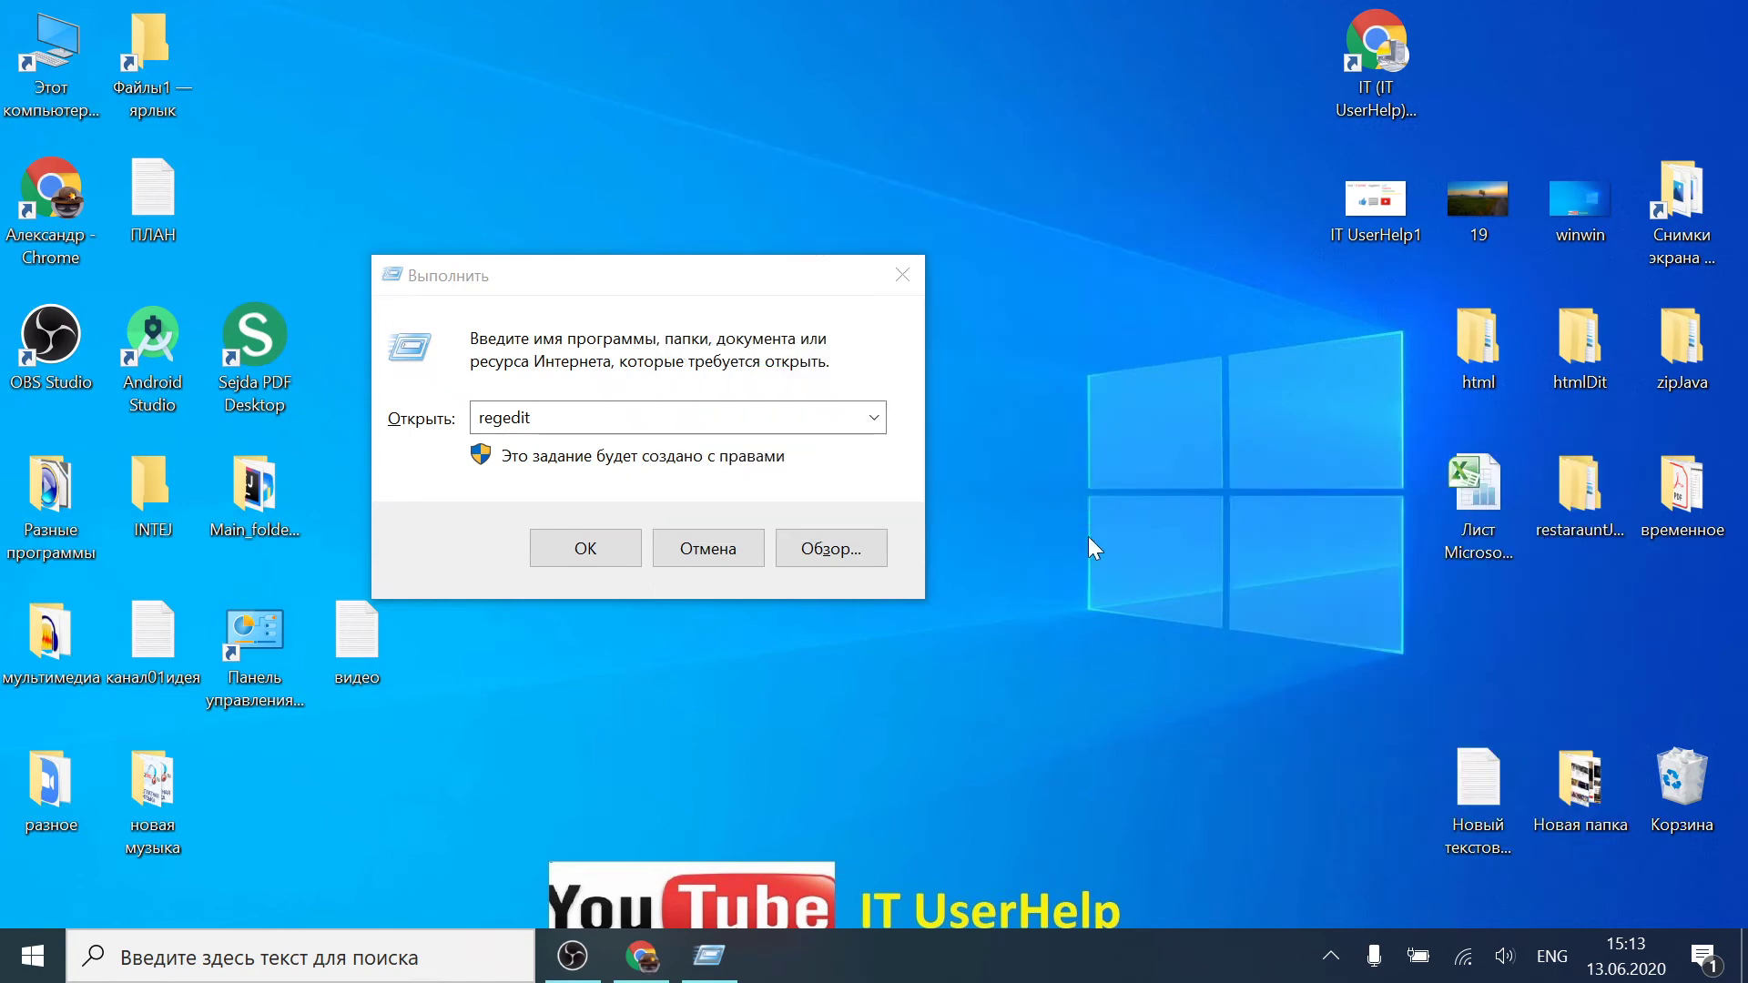
right_click(1089, 538)
mouse_move(814, 840)
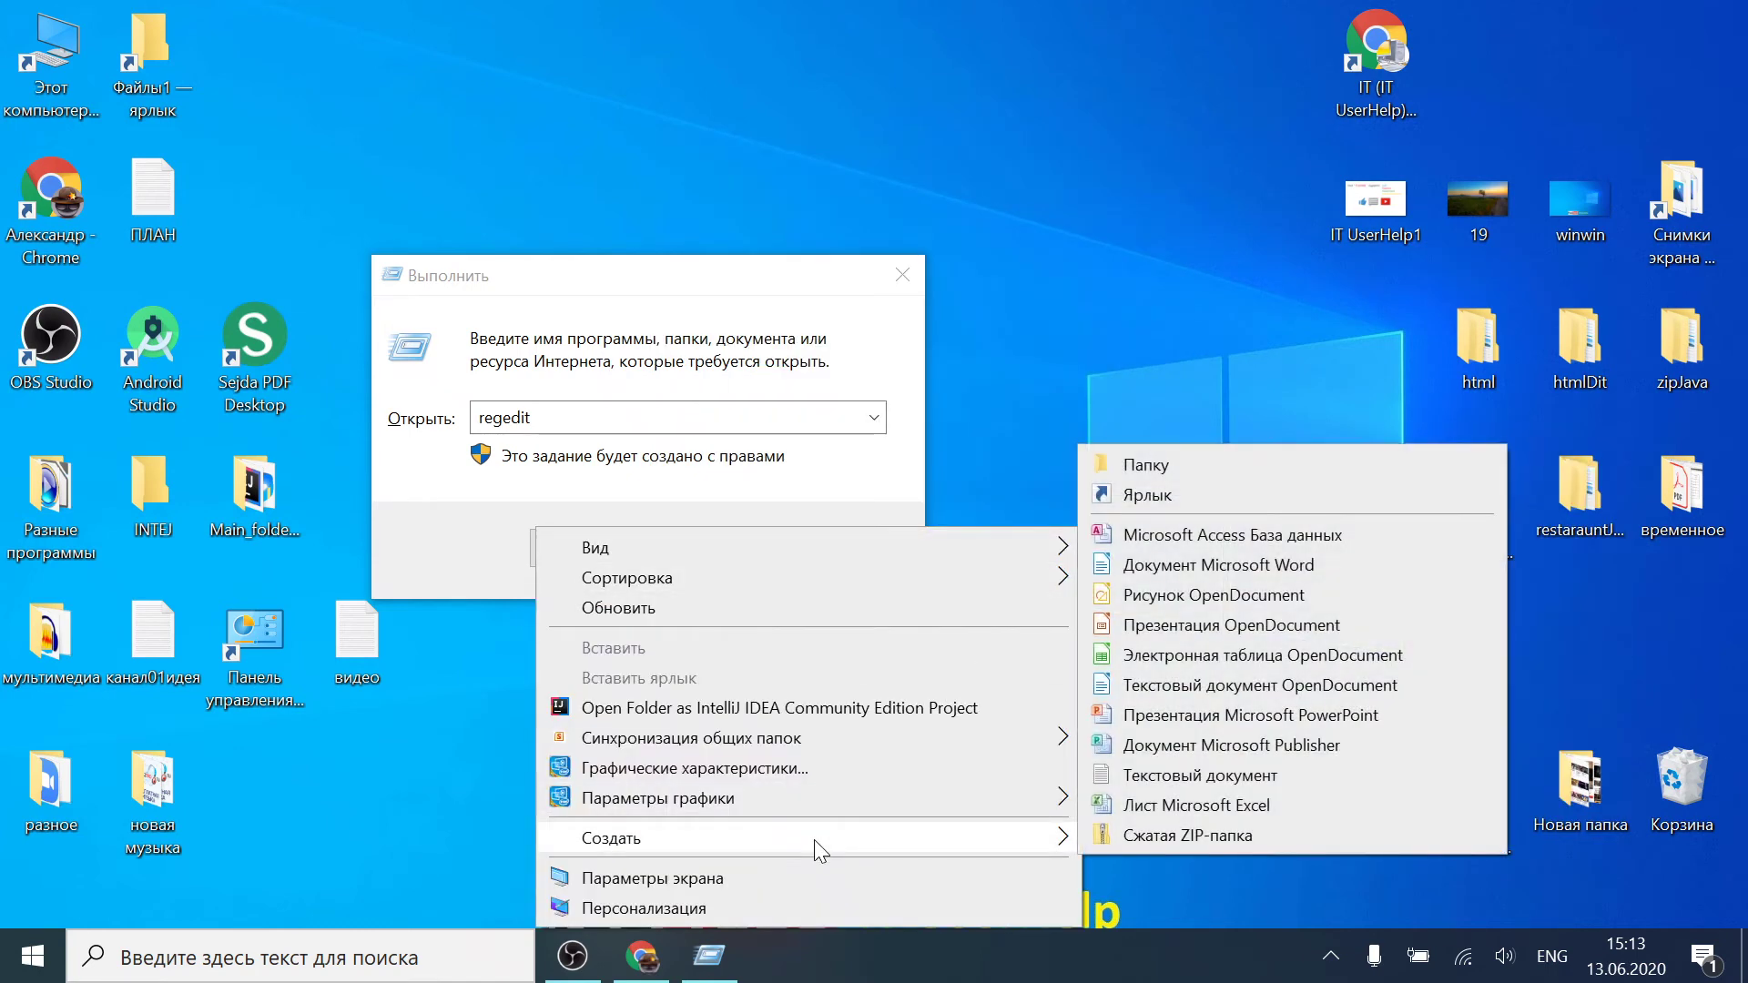
left_click(1128, 775)
left_click(1089, 641)
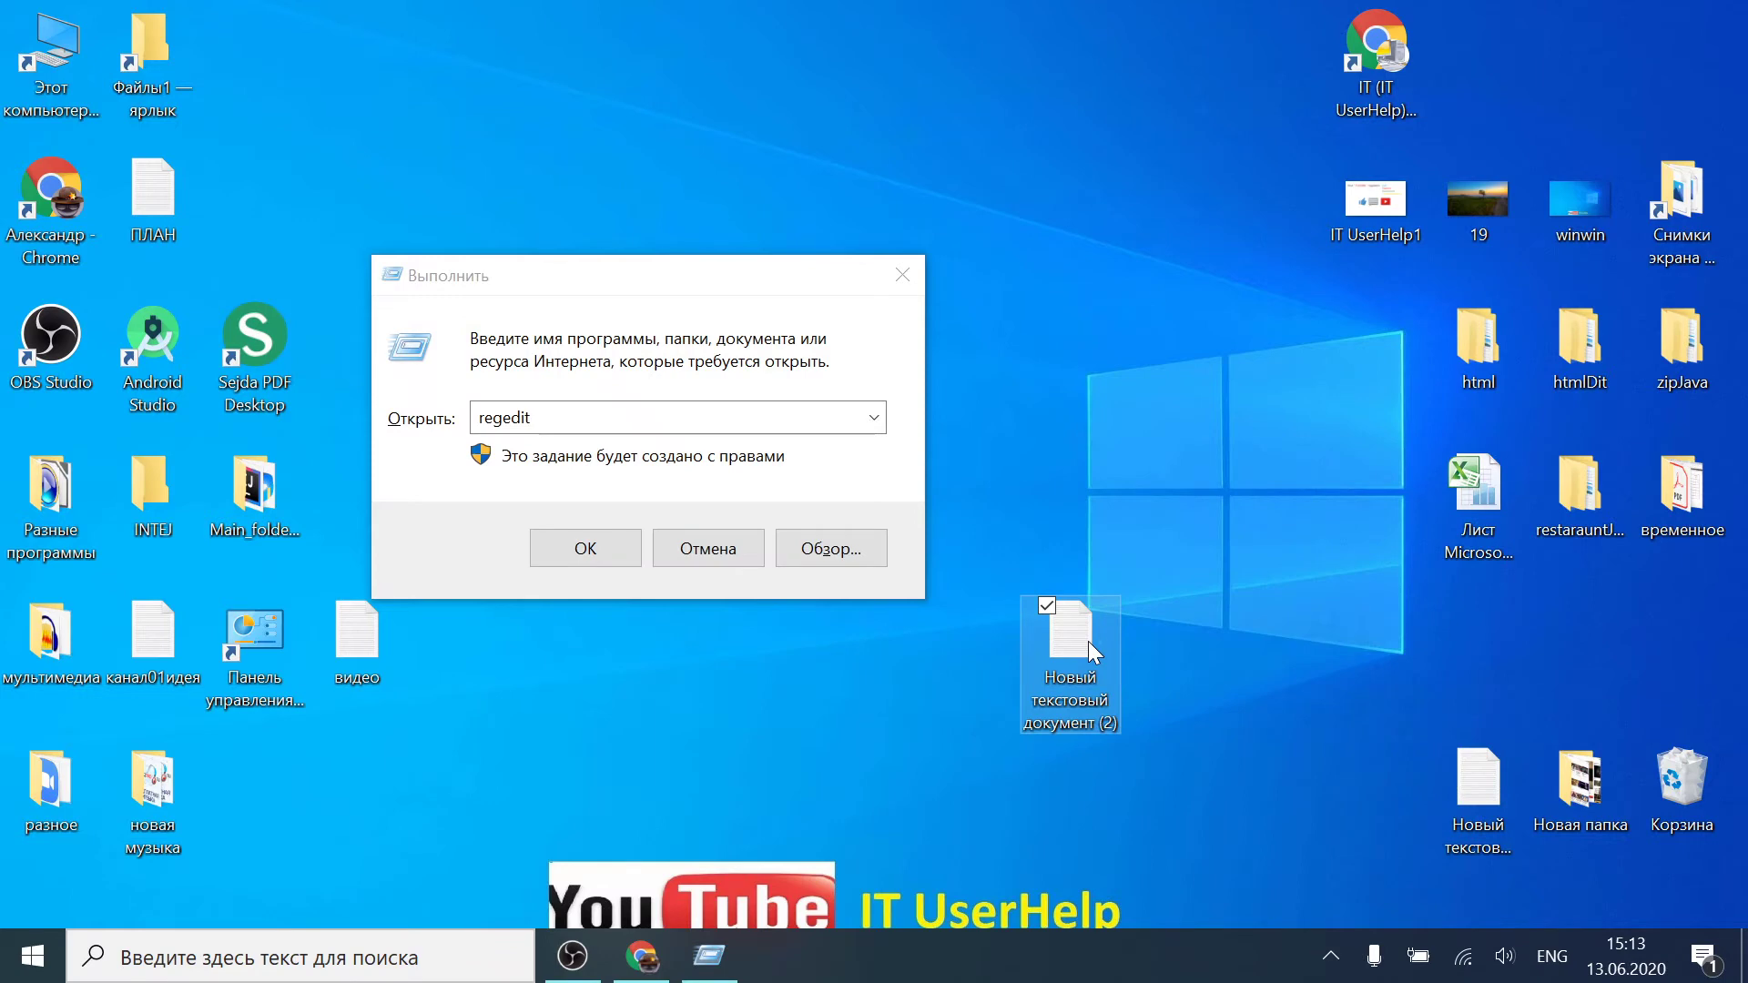
double_click(1089, 641)
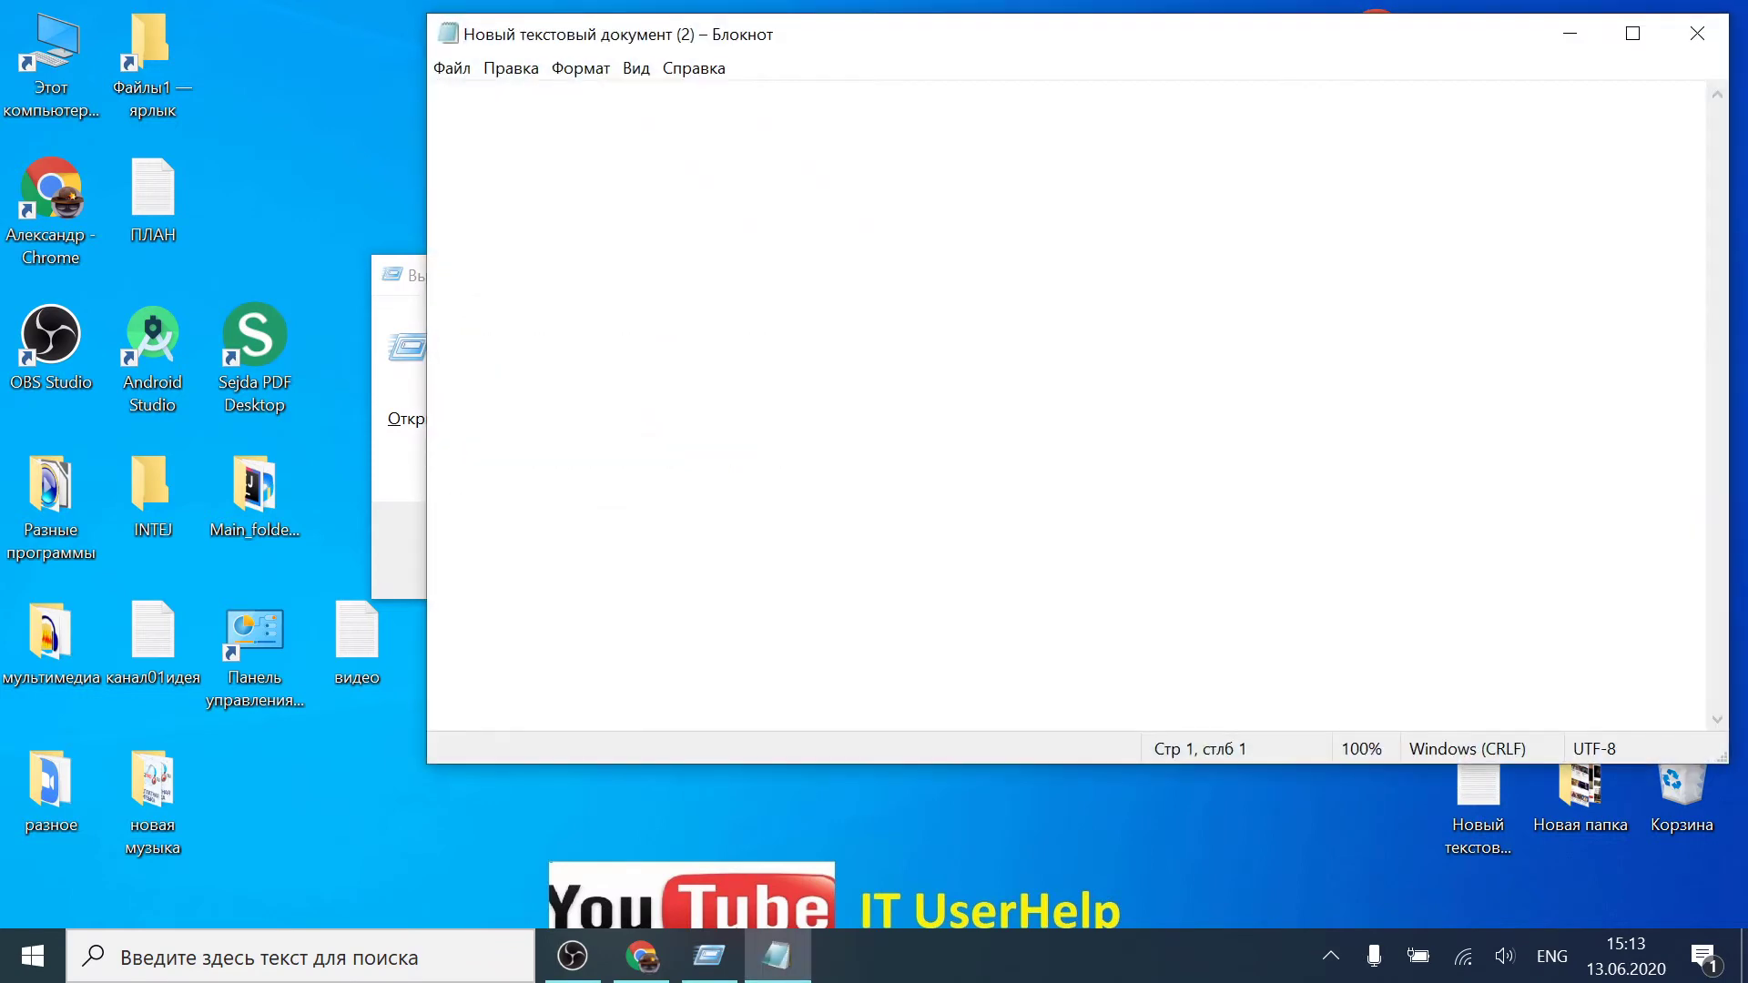
Step: Write regedit in the text document, enlarge the text display to 280%, and minimize Notepad
type("regedi")
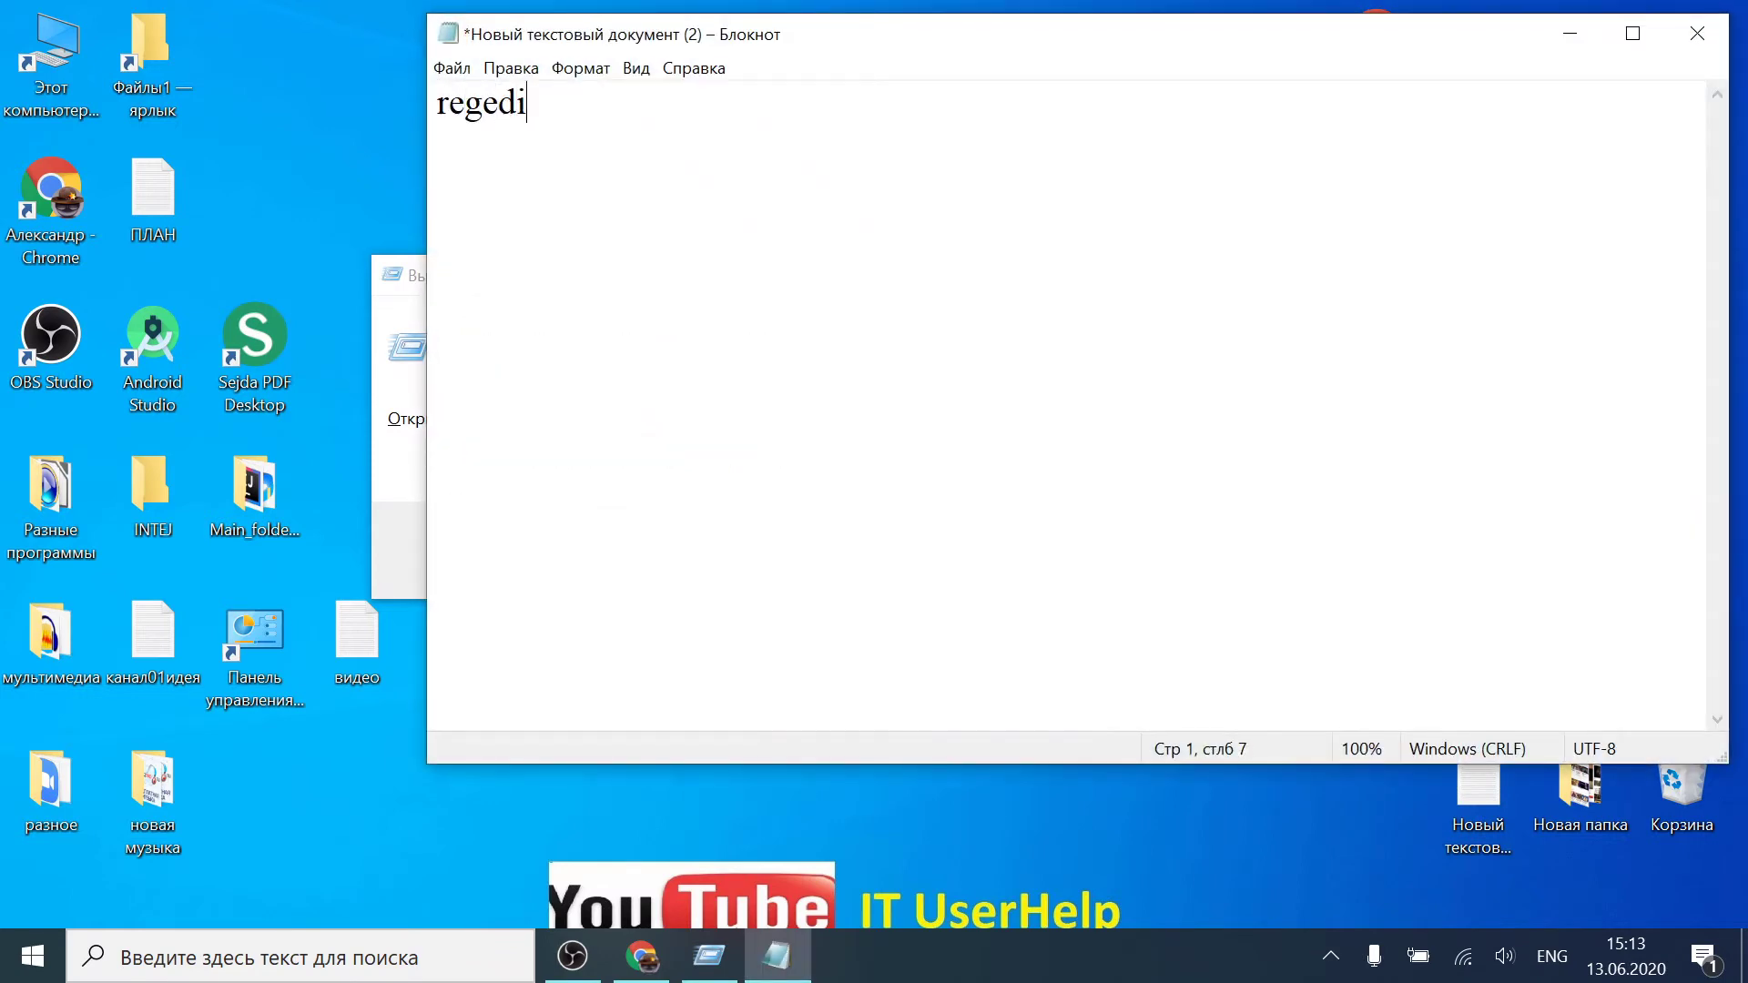
type("t")
key("ctrl+plus")
key("ctrl+plus")
key("ctrl+plus")
right_click(588, 335)
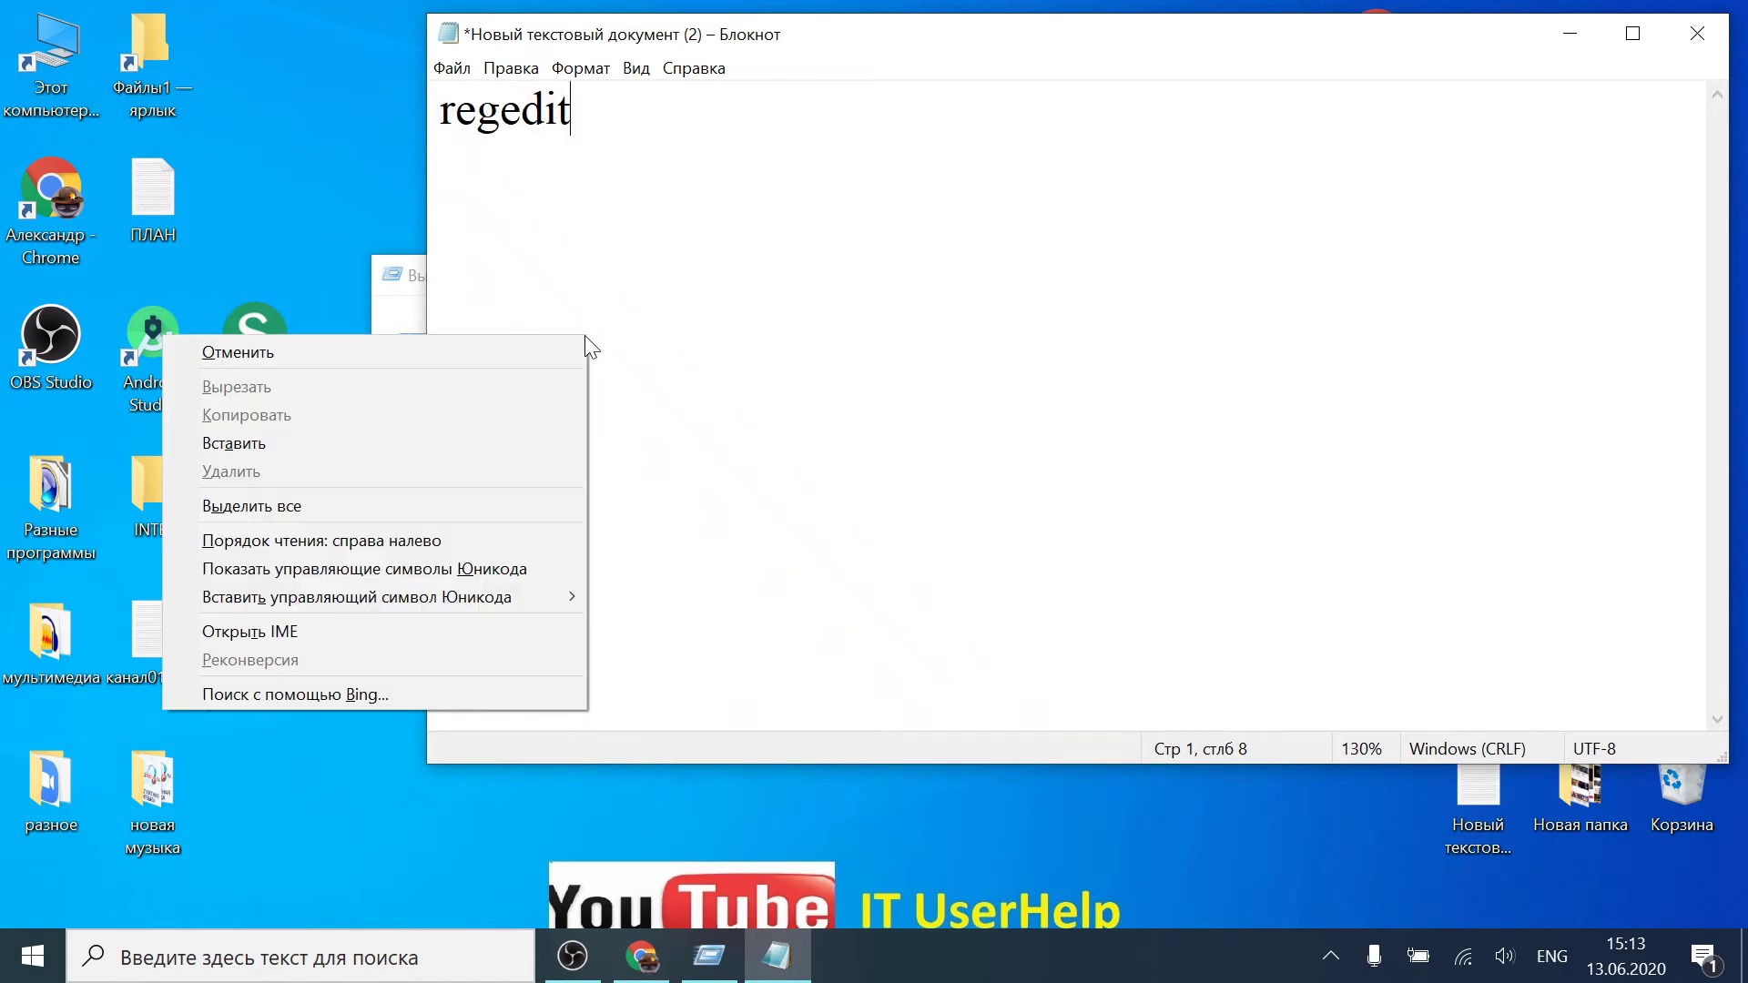
key("Escape")
key("ctrl+plus")
key("ctrl+plus")
key("ctrl+plus")
key("ctrl+plus")
key("ctrl+plus")
key("ctrl+plus")
key("ctrl+plus")
key("ctrl+plus")
key("ctrl+plus")
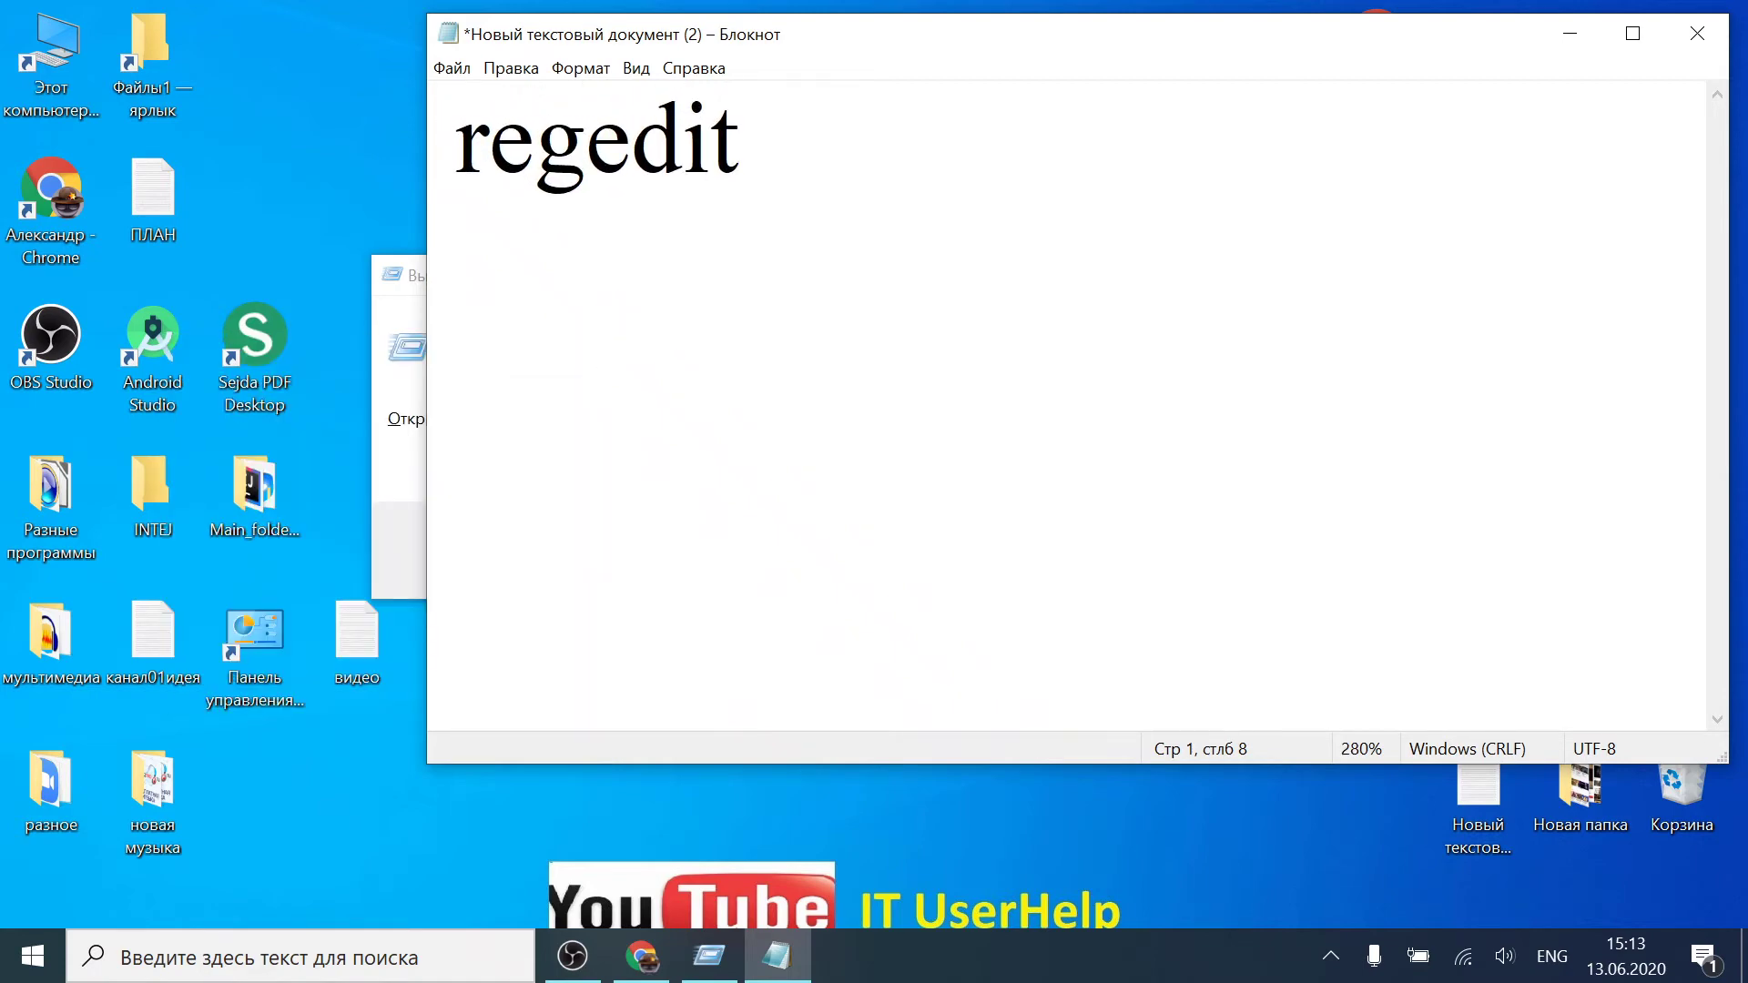
left_click(1570, 34)
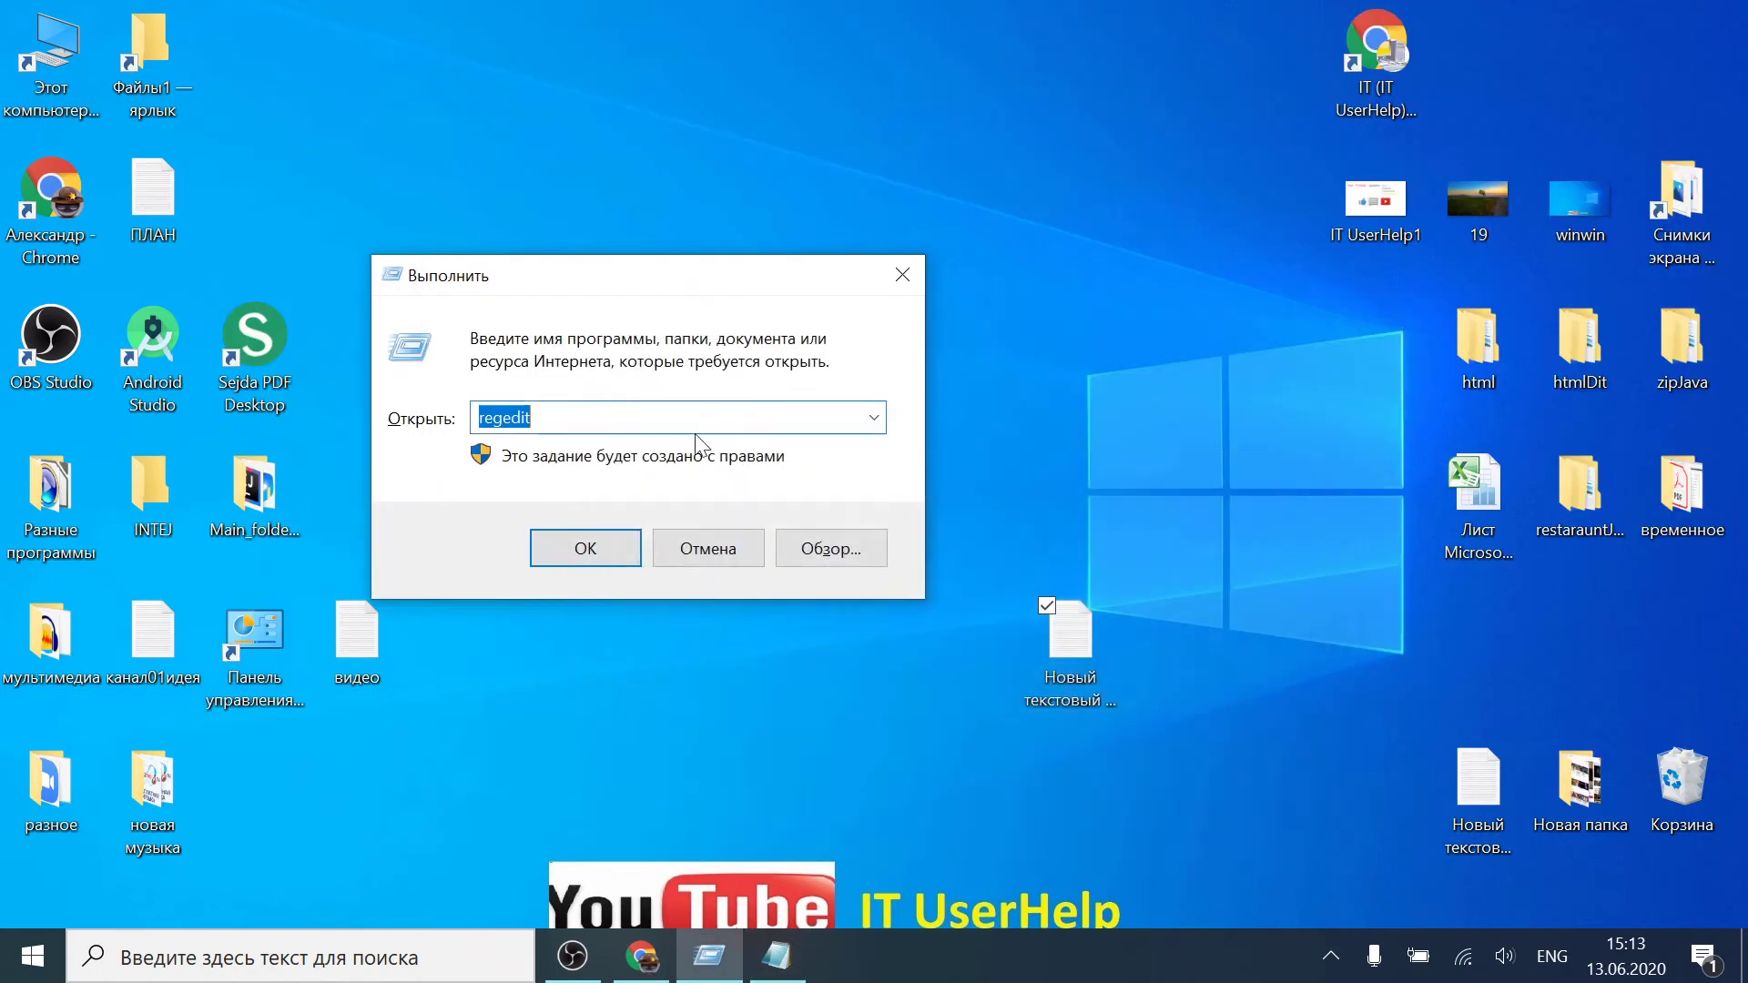
Step: Launch the Registry Editor from the Run dialog and expand HKEY_CURRENT_USER\SOFTWARE
left_click(580, 544)
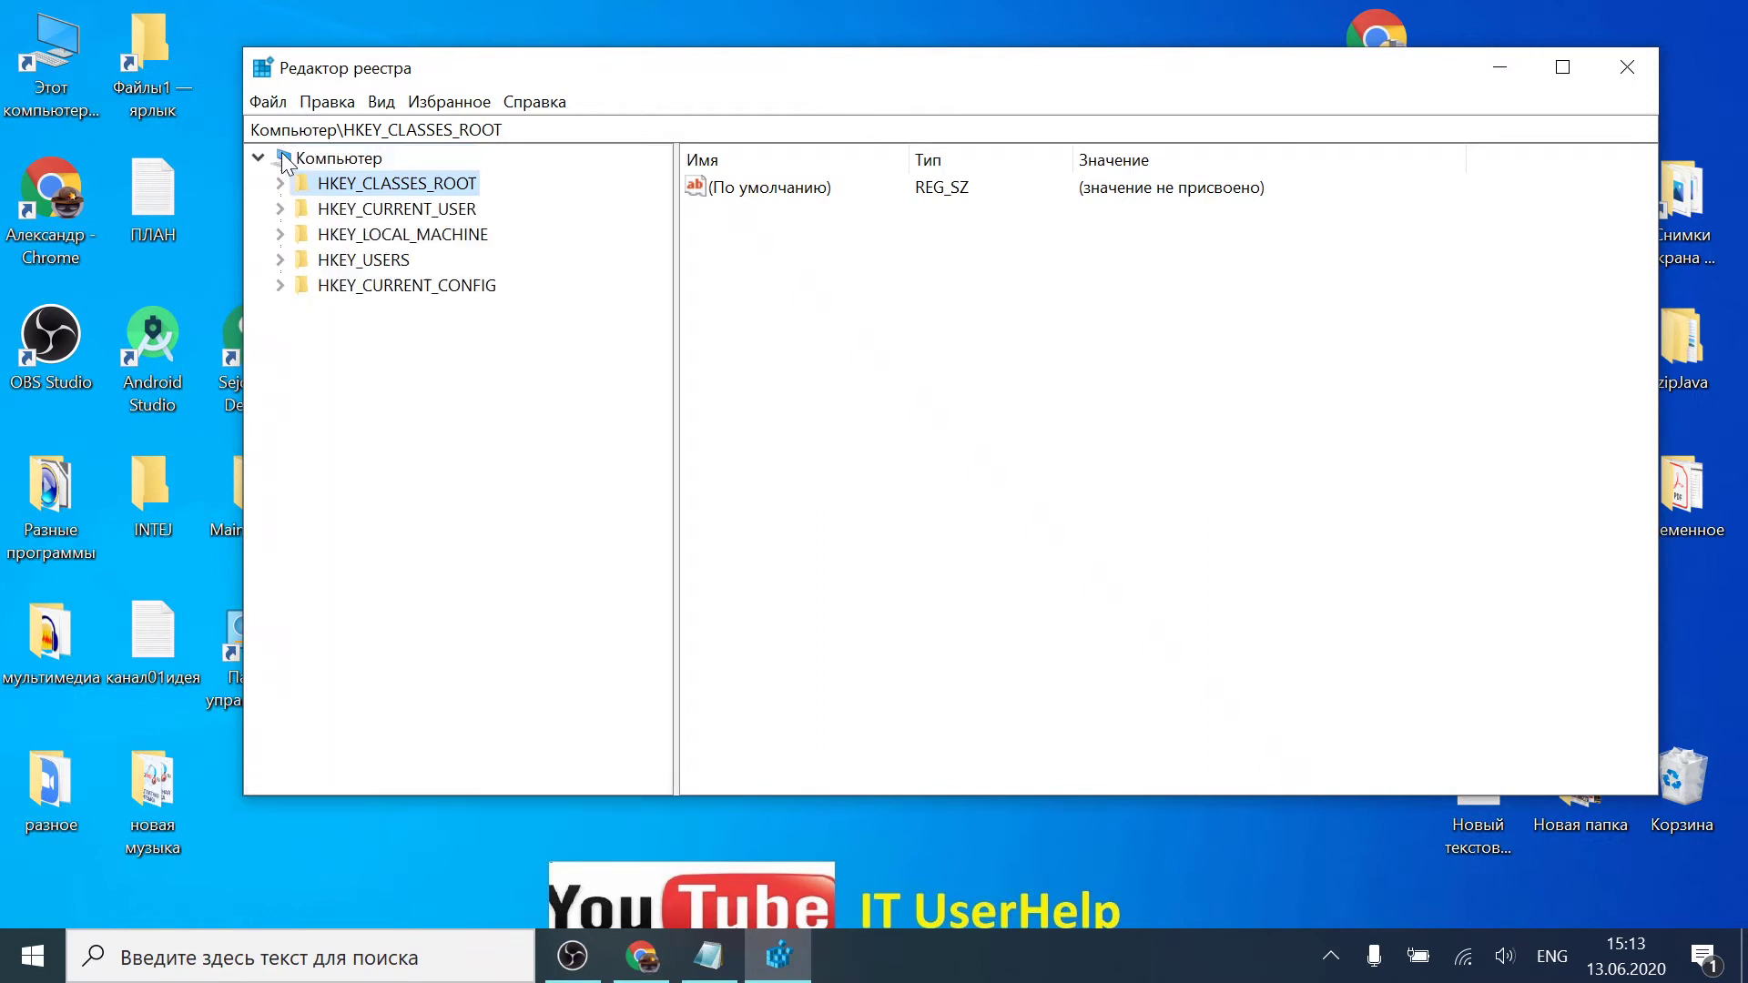
double_click(286, 159)
left_click(363, 211)
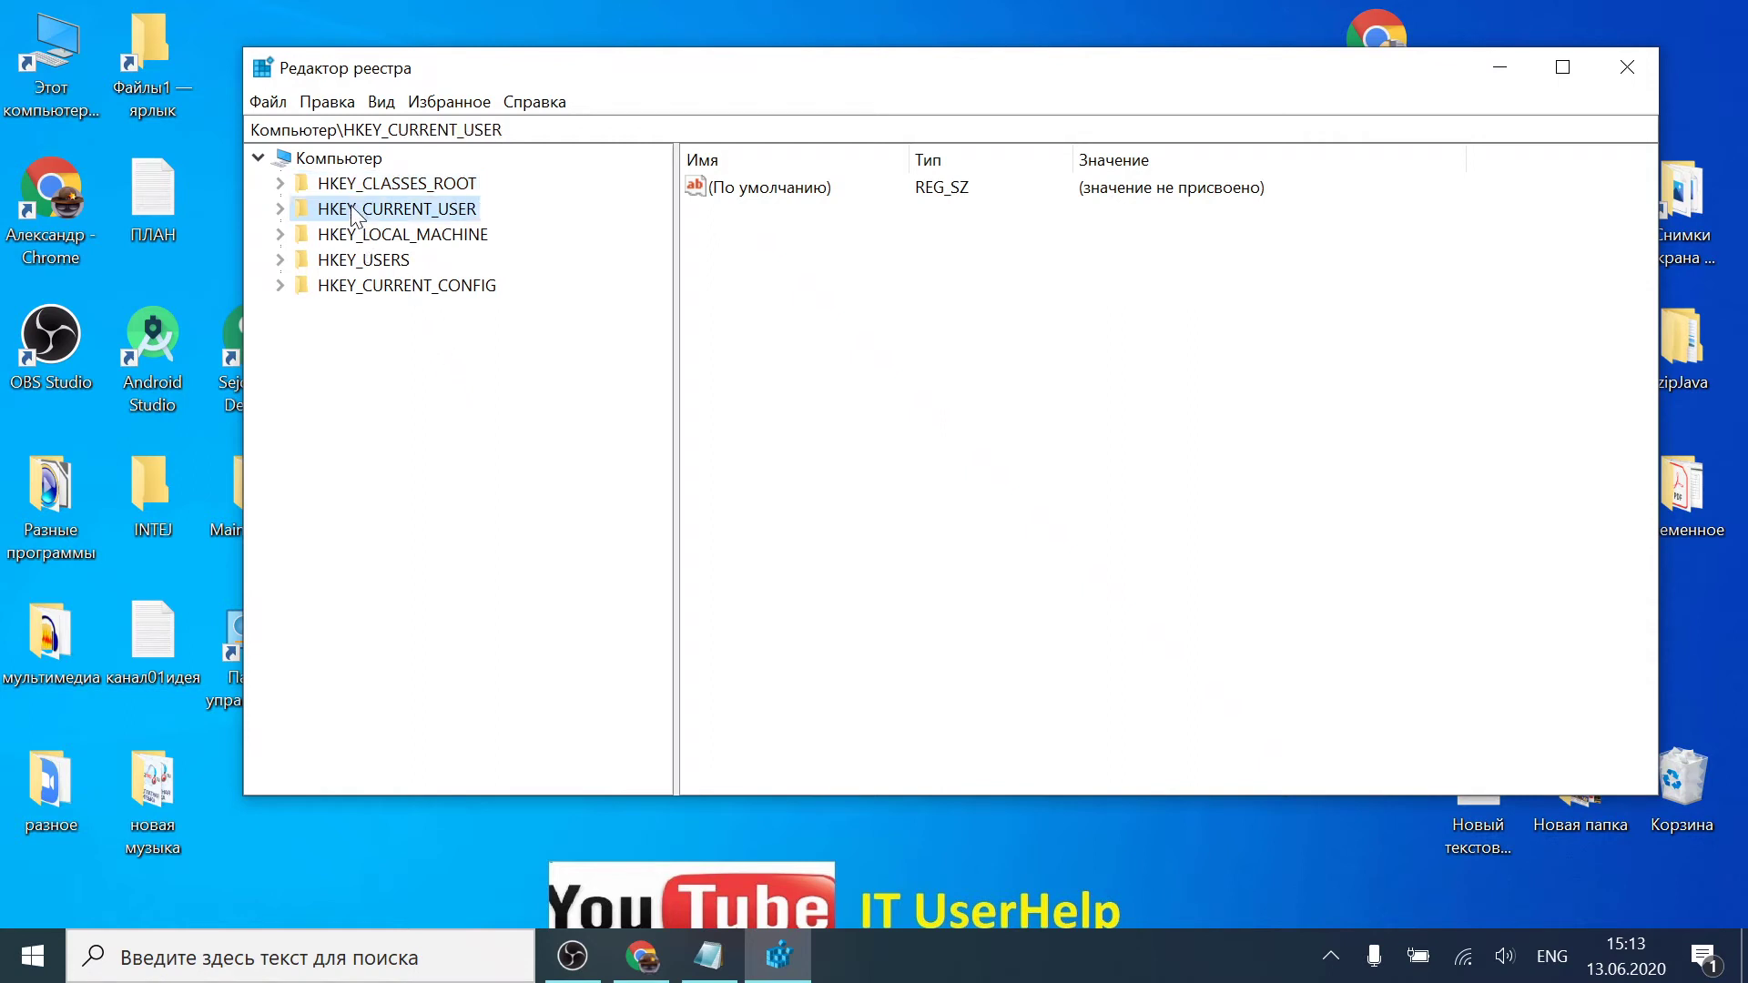
left_click(278, 208)
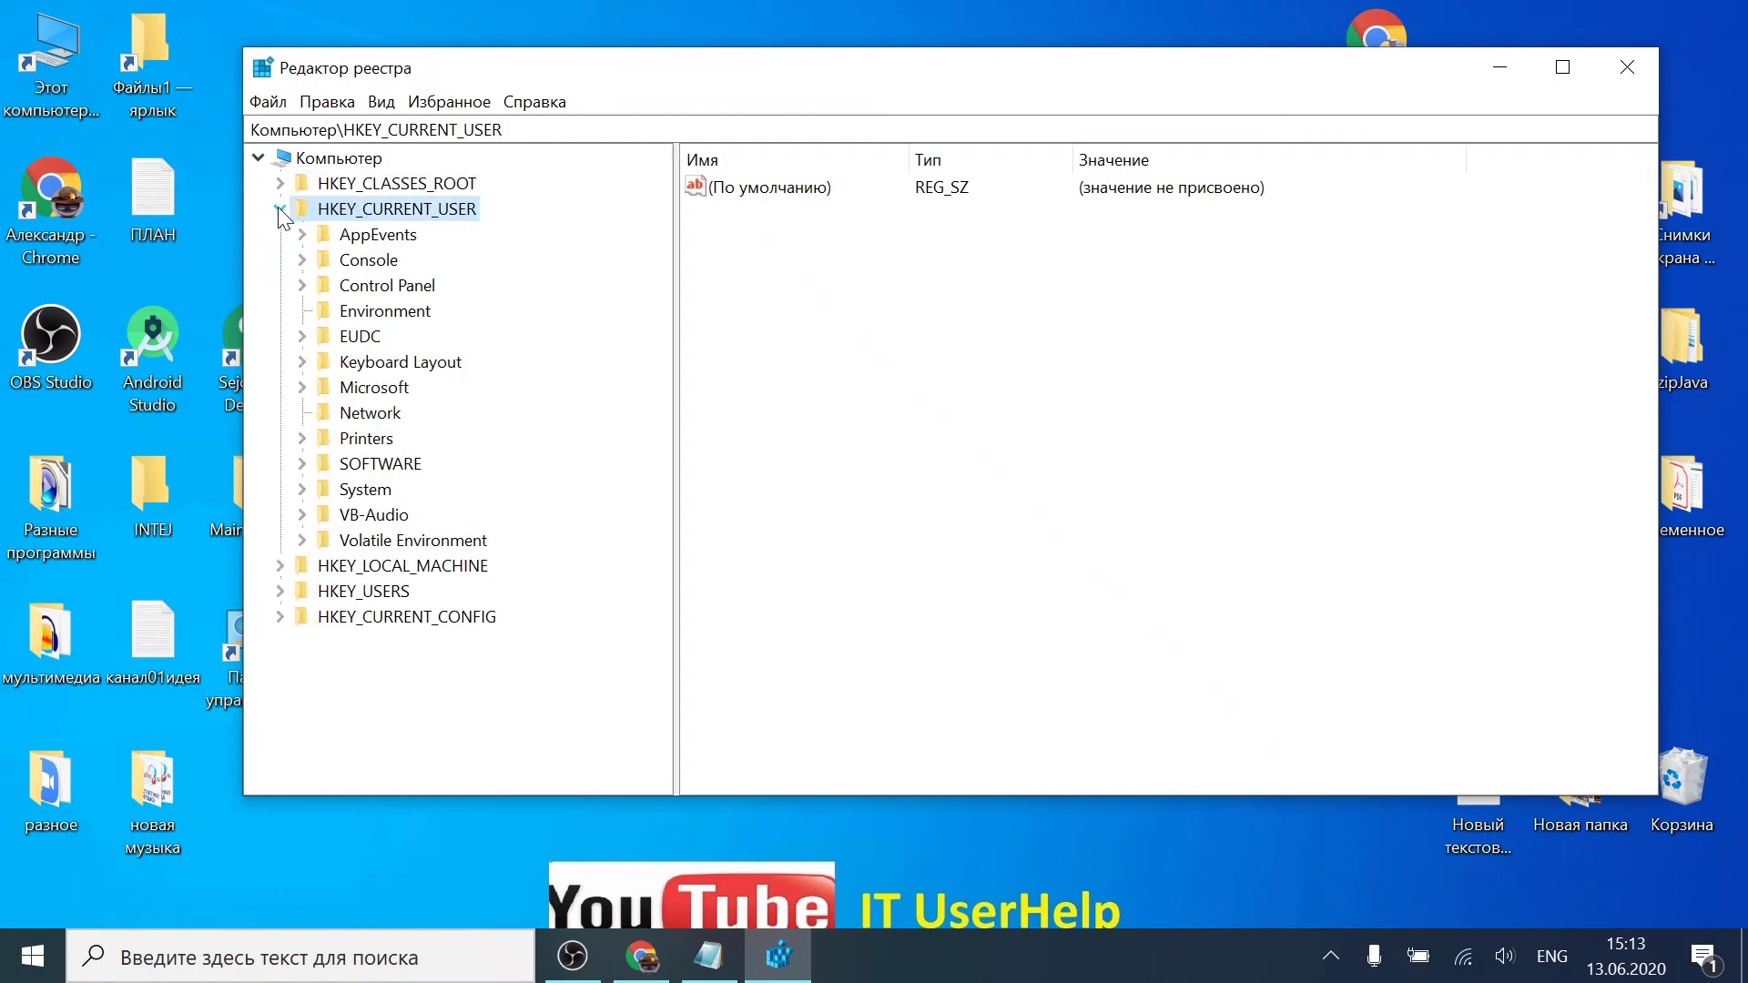
left_click(353, 465)
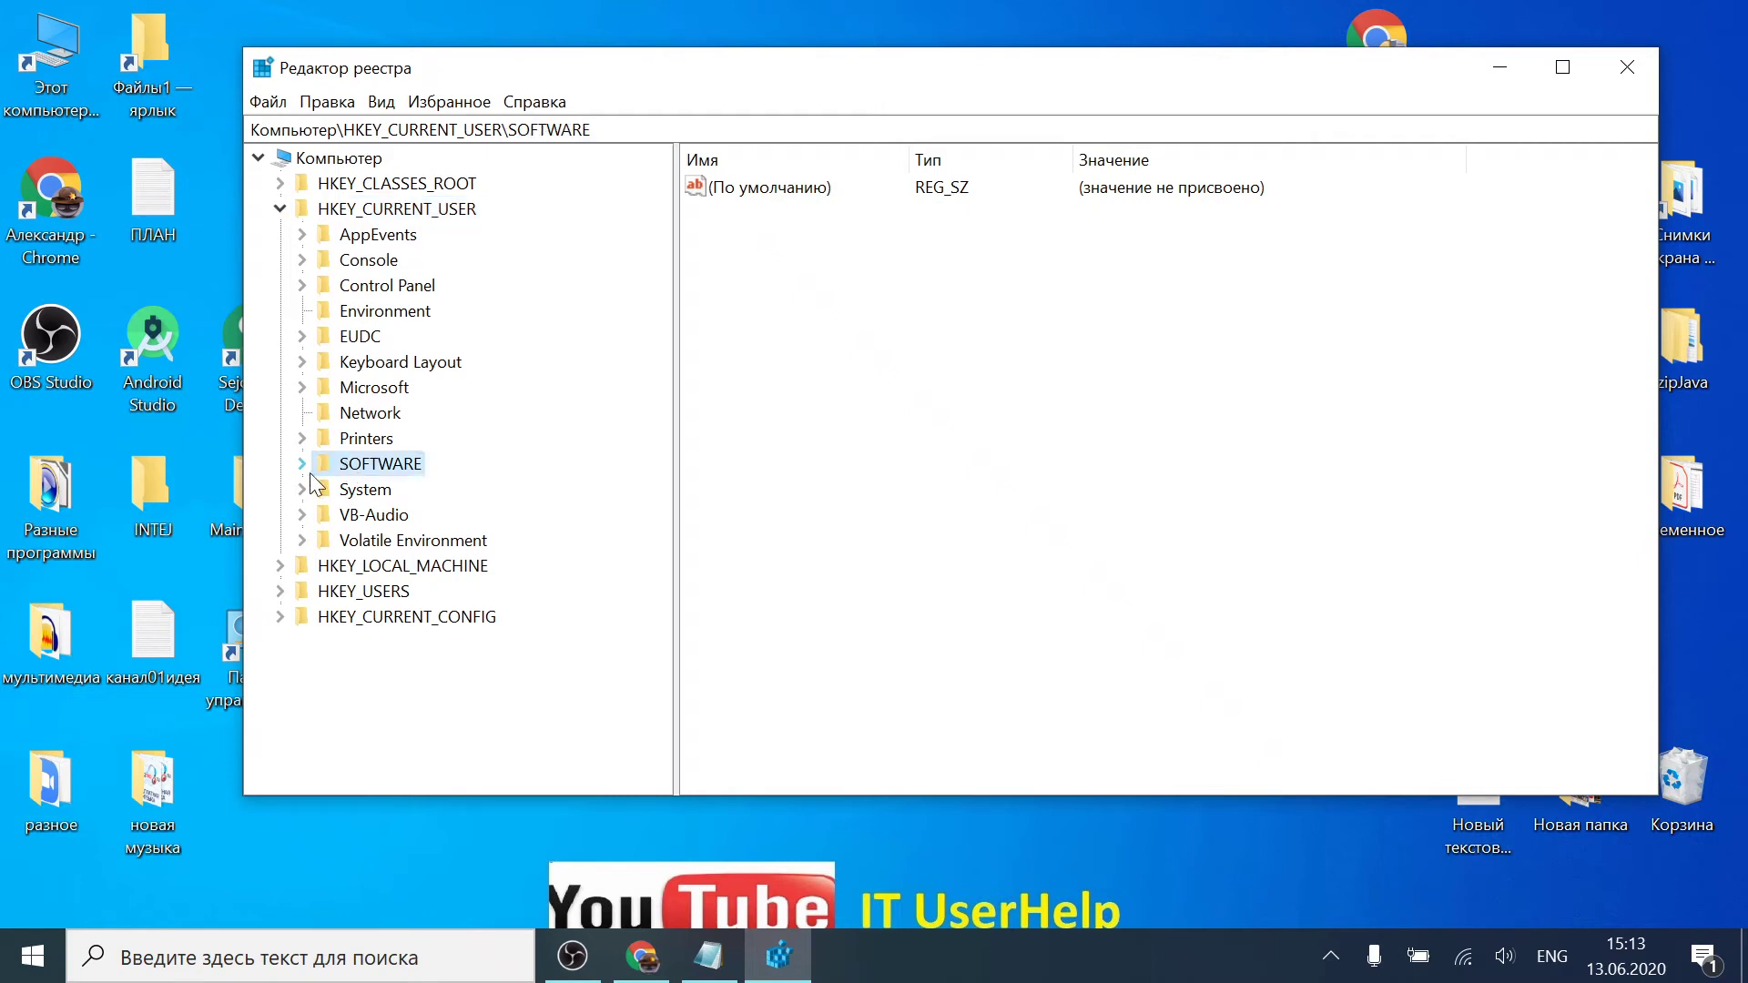
left_click(301, 464)
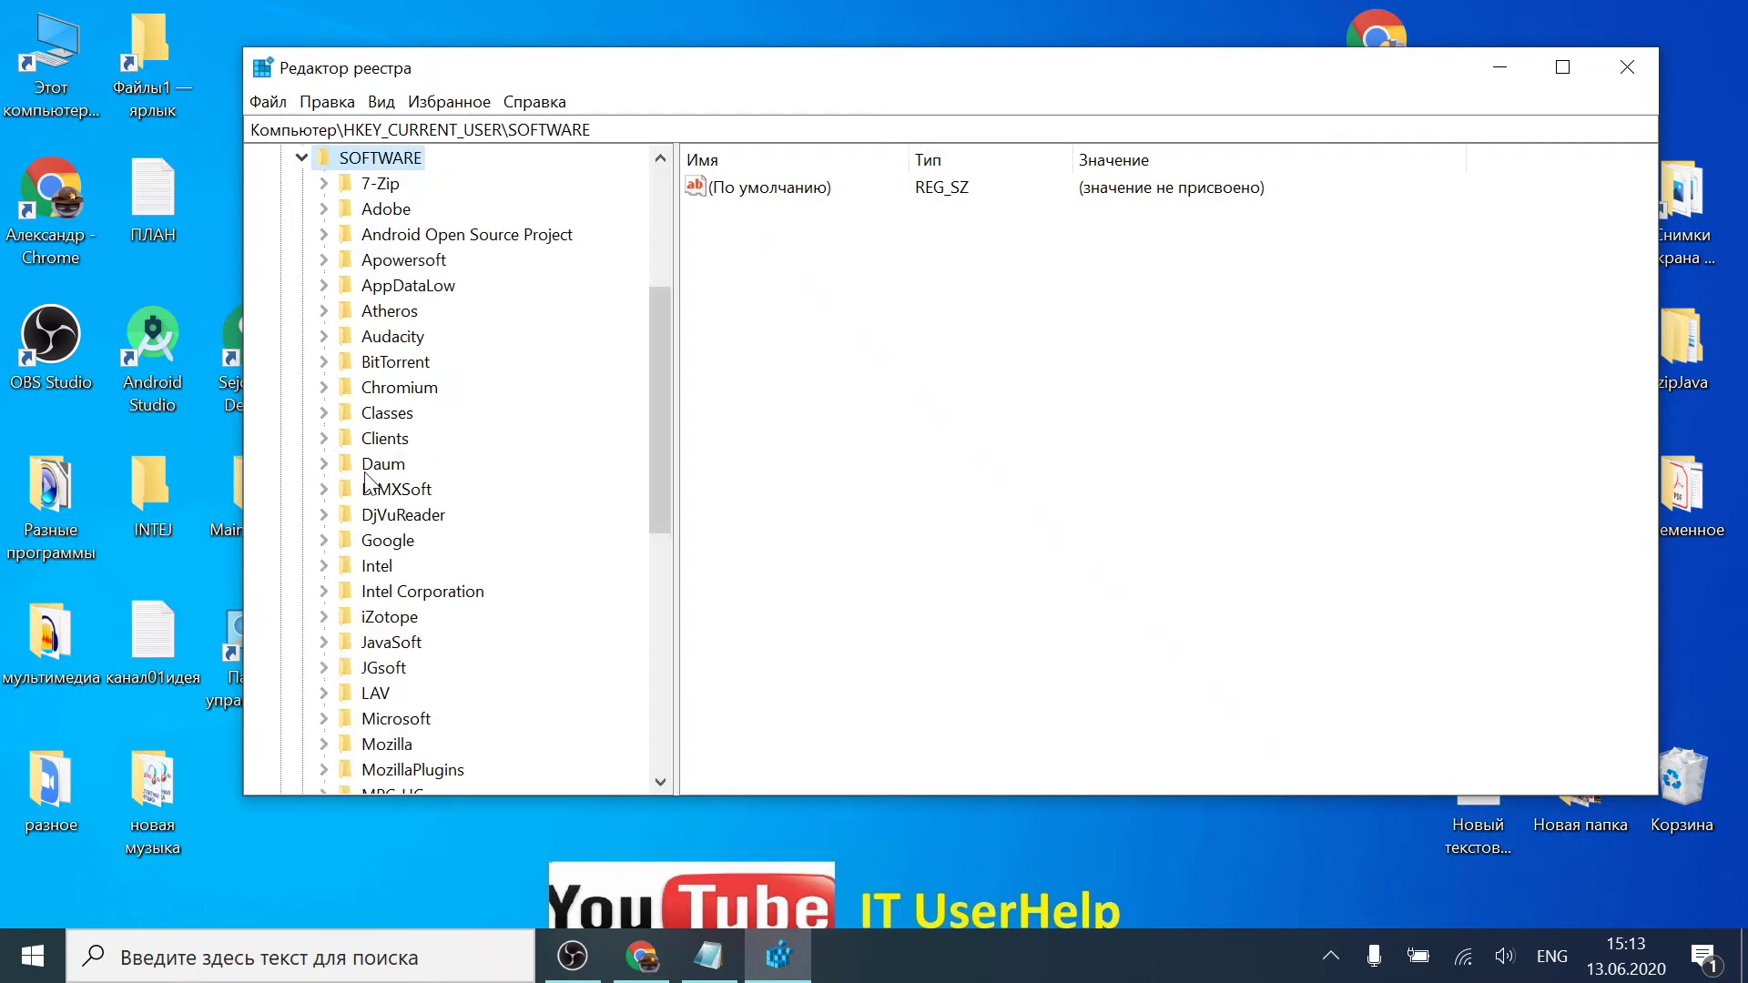
Step: Expand the Microsoft key under SOFTWARE and the Windows key inside it
scroll(547, 424, "down", 7)
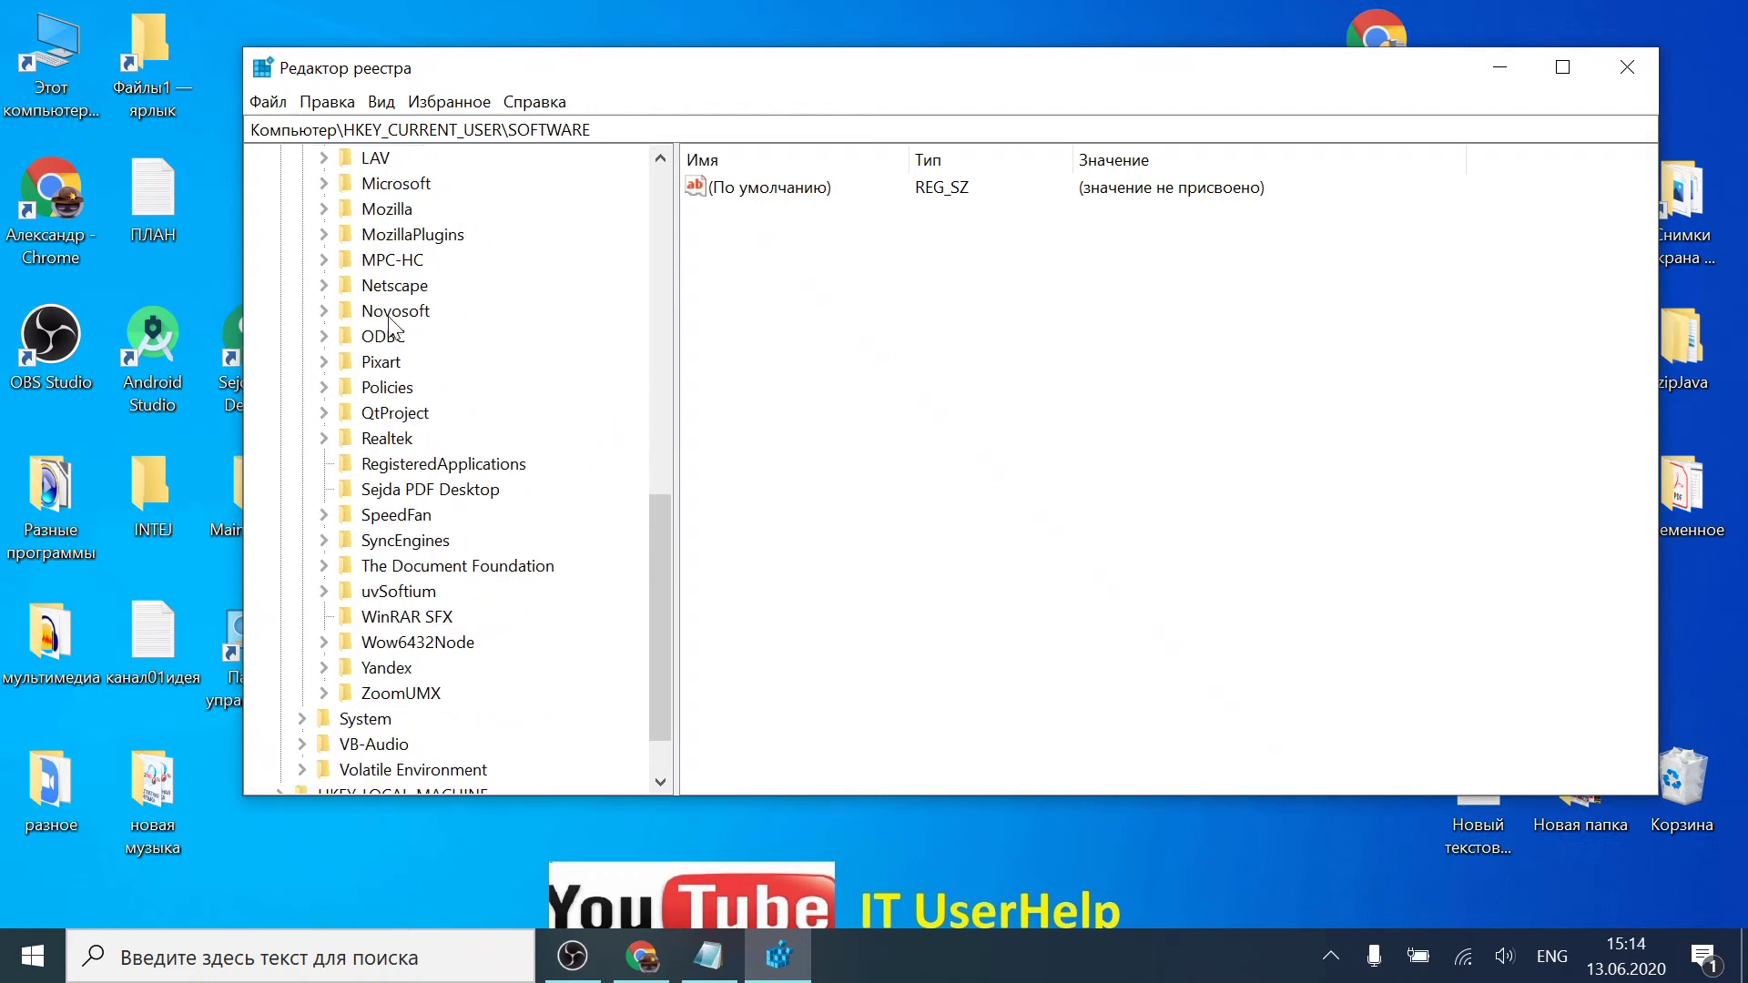
left_click(324, 184)
scroll(394, 228, "up", 1)
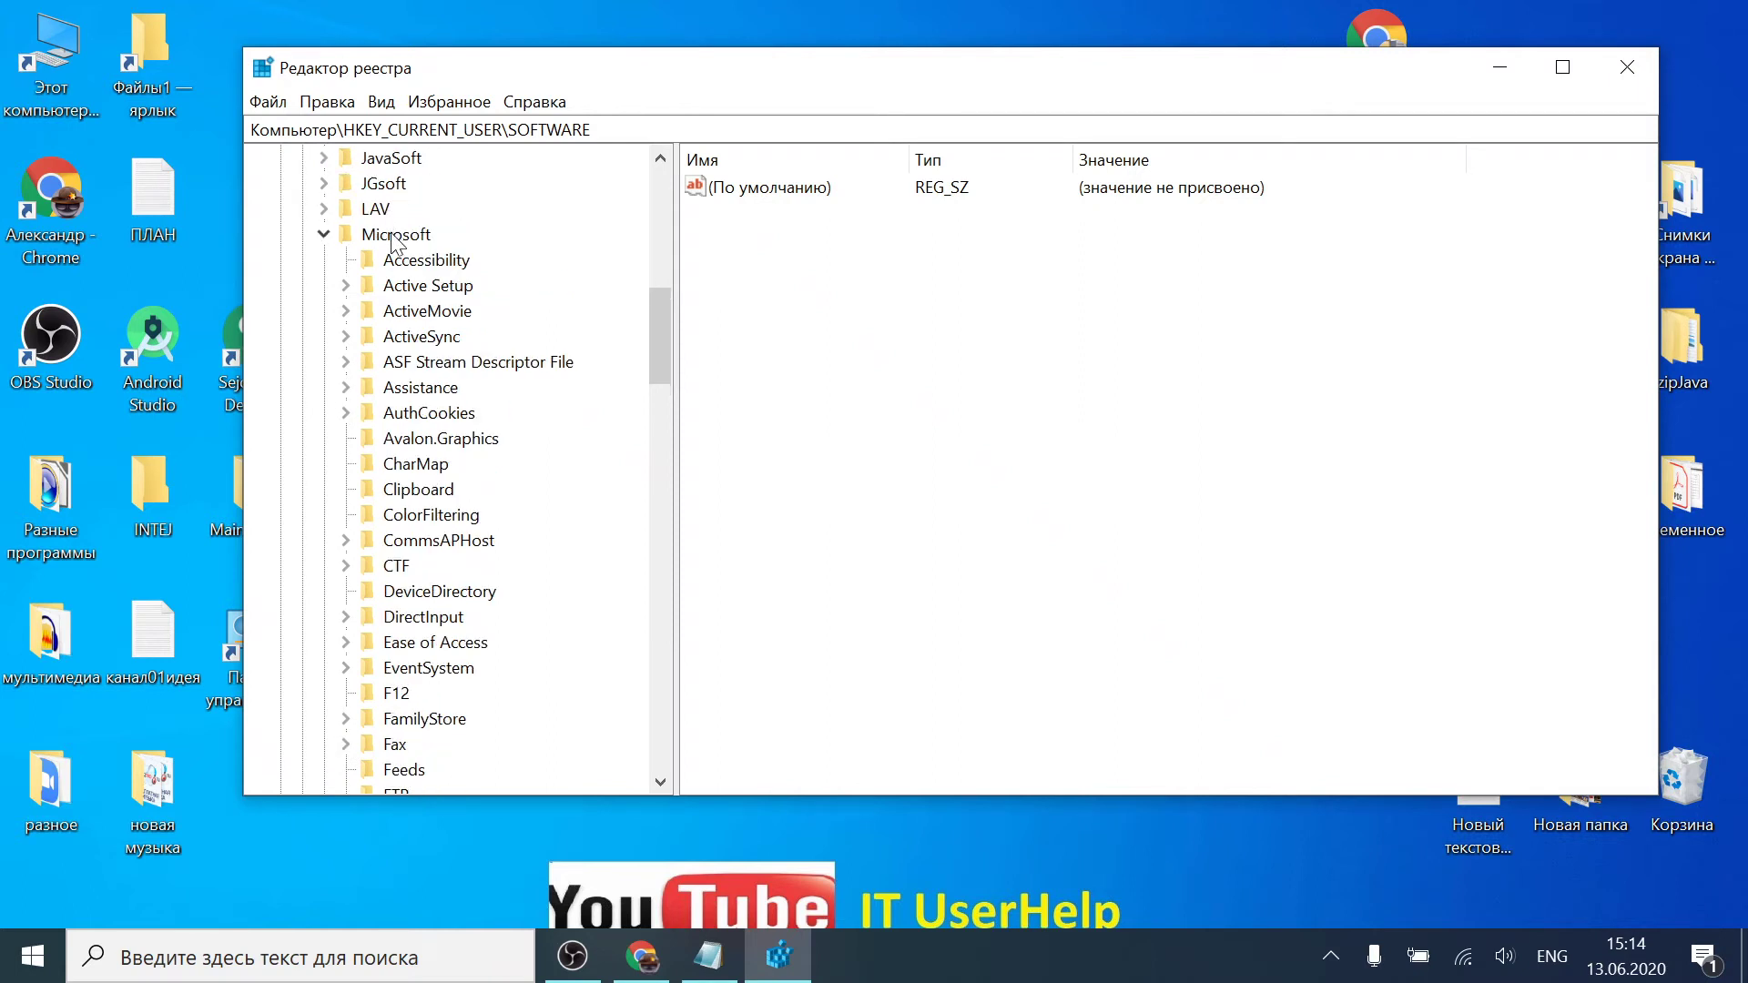
scroll(435, 423, "down", 1)
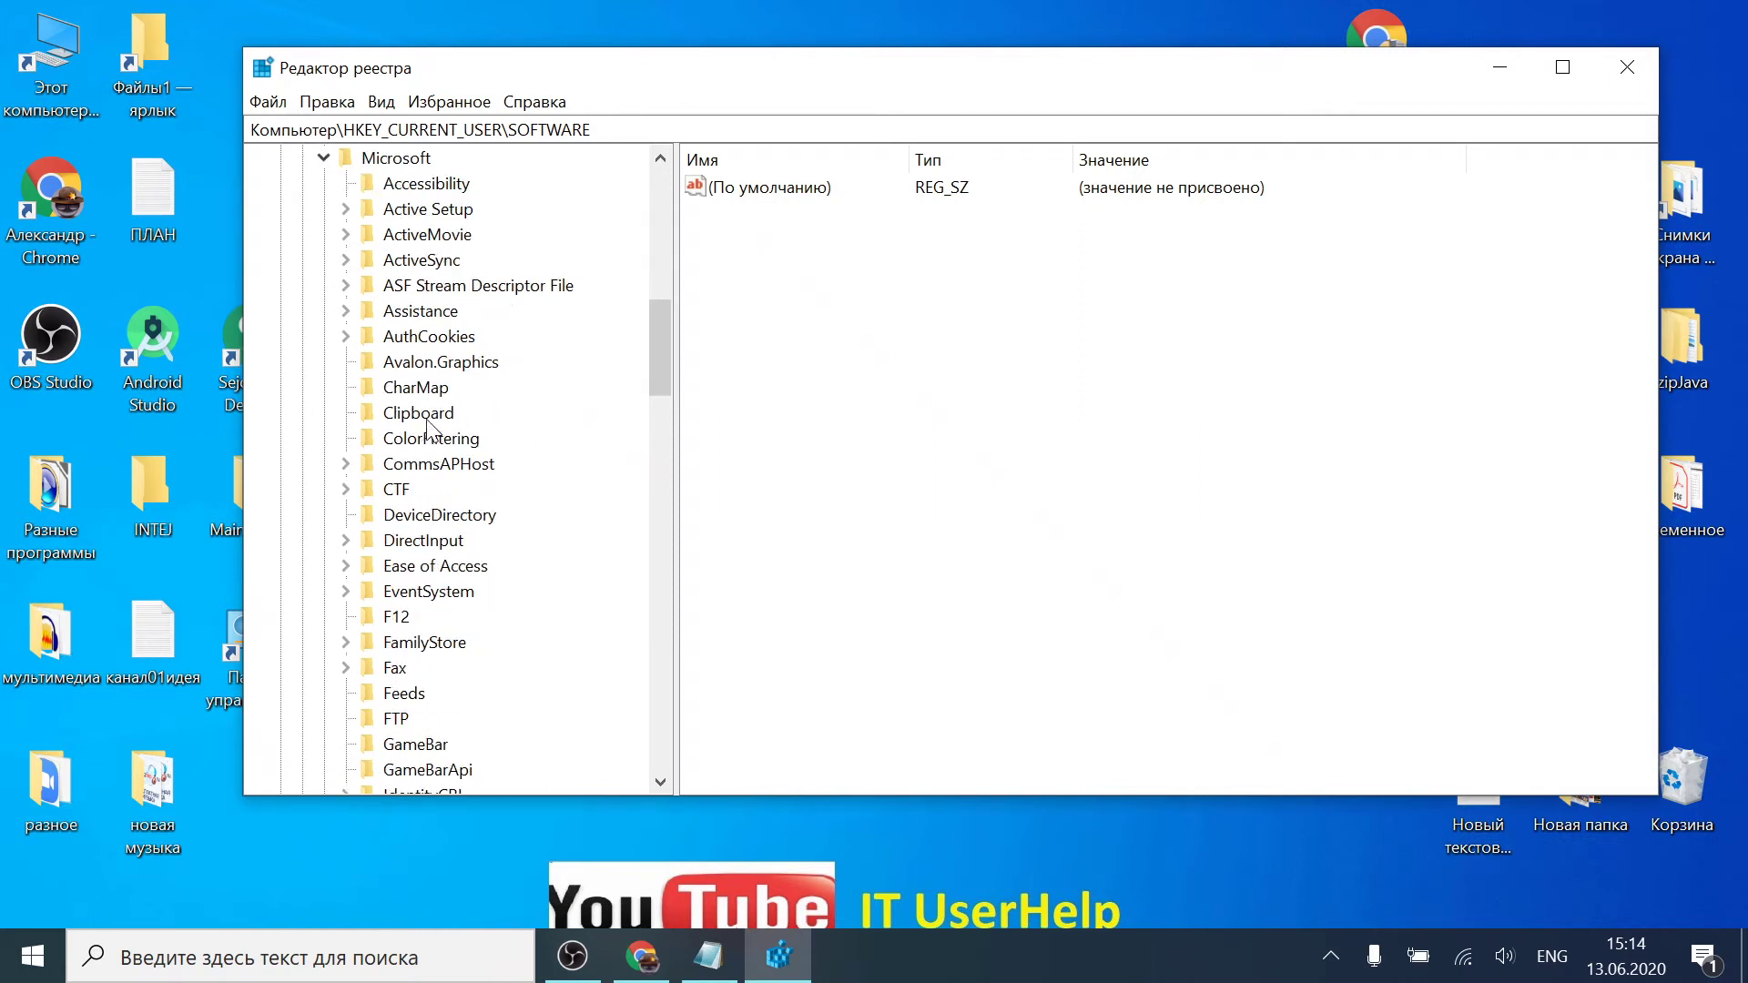
scroll(415, 391, "up", 2)
left_click(393, 314)
scroll(419, 401, "down", 8)
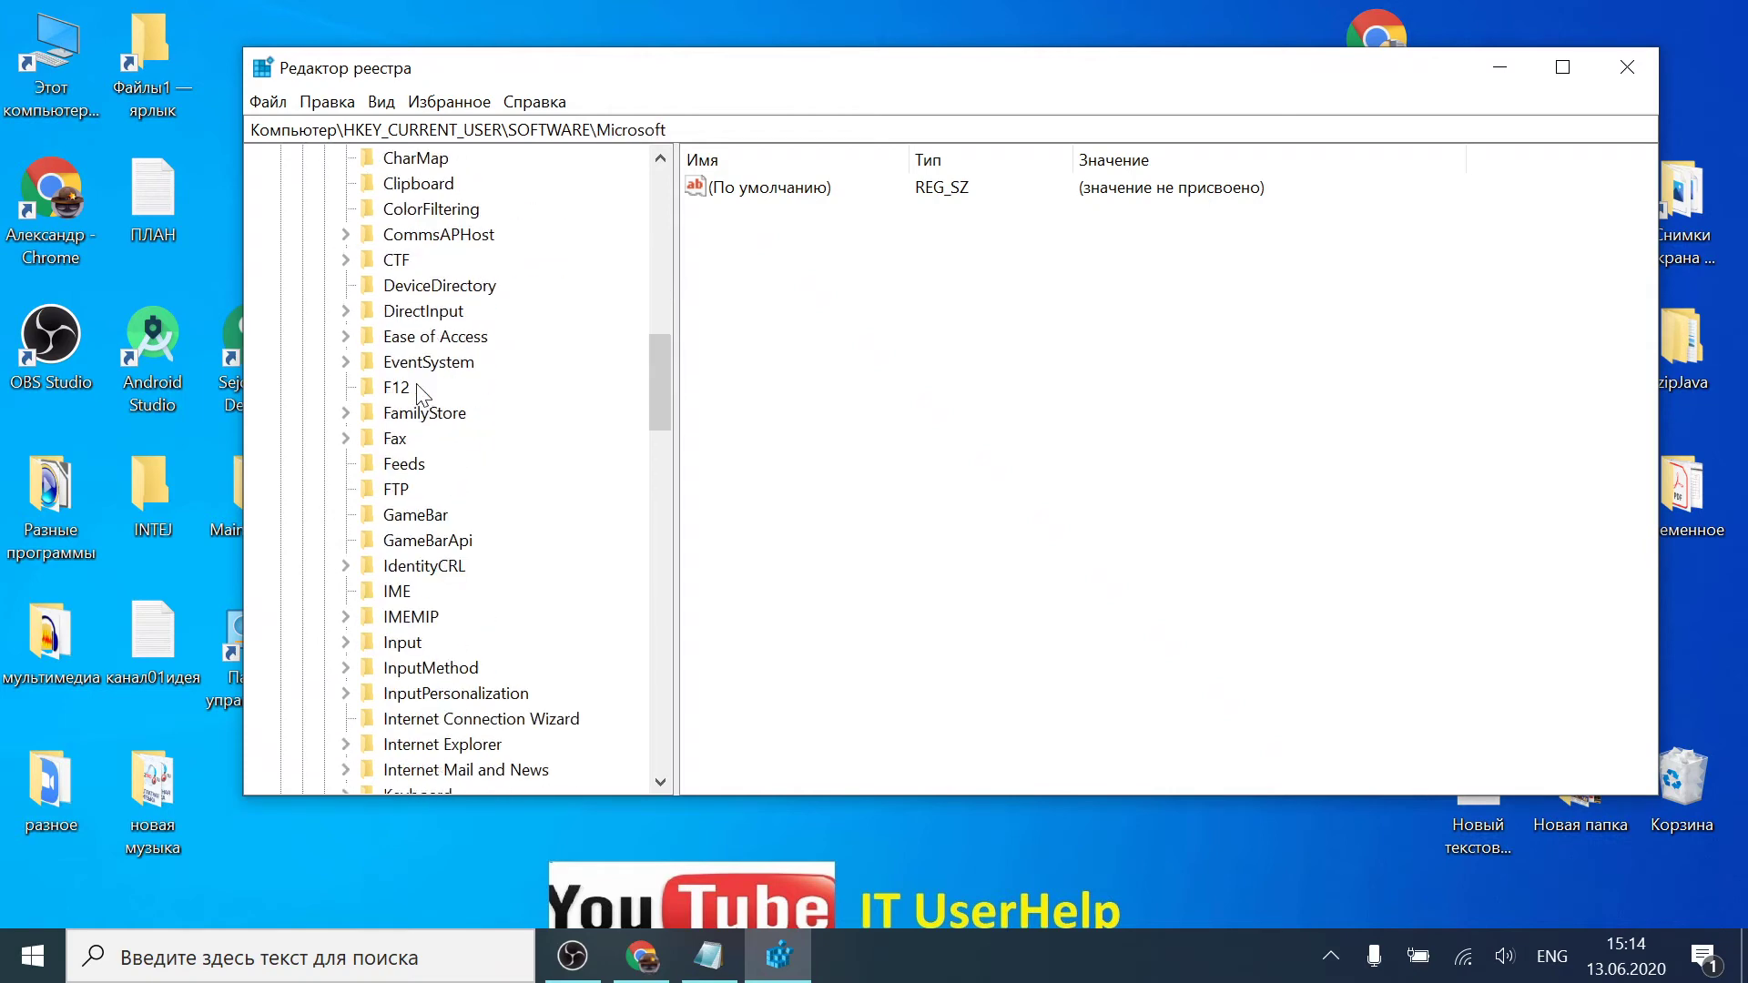
scroll(424, 417, "down", 15)
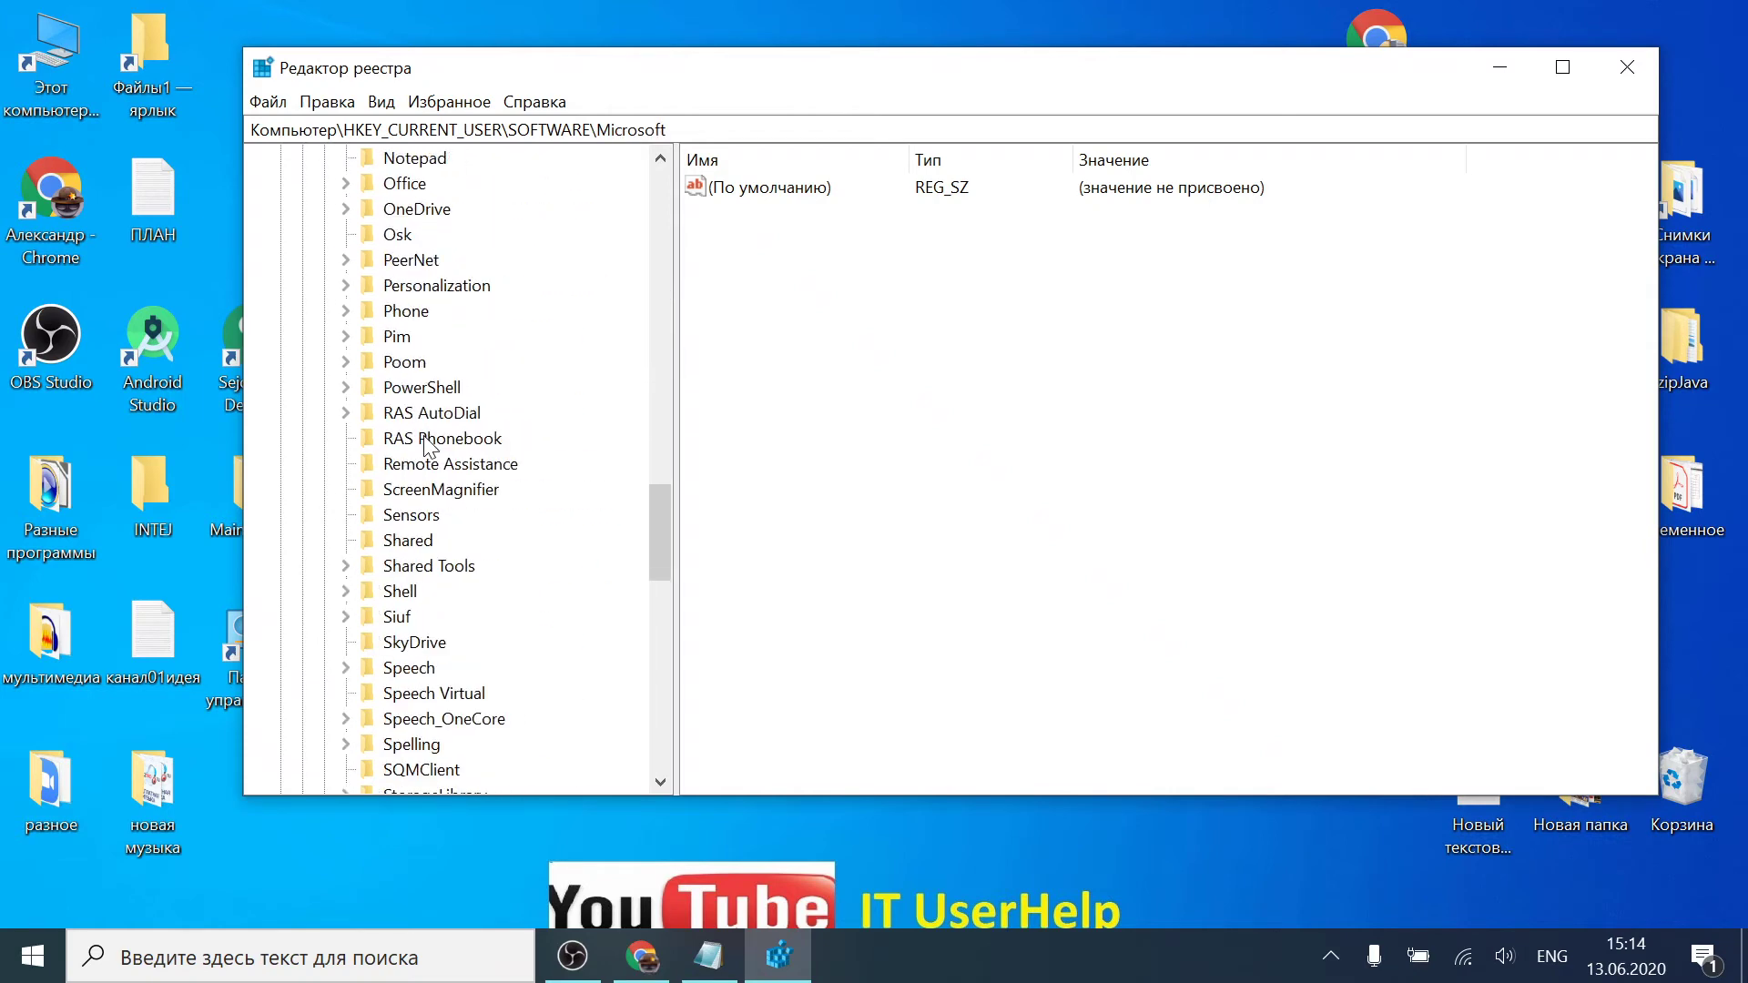
scroll(431, 528, "down", 2)
left_click(435, 568)
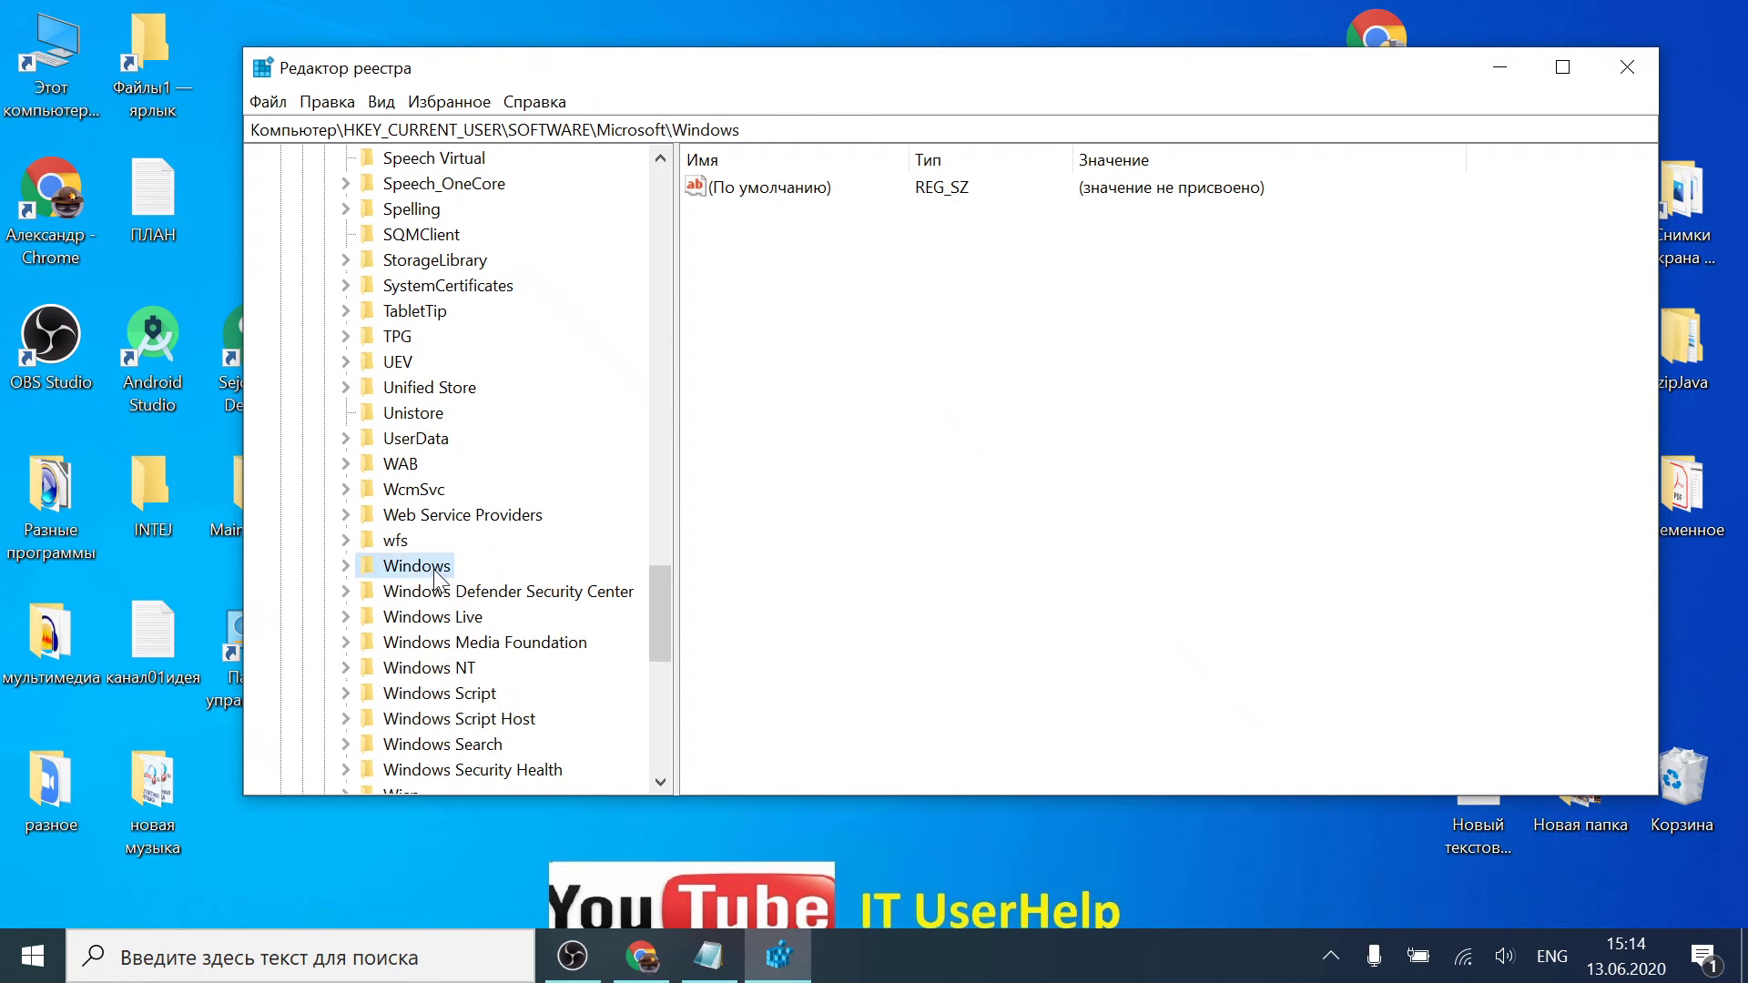
left_click(353, 566)
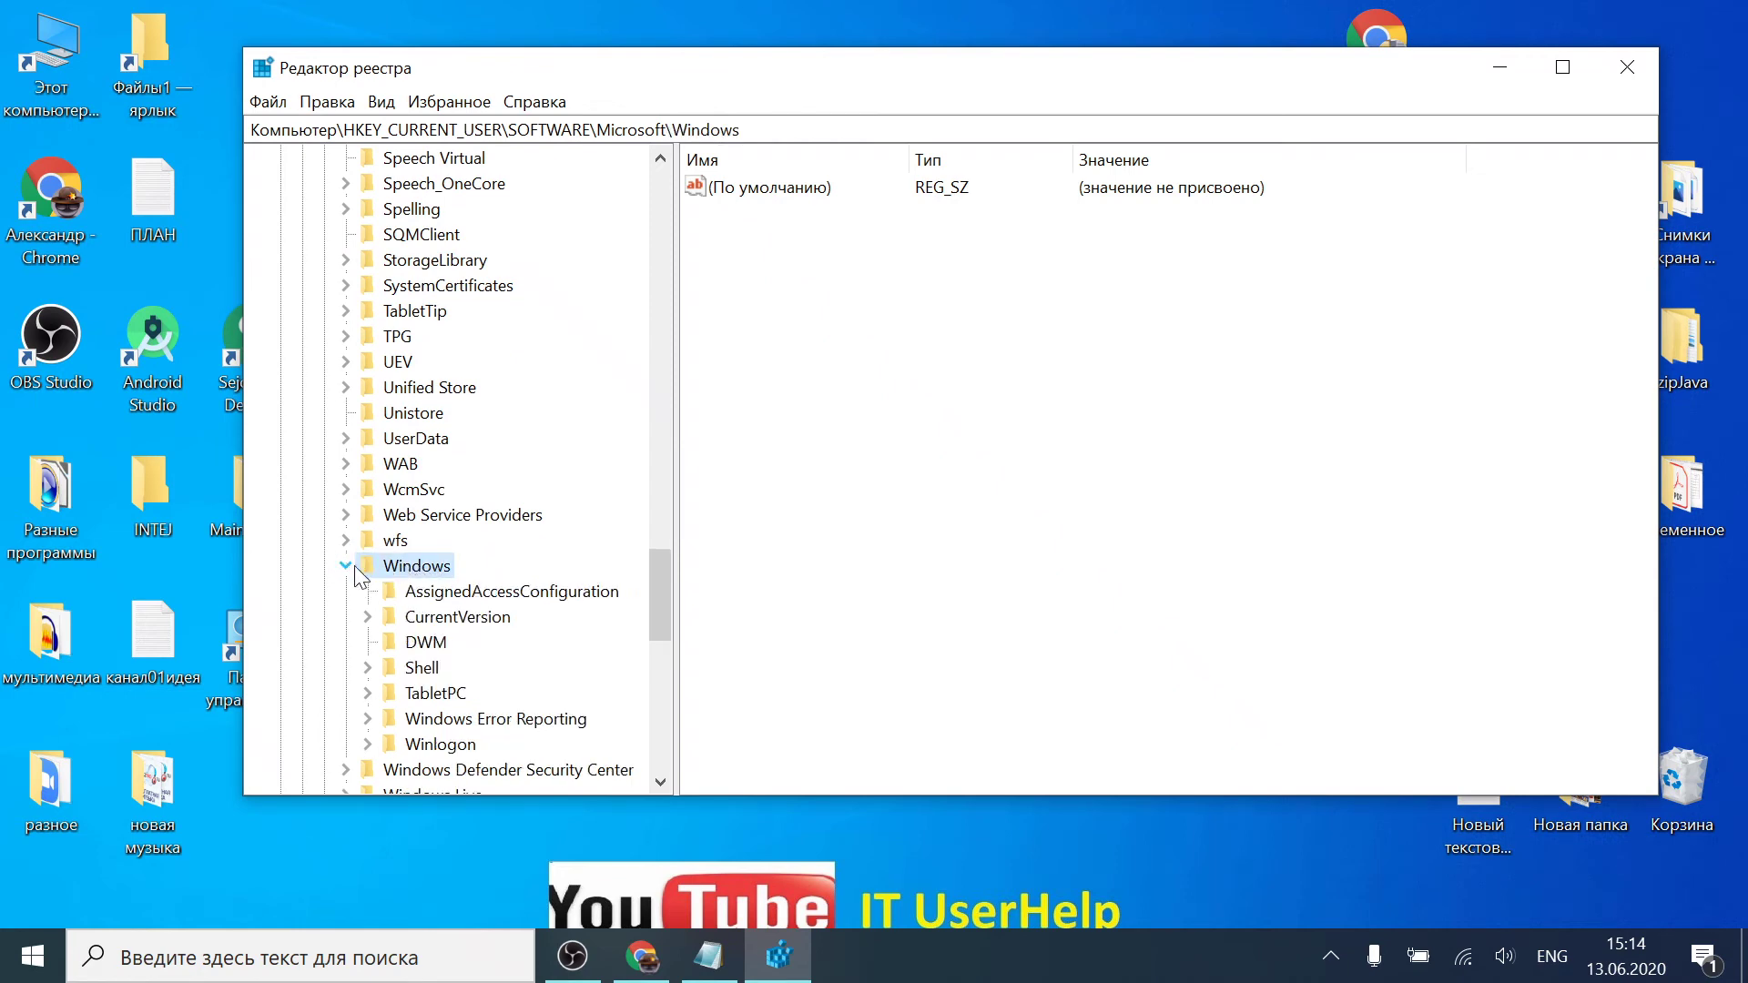
Step: Expand CurrentVersion and its Policies key, and open the Explorer key inside Policies
left_click(499, 619)
left_click(368, 618)
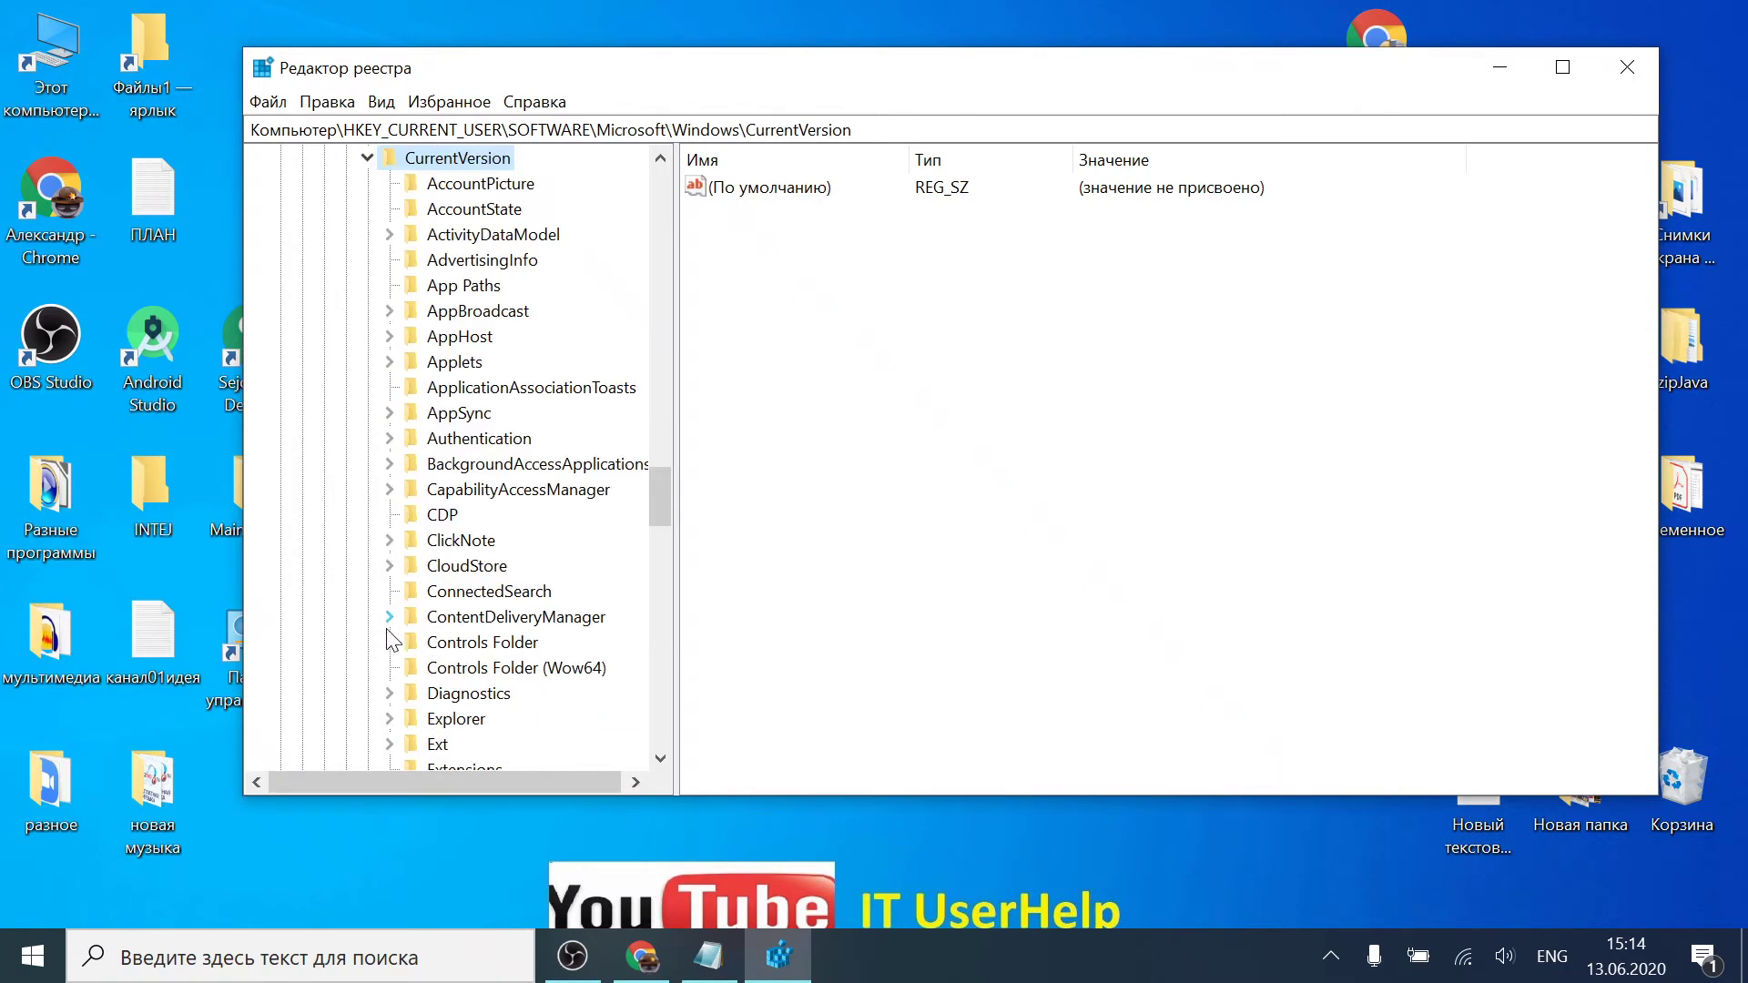
scroll(455, 532, "up", 1)
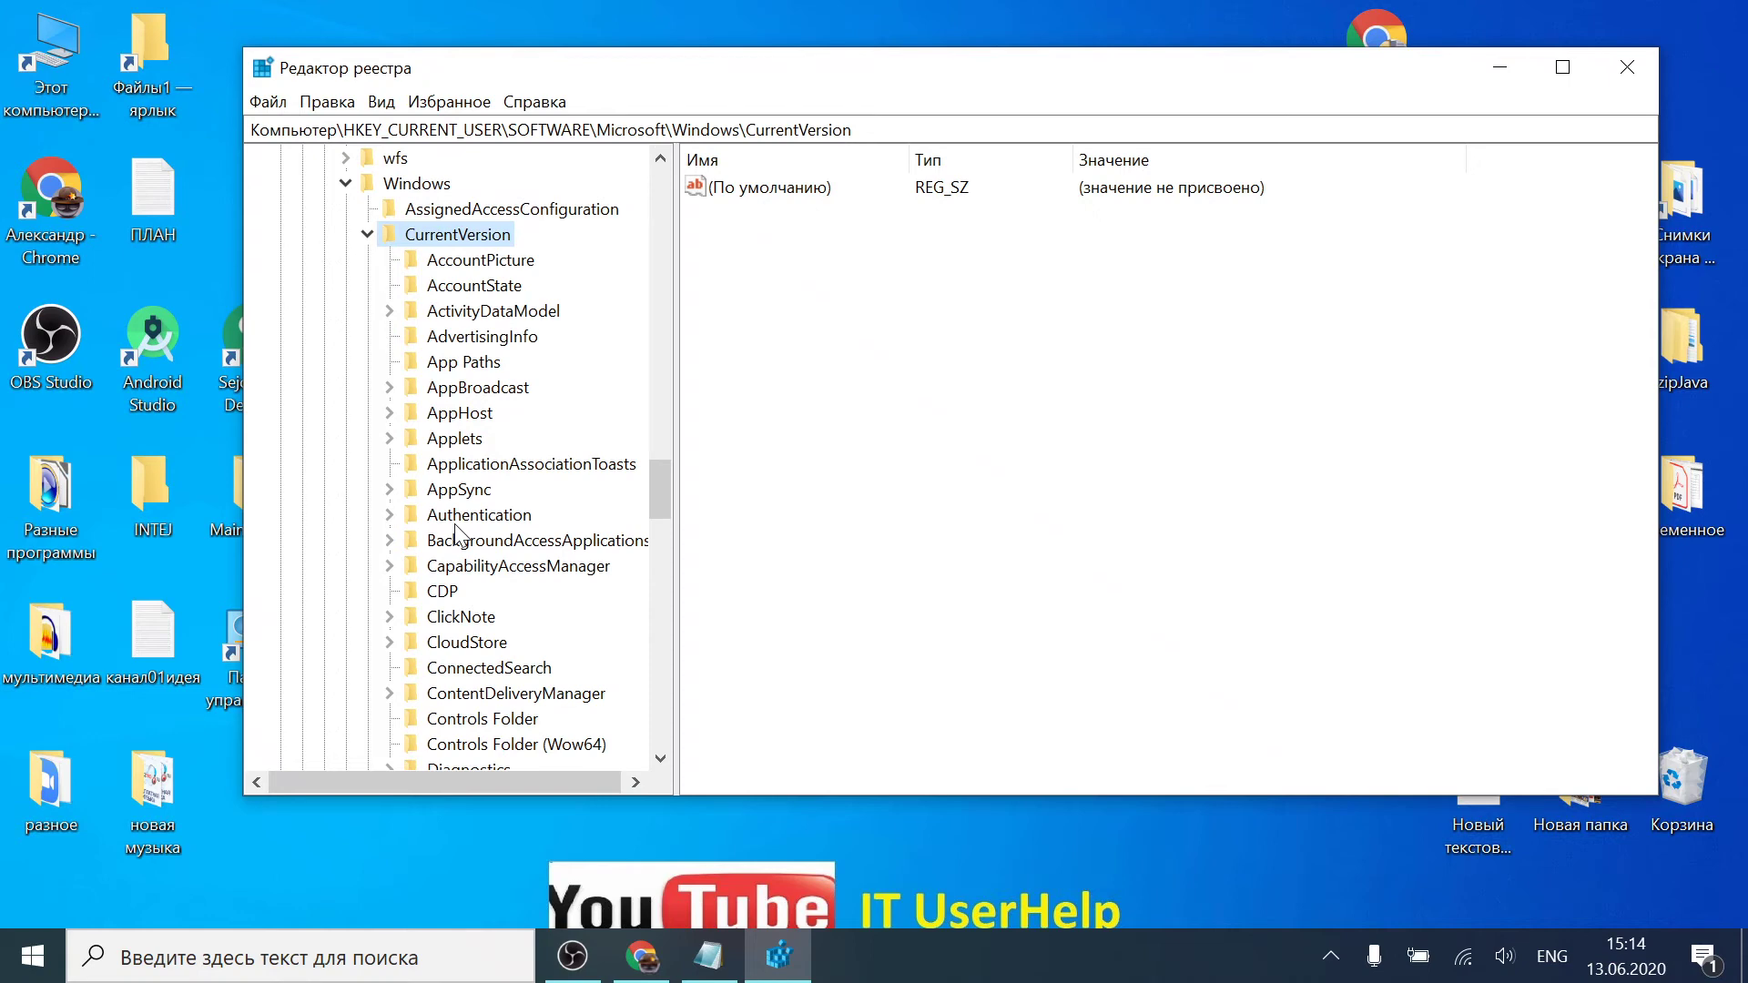
scroll(546, 466, "down", 8)
scroll(546, 466, "down", 4)
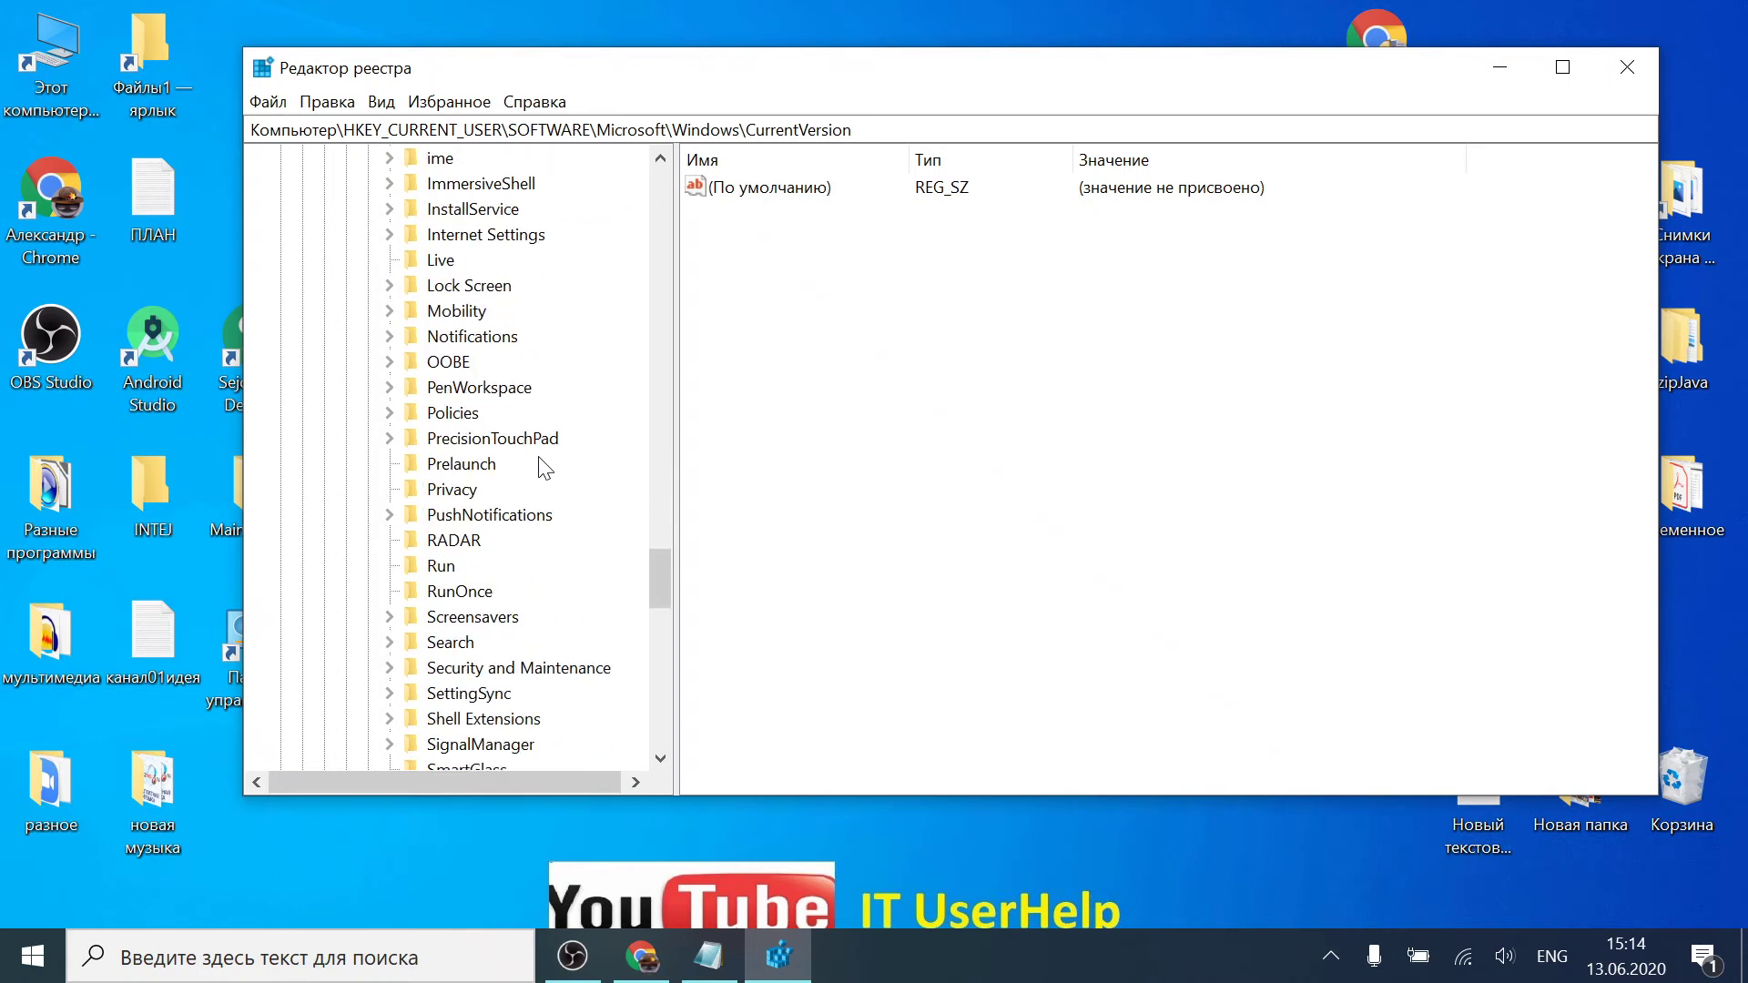
left_click(442, 415)
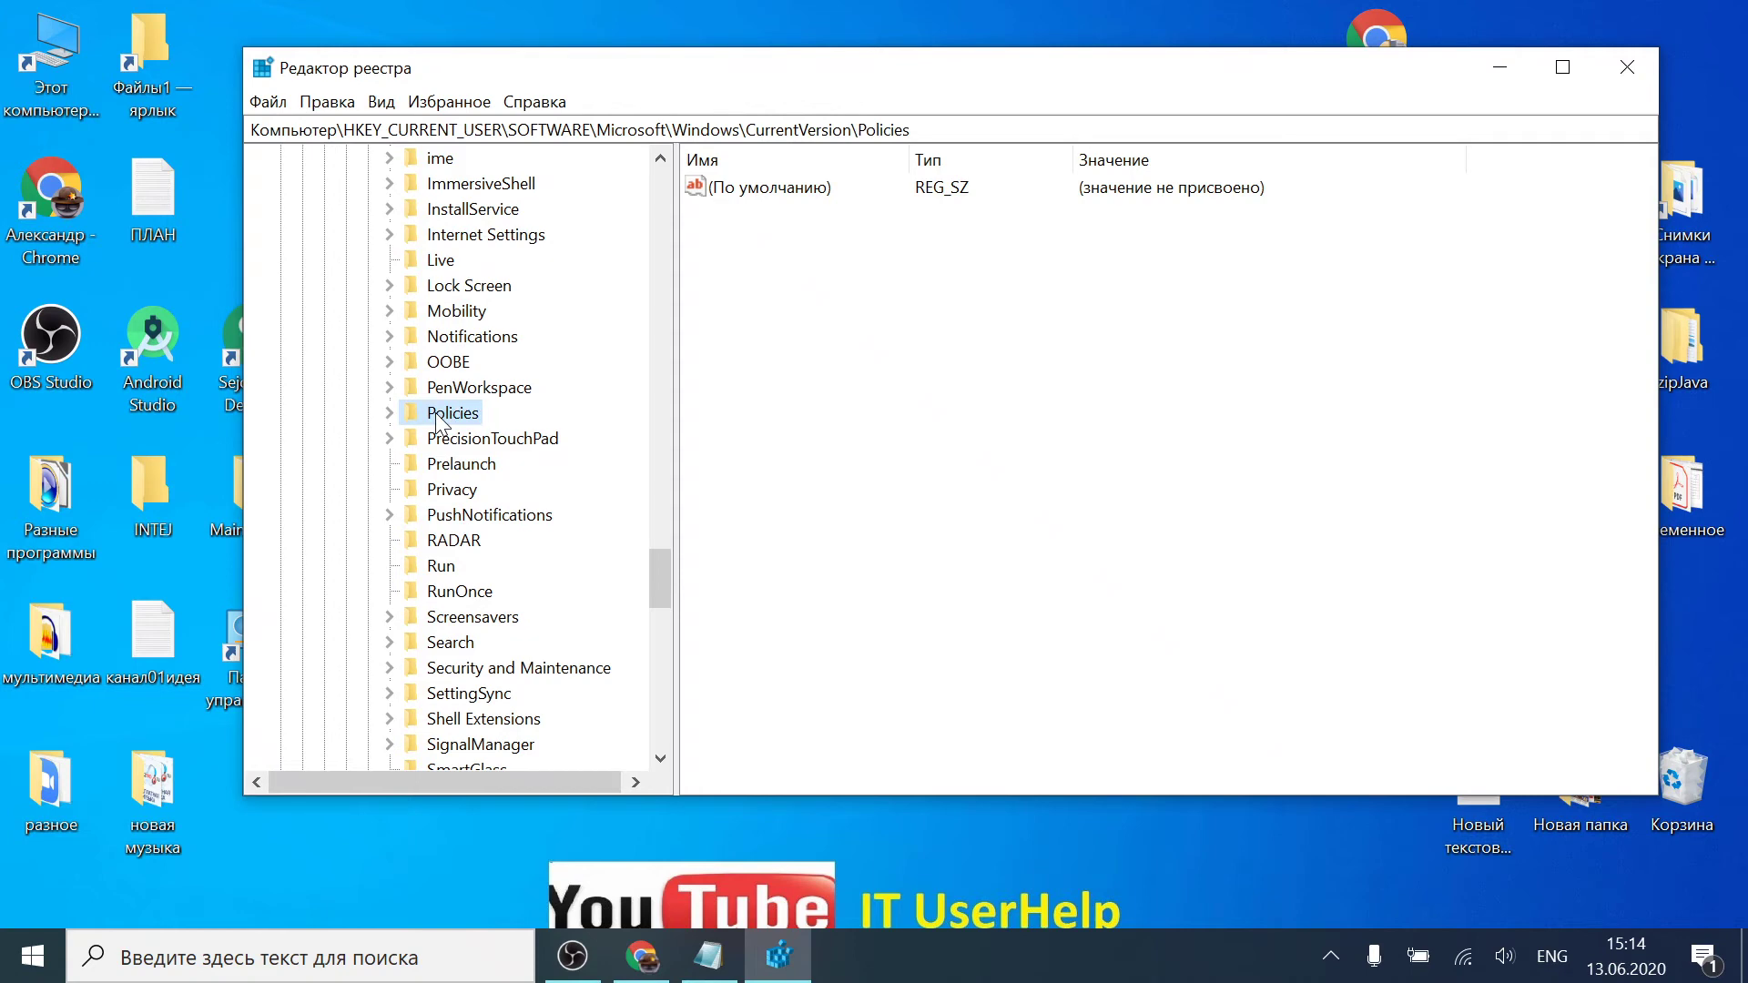
left_click(390, 412)
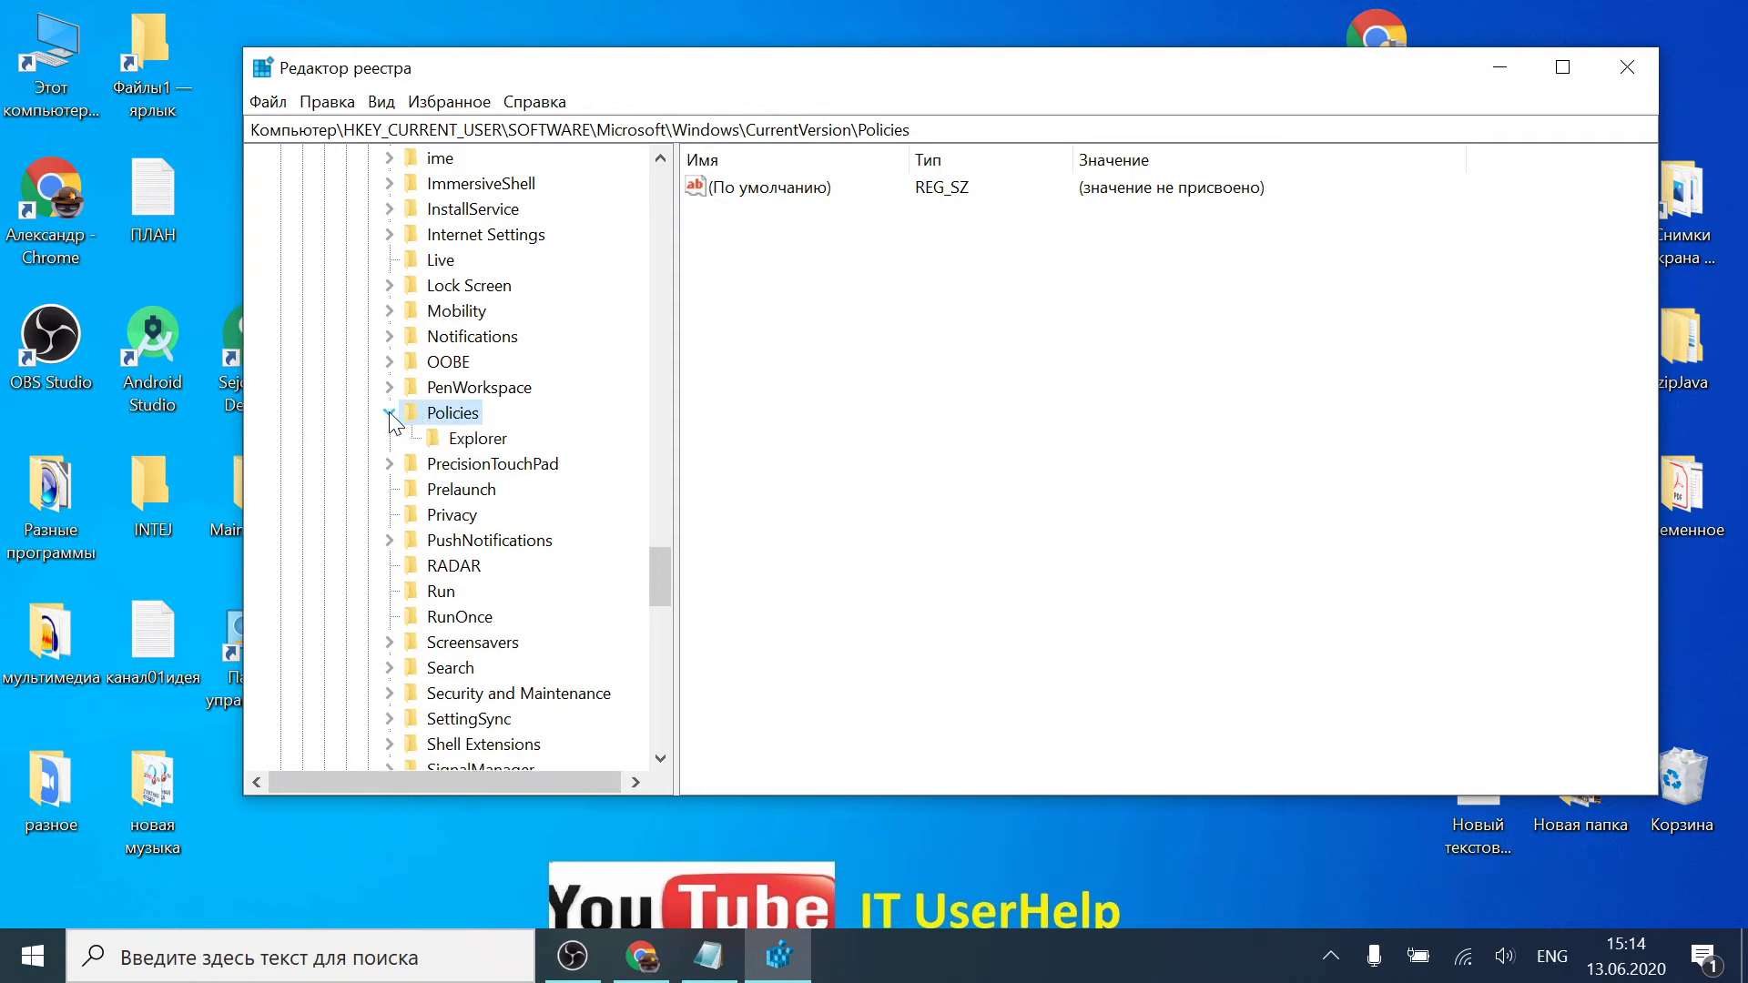
left_click(471, 440)
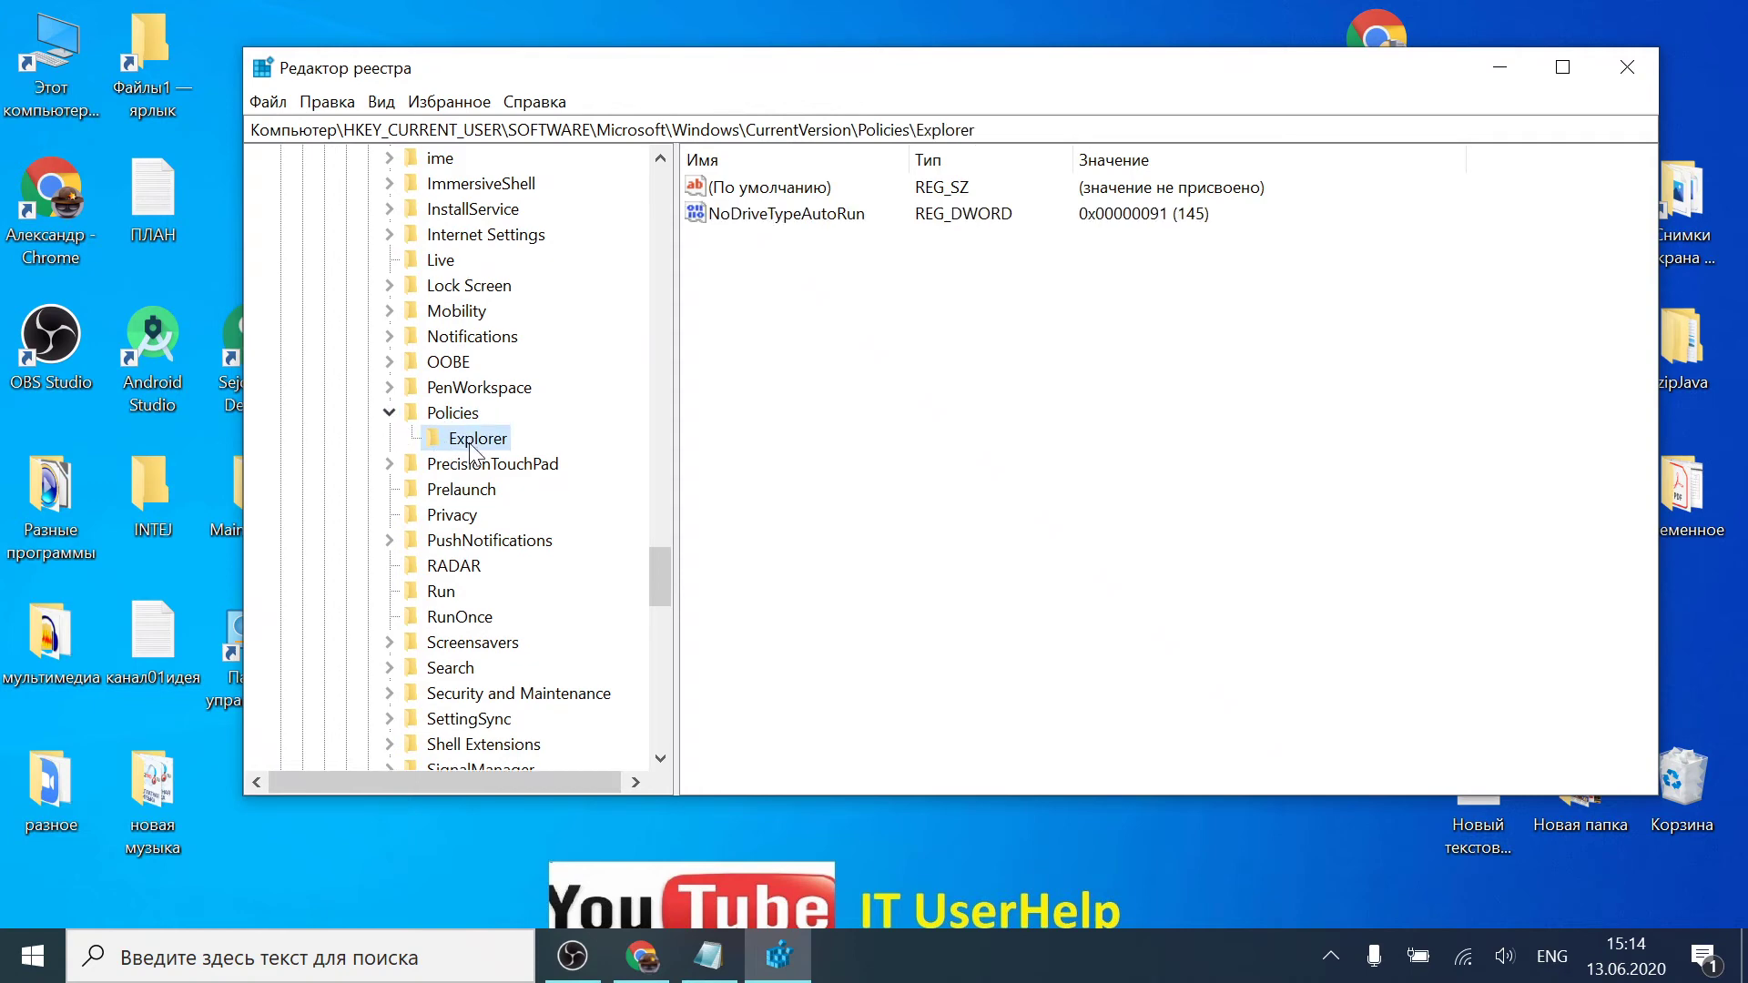